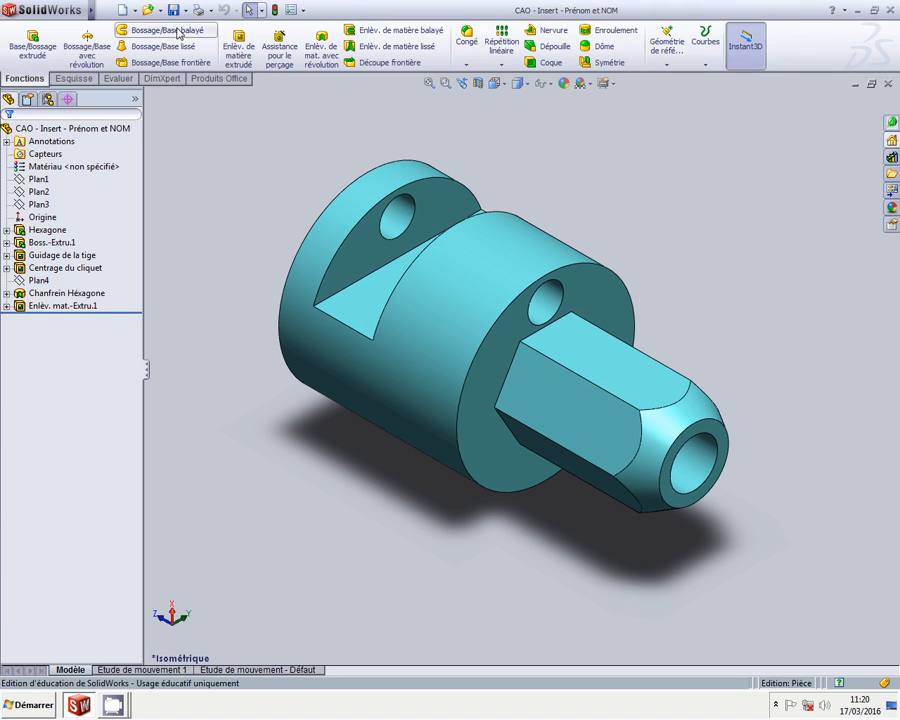
Create a new assembly with the CAO - Insert part fixed at the origin, shown in isometric view
click(131, 12)
click(490, 455)
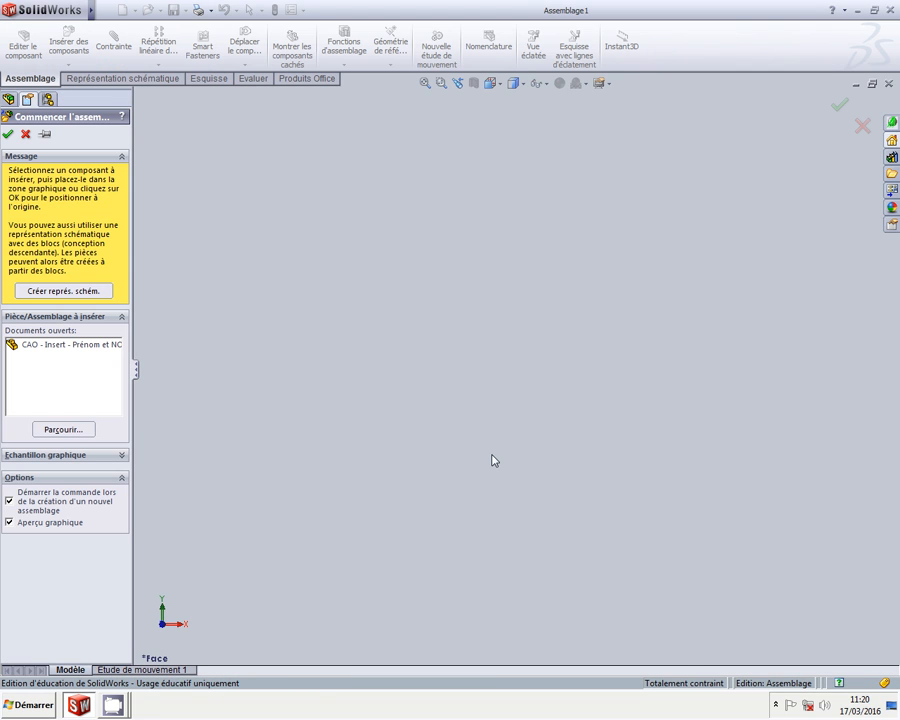
click(61, 347)
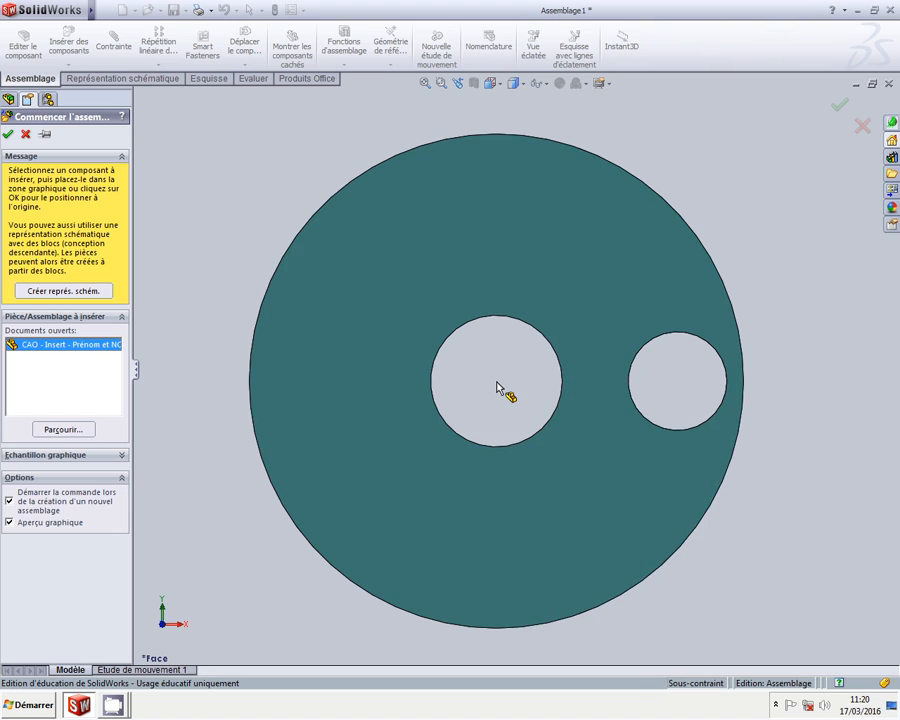
click(504, 364)
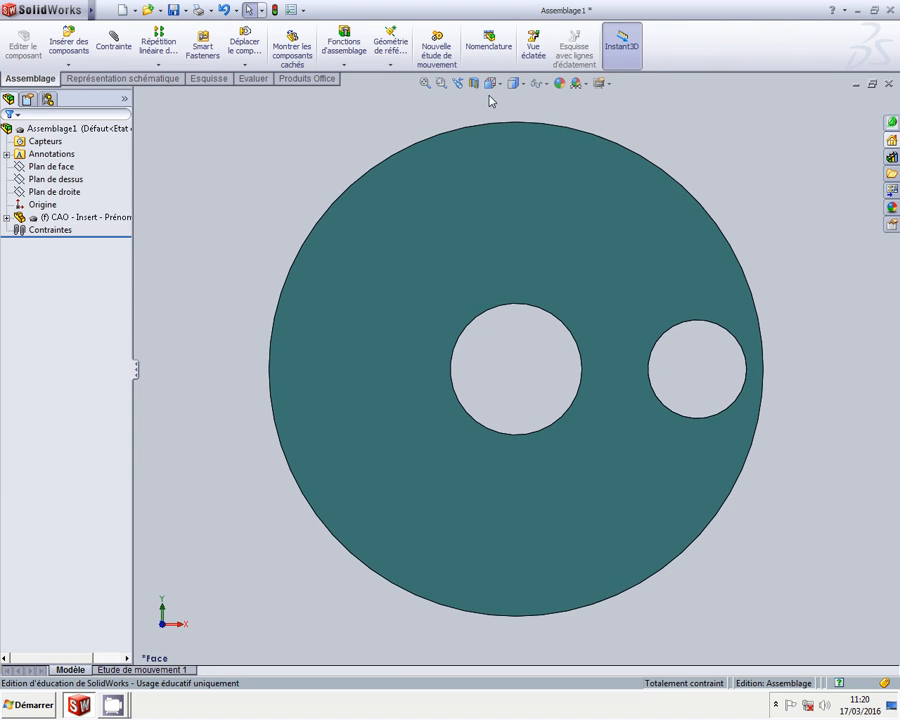
click(491, 83)
click(509, 117)
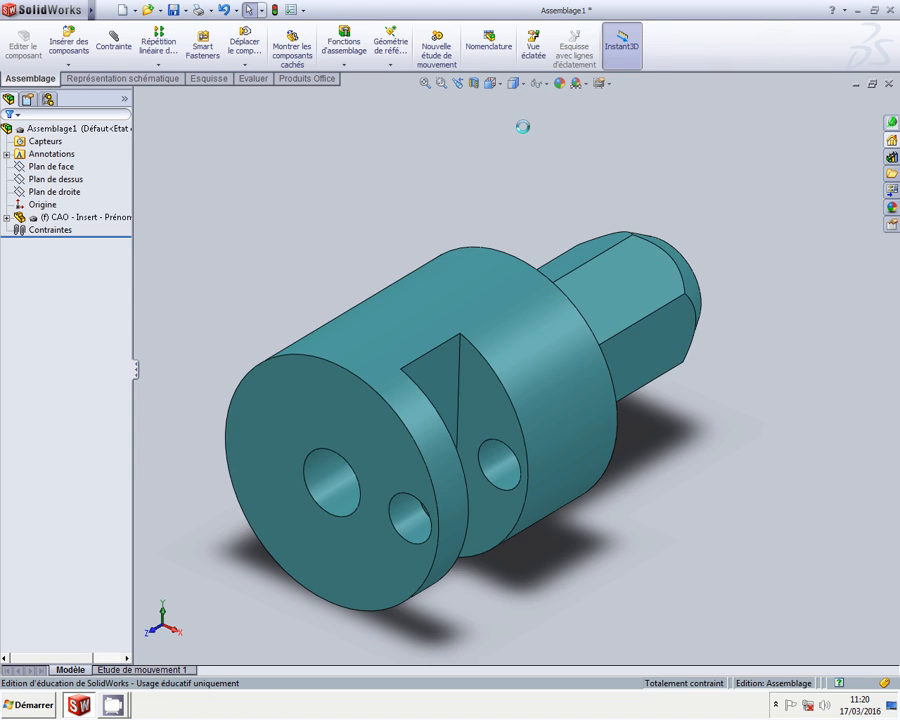
Save the assembly as 'FAO - Insert - Prénom et NOM' in the FAO - Insert folder
click(175, 12)
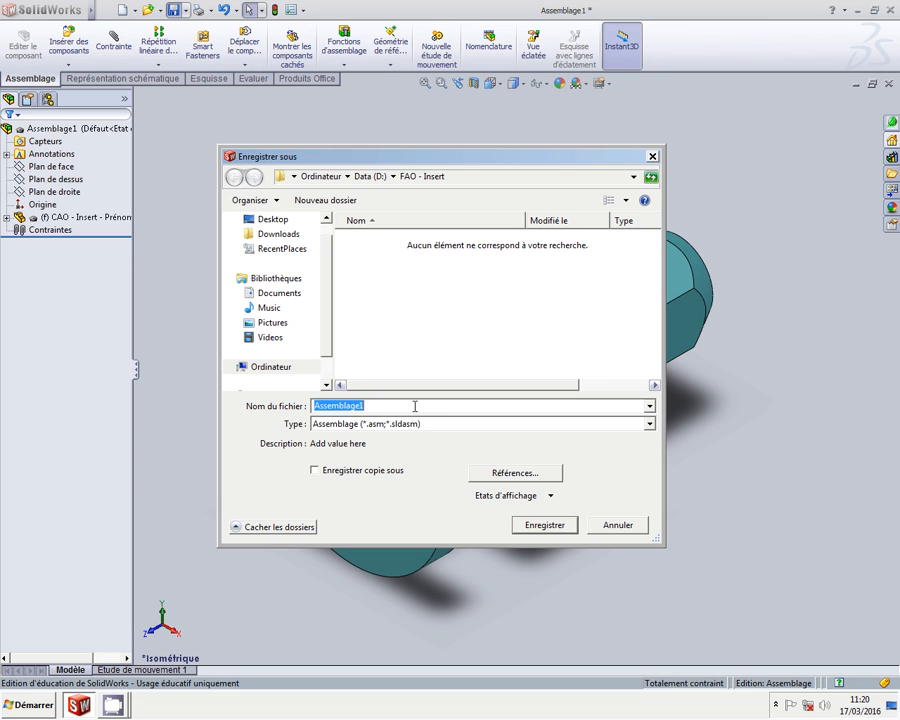
text(FAO - Insert - Prénom)
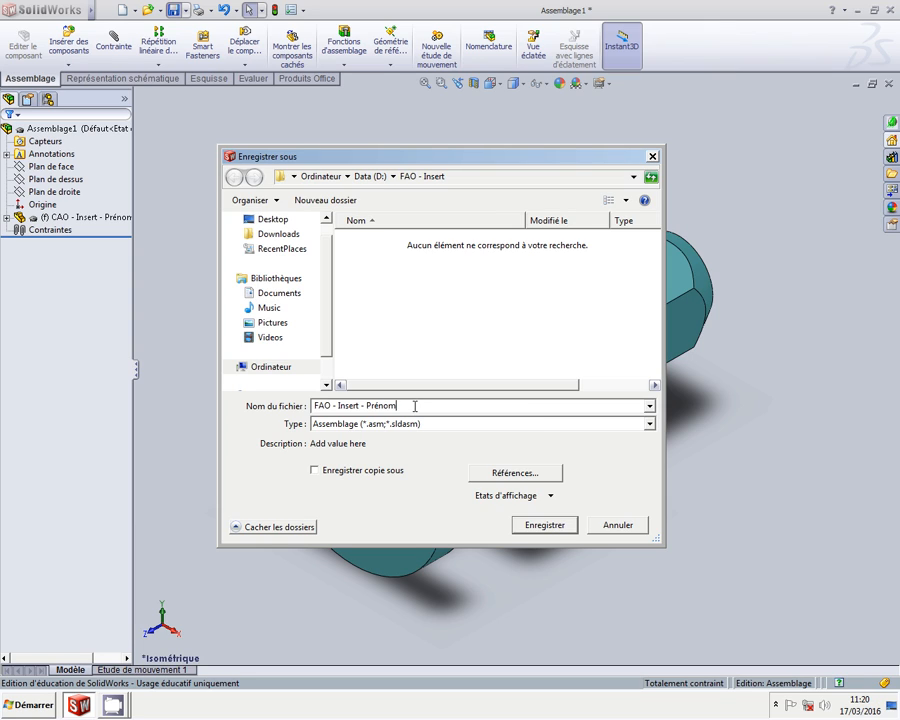
text( et NOM)
click(546, 526)
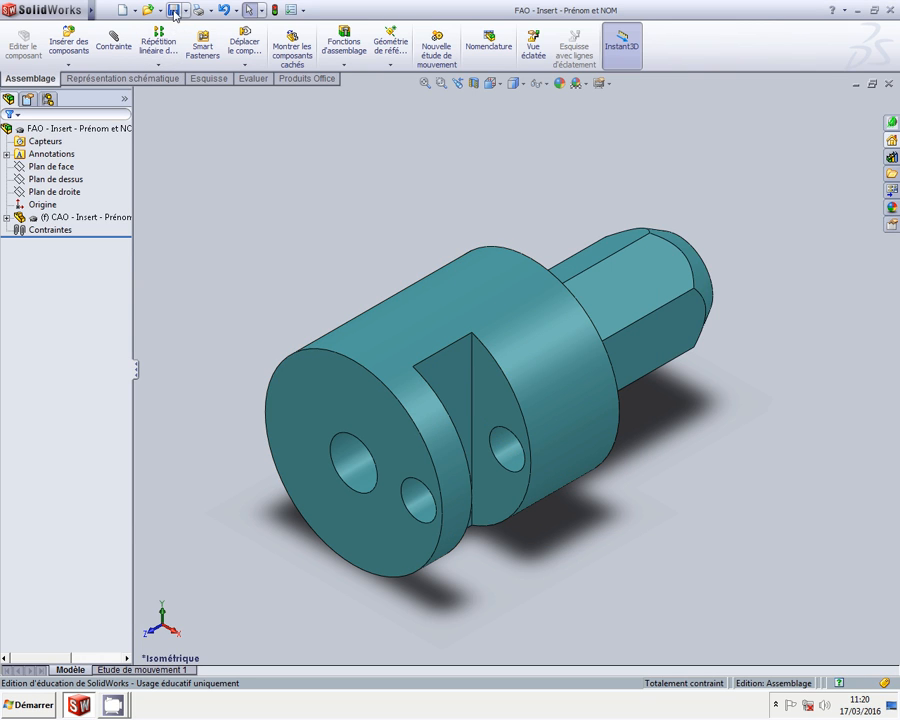
Start an EFICN project for assembly 'Tournevis à cliquet' and part 'Insert'
mouse_move(92, 15)
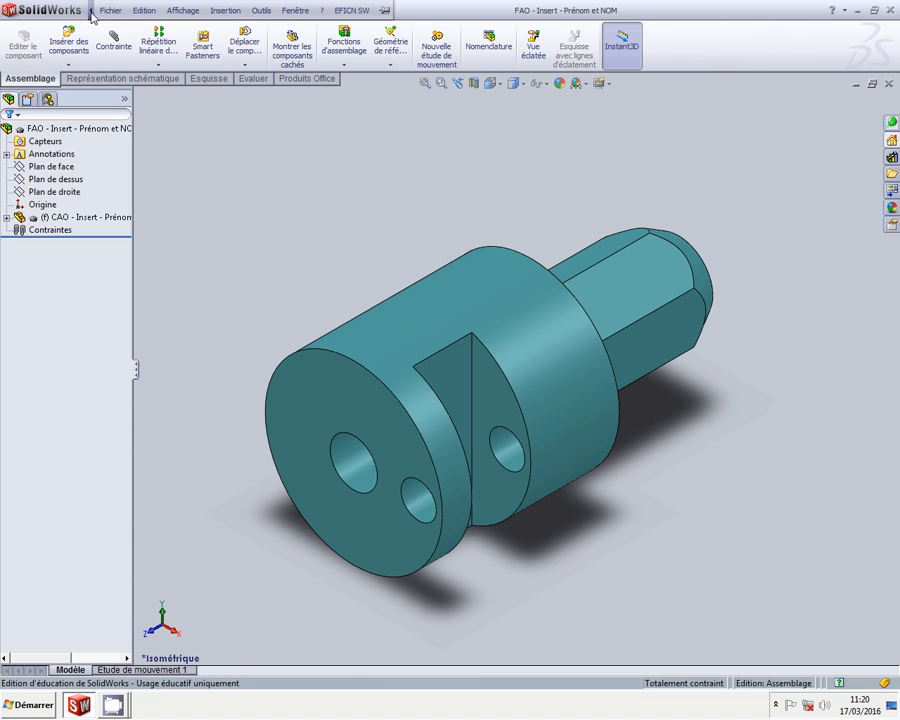
click(182, 10)
mouse_move(350, 10)
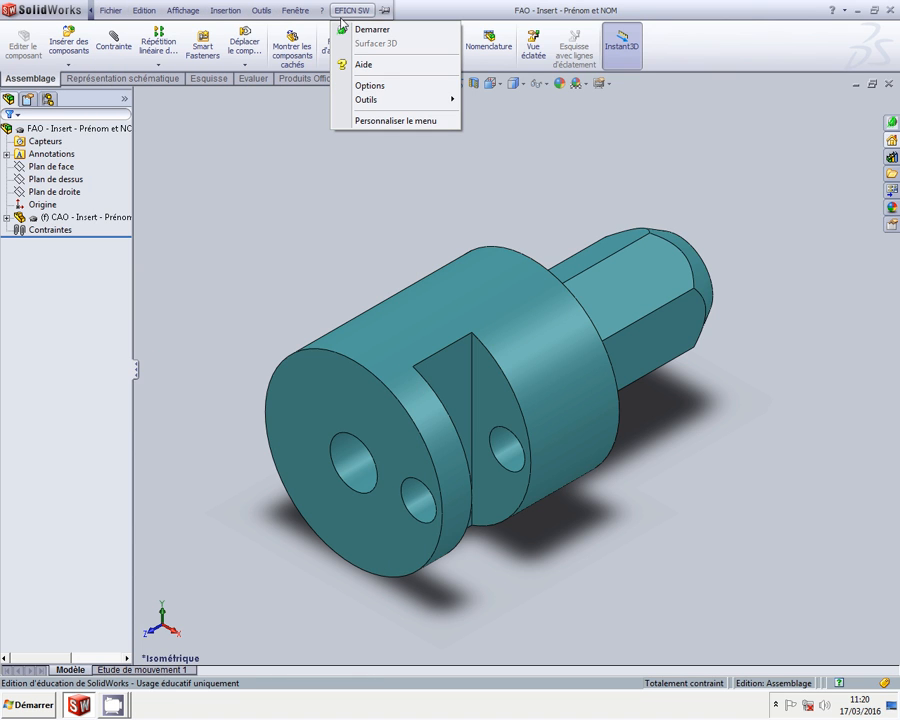
click(350, 30)
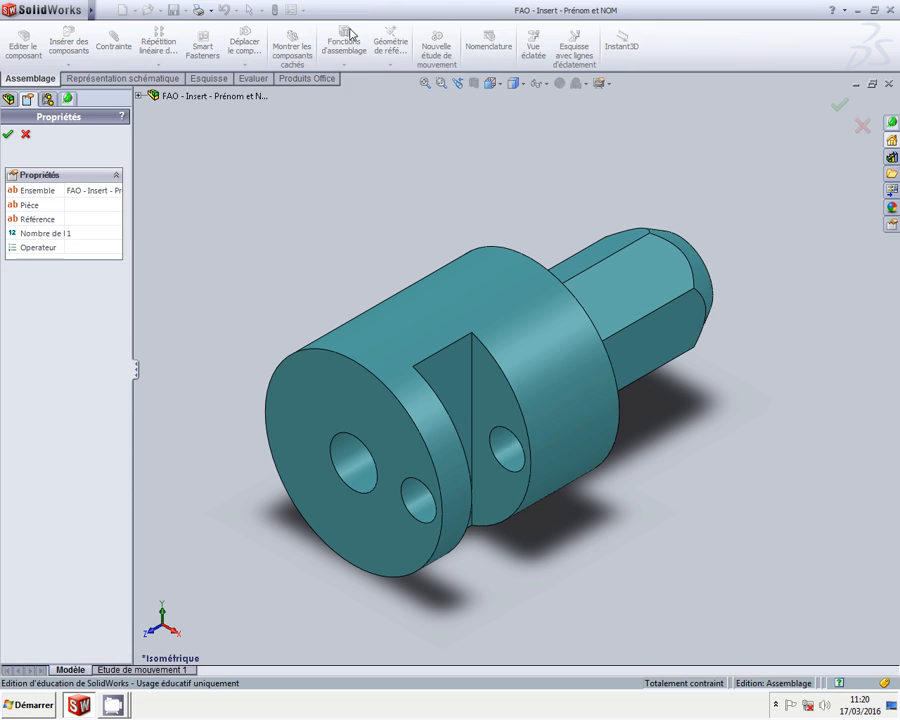
click(103, 189)
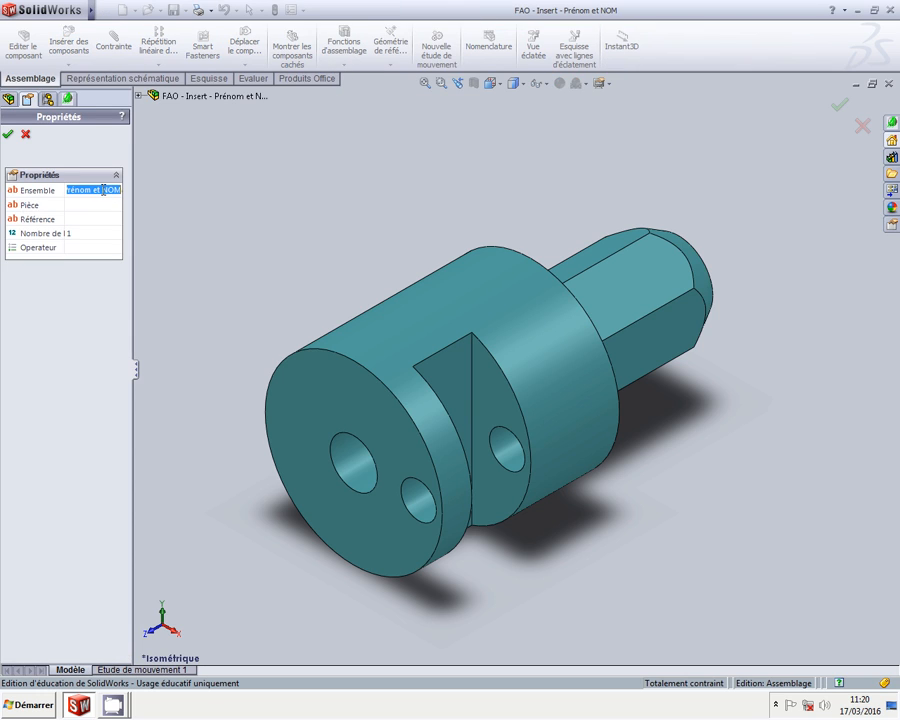
text(Tournevis)
text( à cliquet)
click(96, 205)
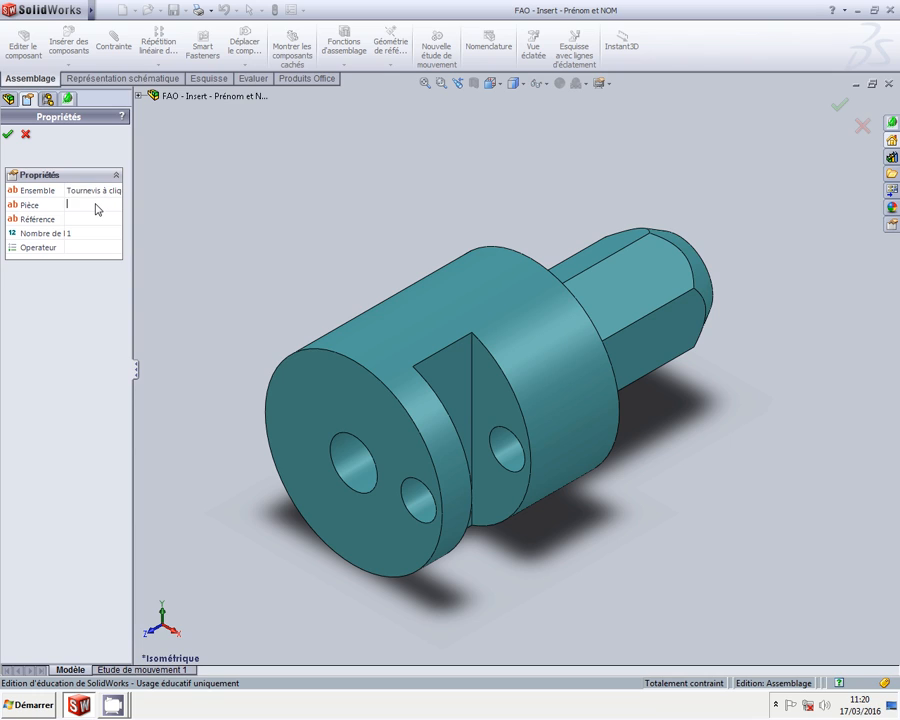
text(Inser)
Set the quantity to 1, enter the operator's name, and confirm the project
click(99, 234)
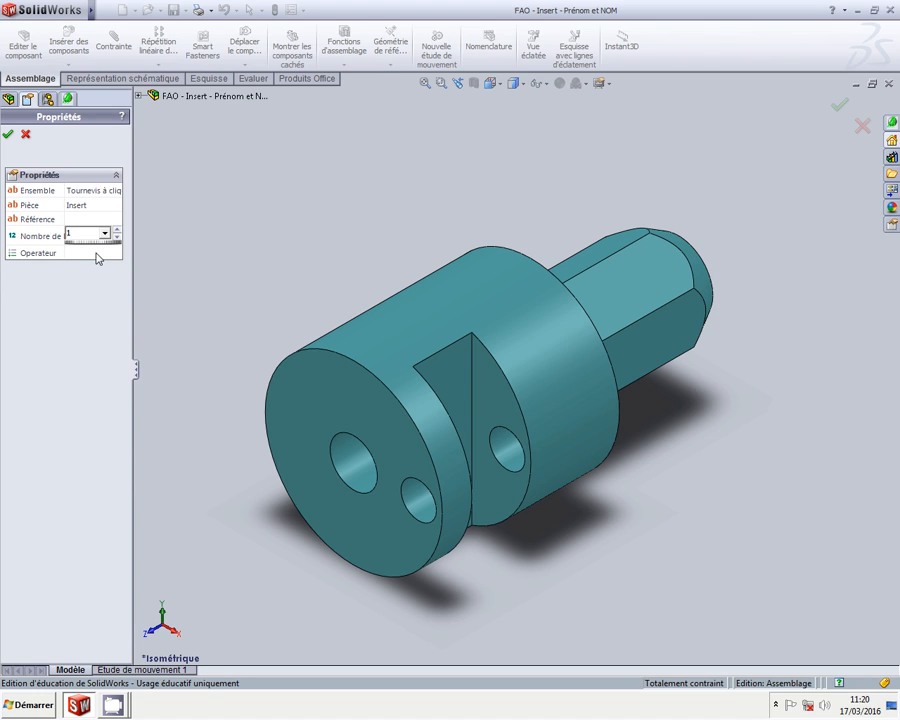
click(95, 253)
text(Prénom et)
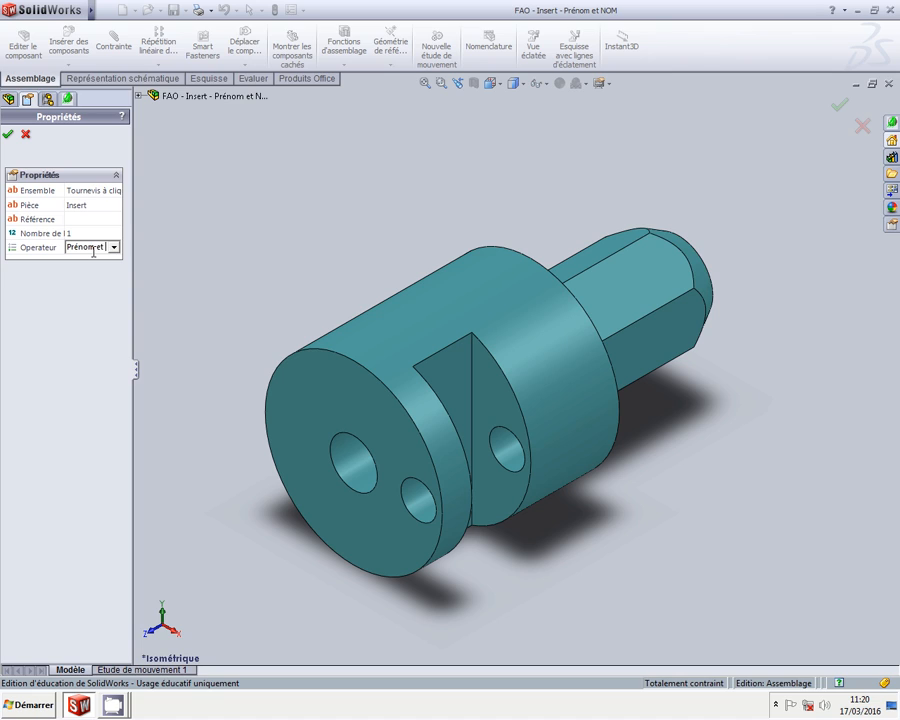
text( NOM)
click(106, 318)
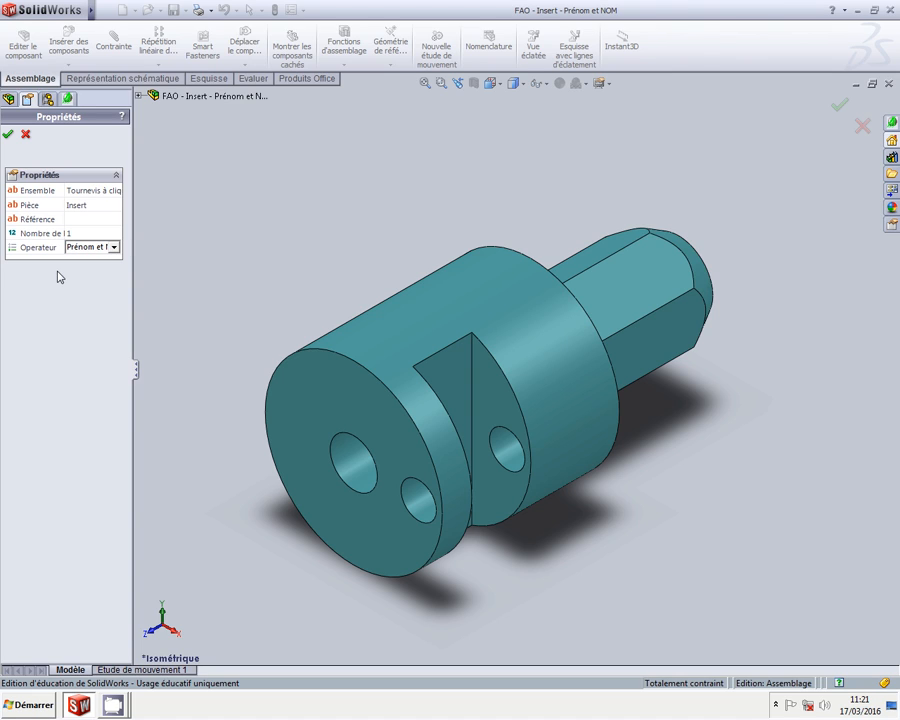
click(9, 136)
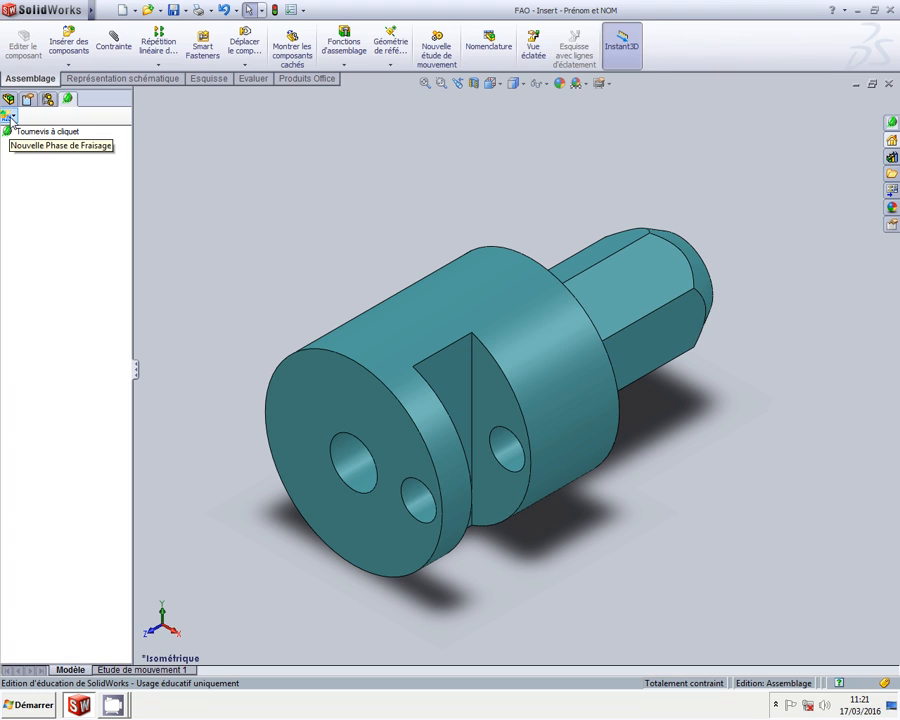
Create a Fraisage phase numbered %2016 using the NUM 1060 F machine
click(12, 116)
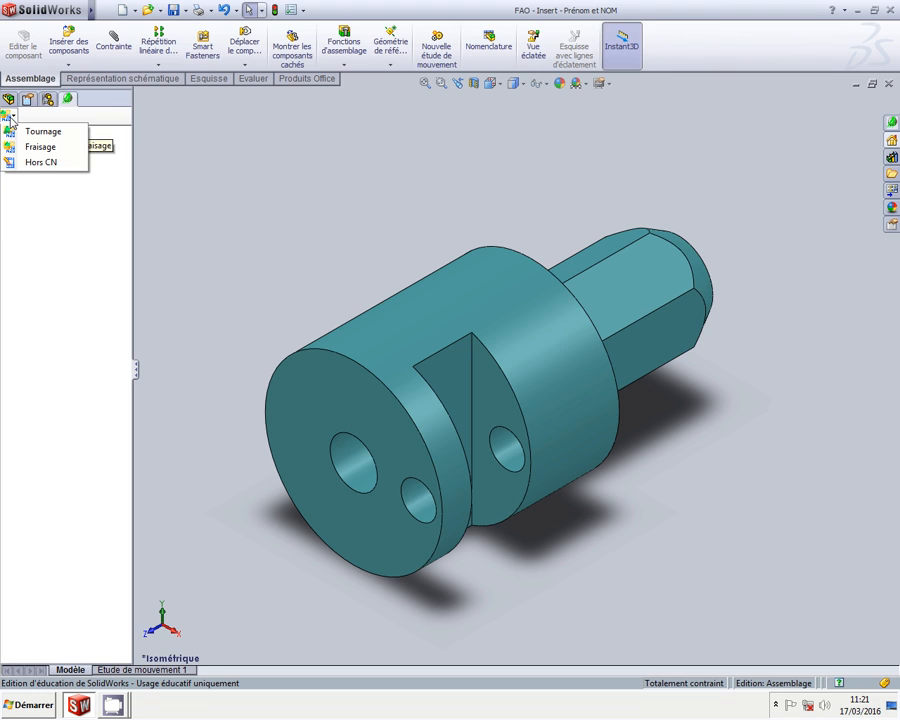
click(52, 149)
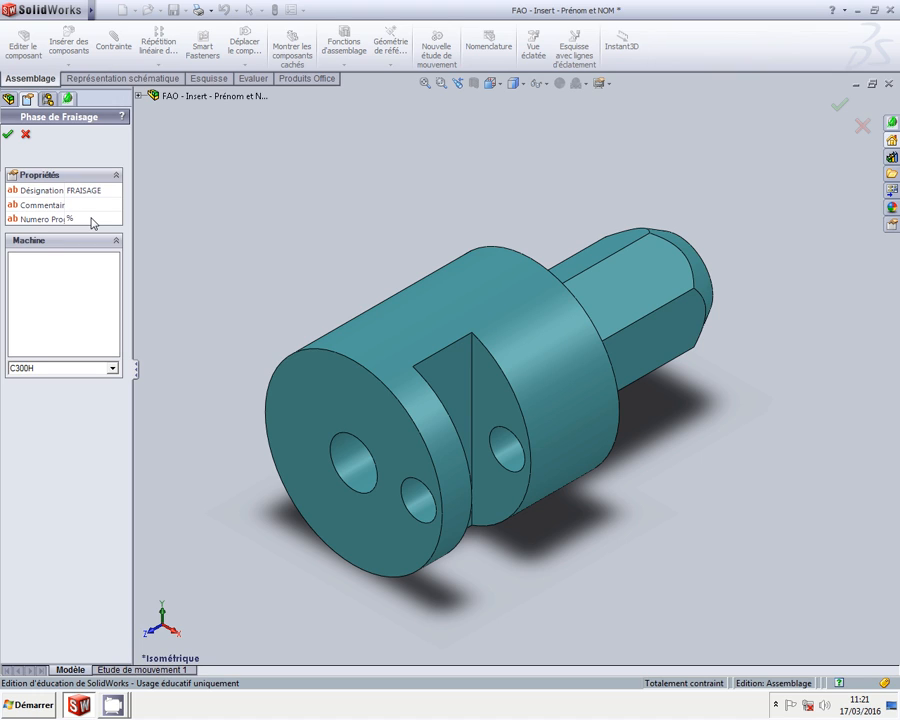
text(16)
click(111, 368)
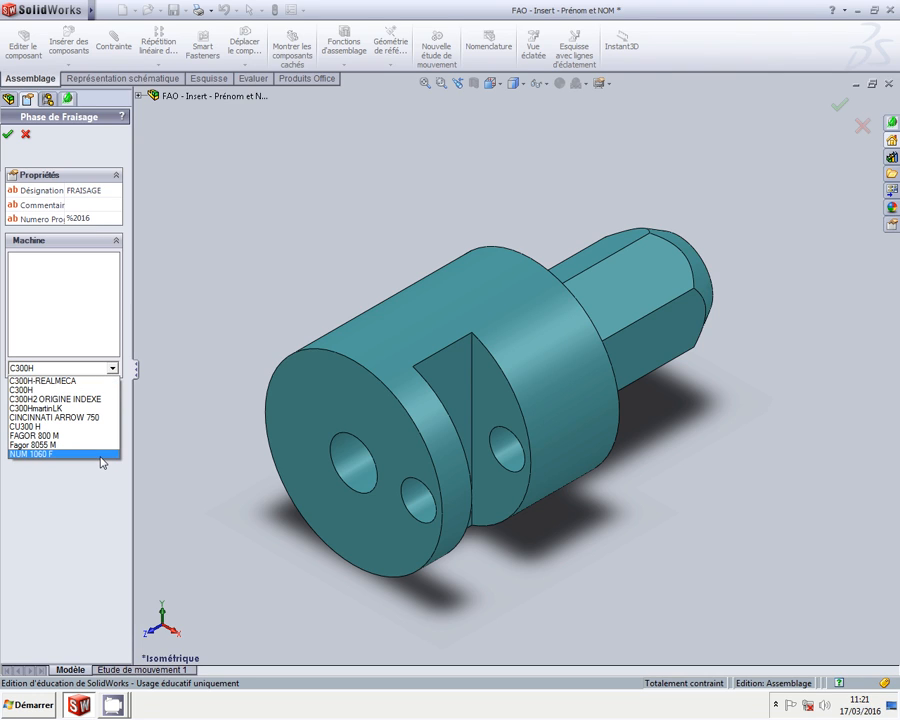
click(103, 455)
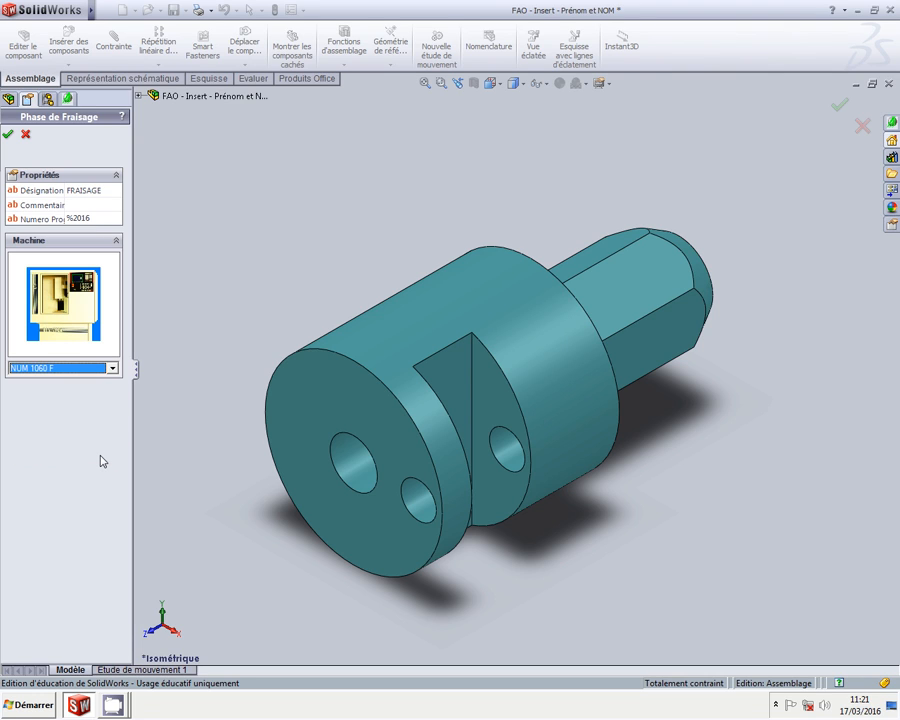
click(8, 134)
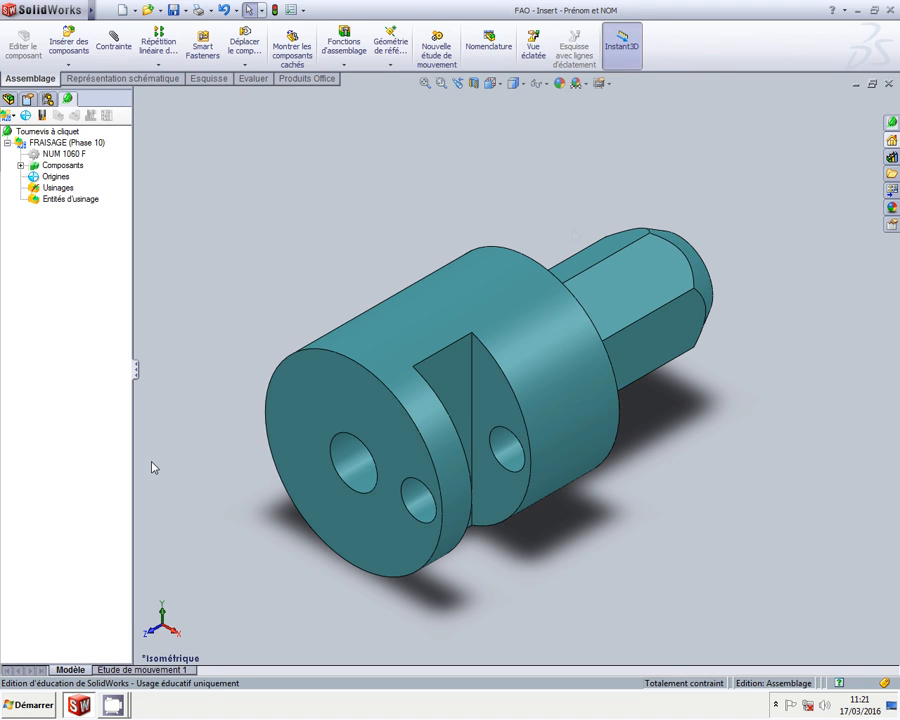
Place the part origin on the bore's circular edge, using a hex edge for Z
middle_drag(585, 197, 330, 368)
middle_drag(511, 270, 534, 366)
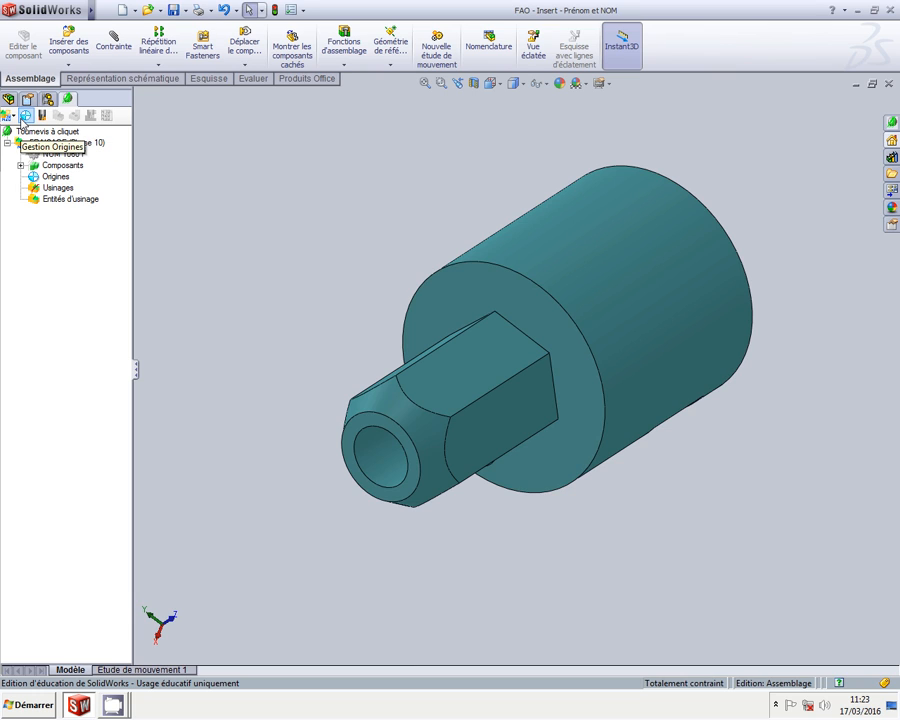
click(25, 115)
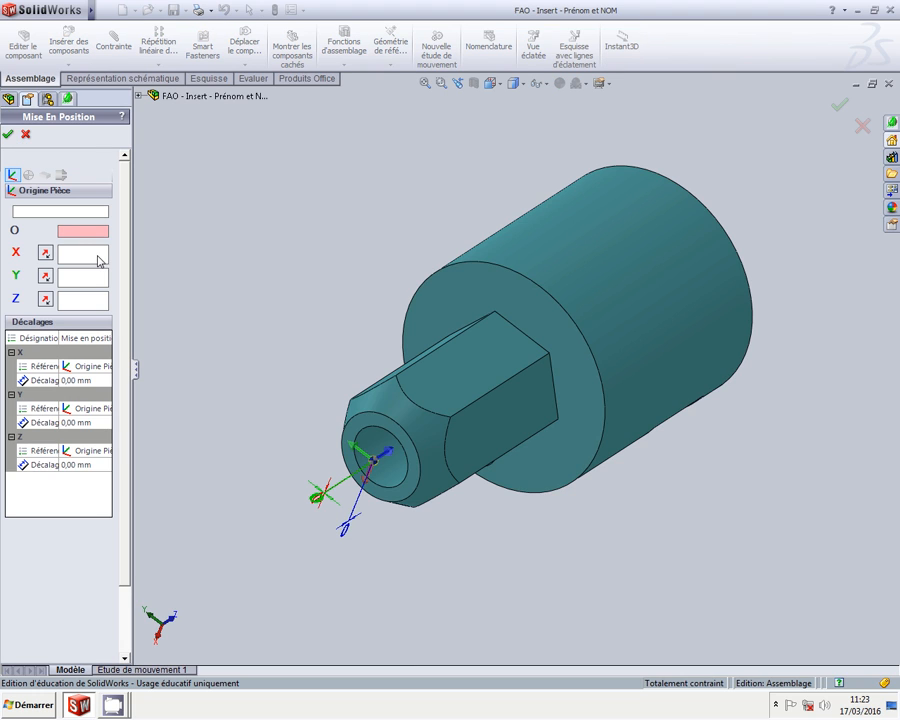
click(368, 431)
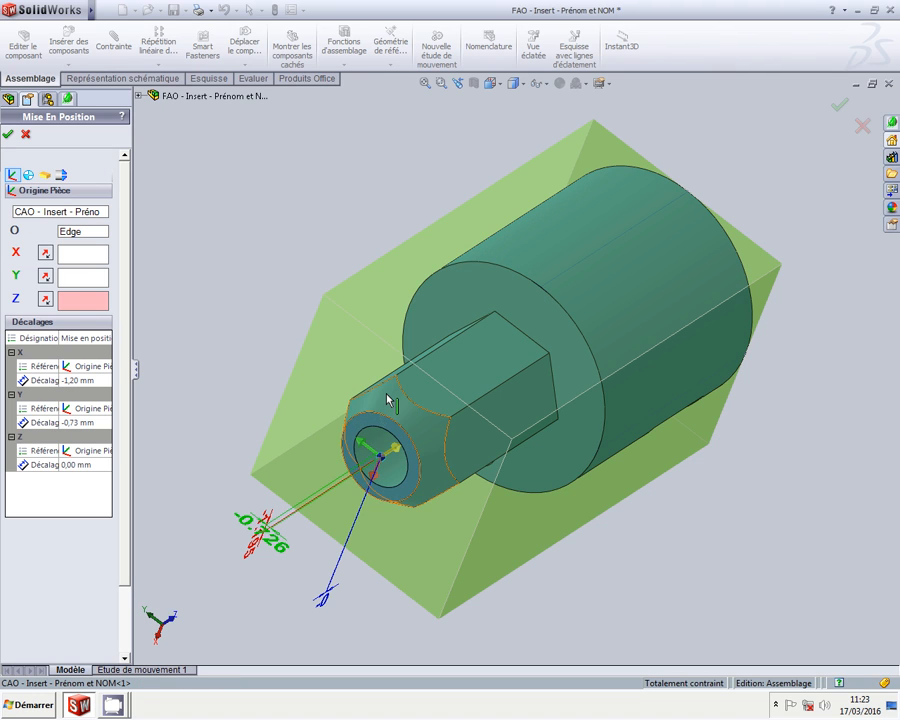
click(490, 397)
middle_drag(490, 397, 207, 362)
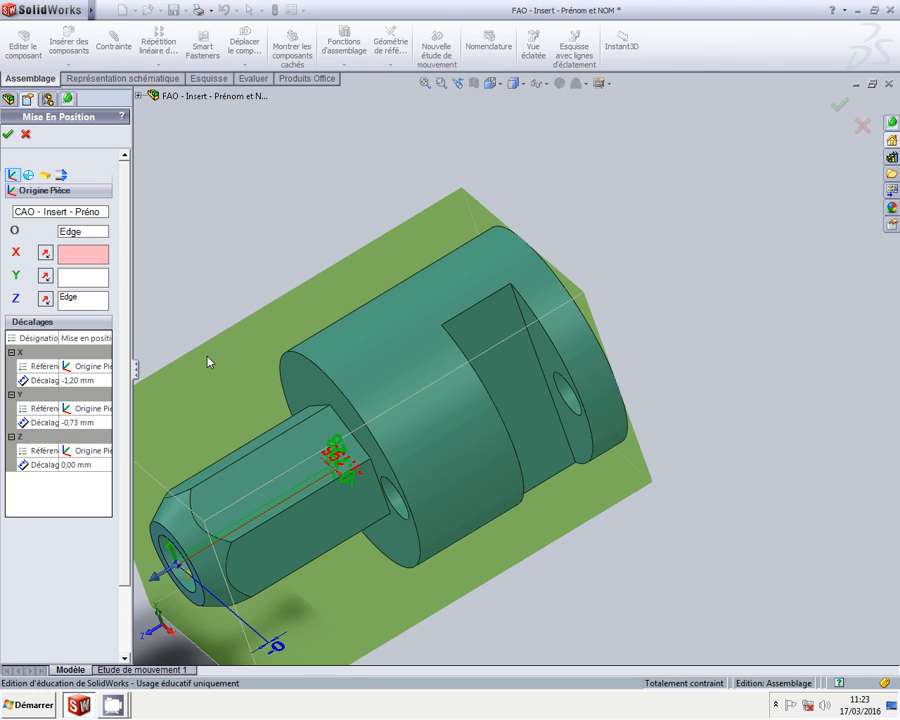
Set the X, Y and Z origin offsets to 0 and confirm the origin
click(76, 381)
text(0)
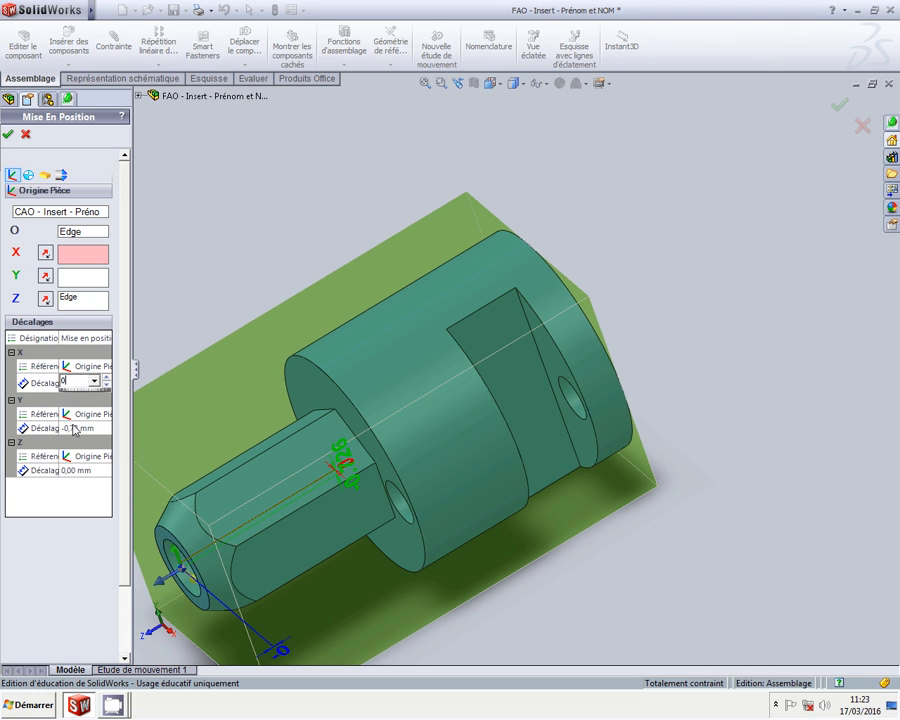
click(78, 428)
text(0)
click(76, 470)
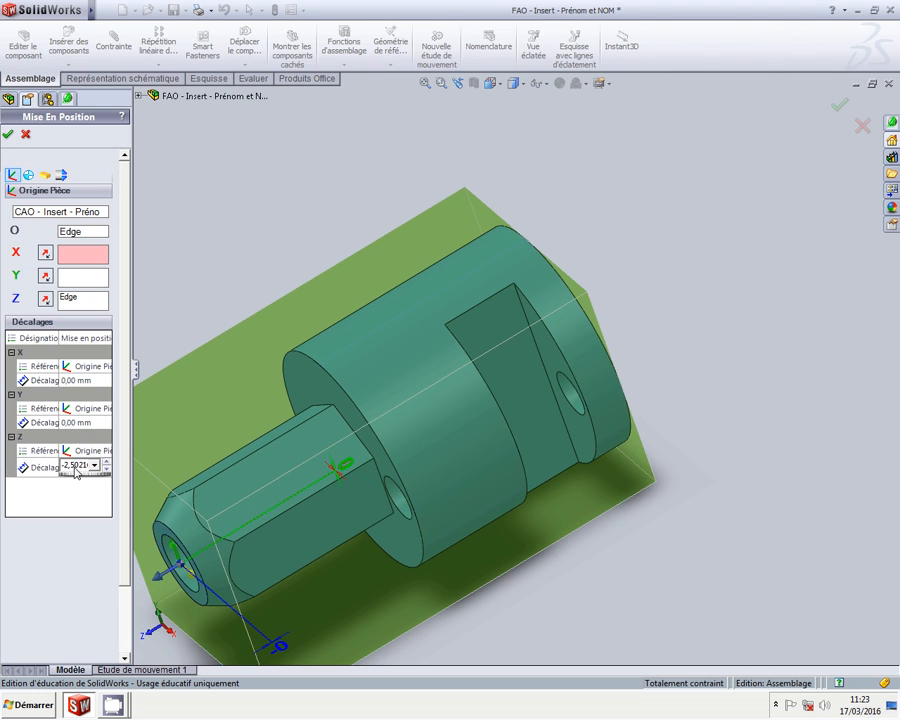
text(0)
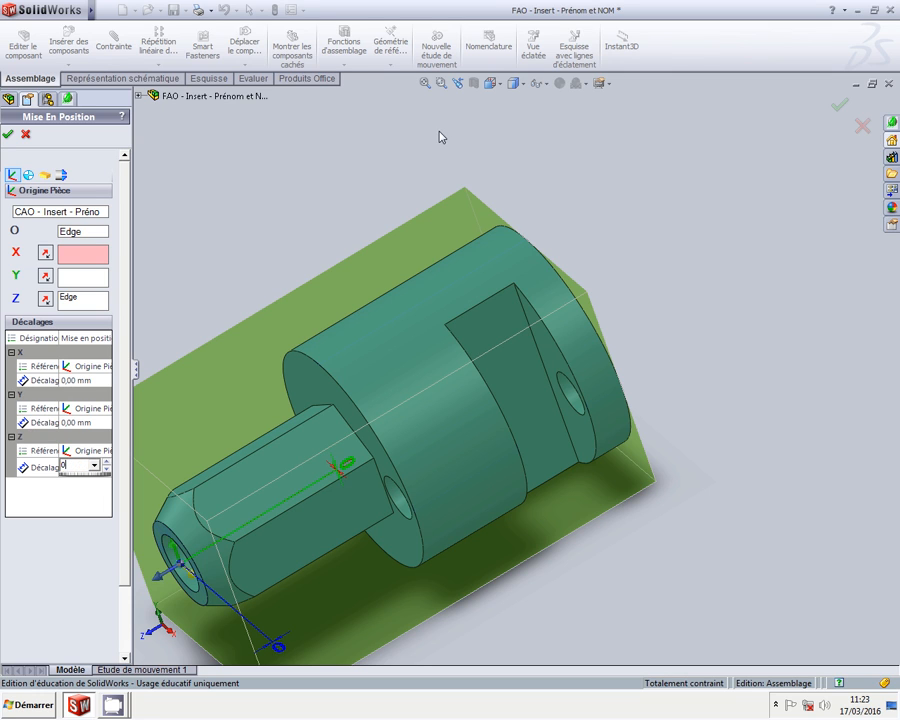
click(425, 83)
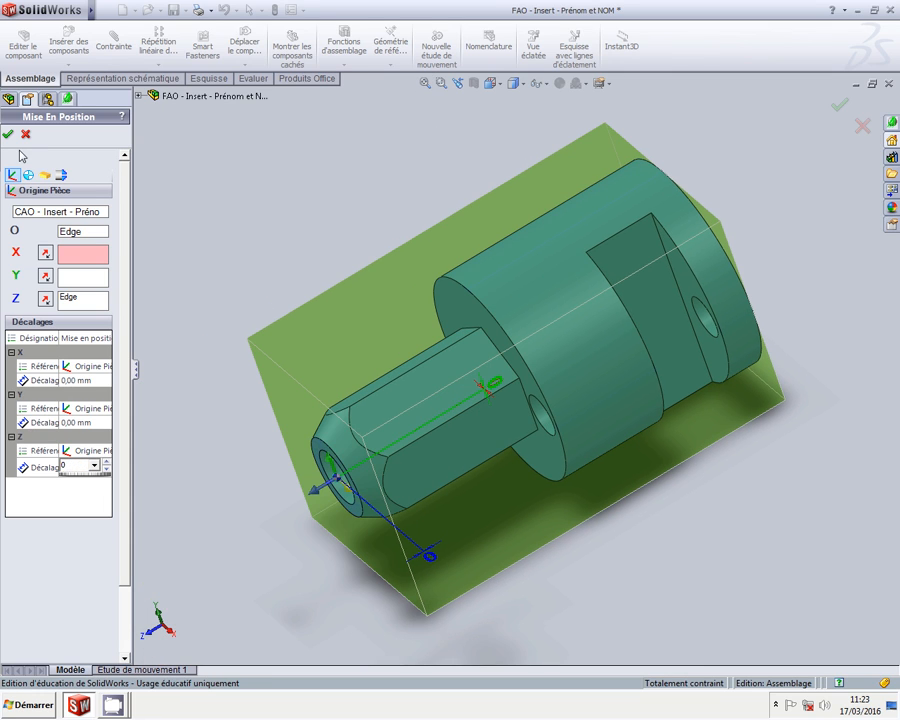
click(7, 133)
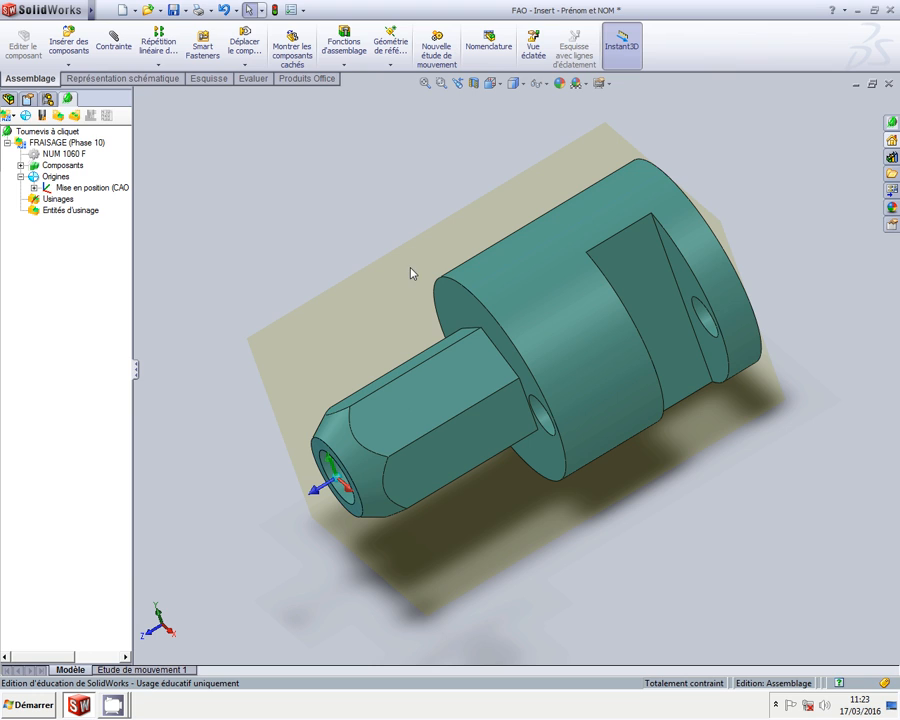
Return to isometric view, save, and start a milling entity on the shaft's small end face
click(492, 86)
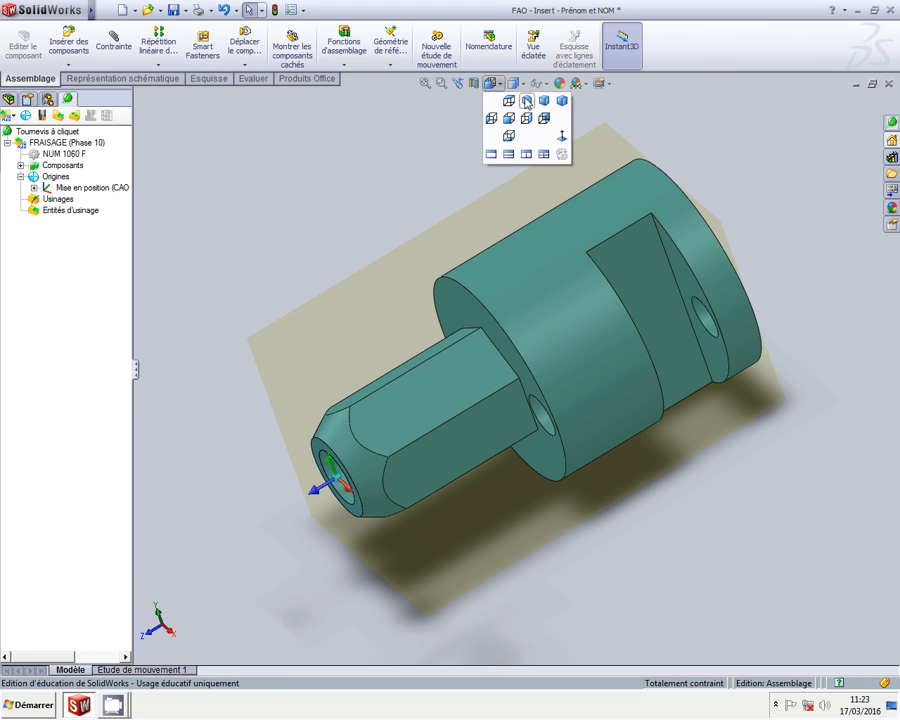
click(525, 101)
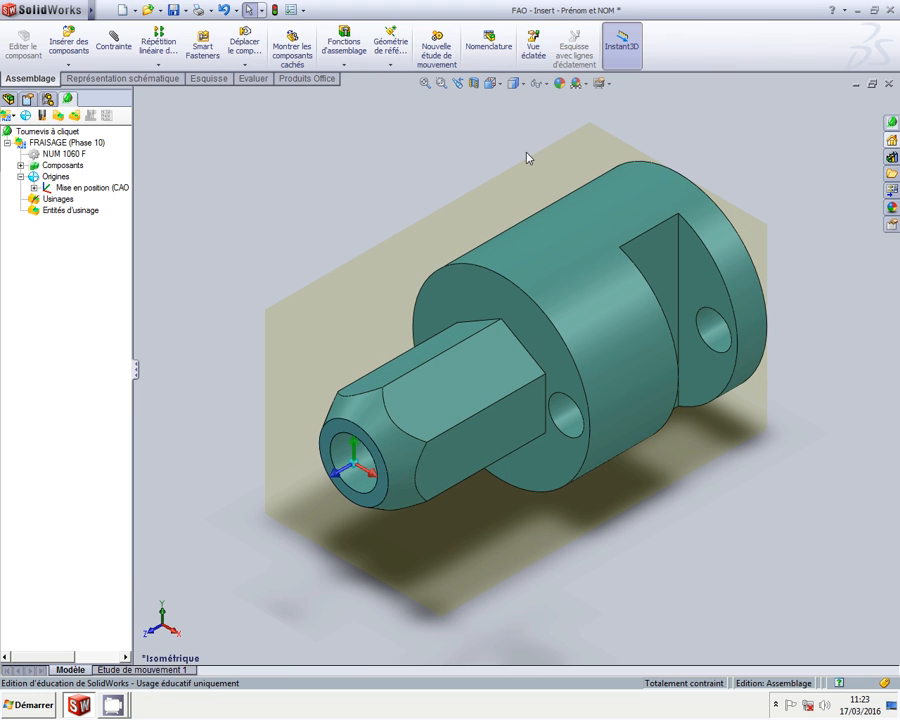
click(175, 10)
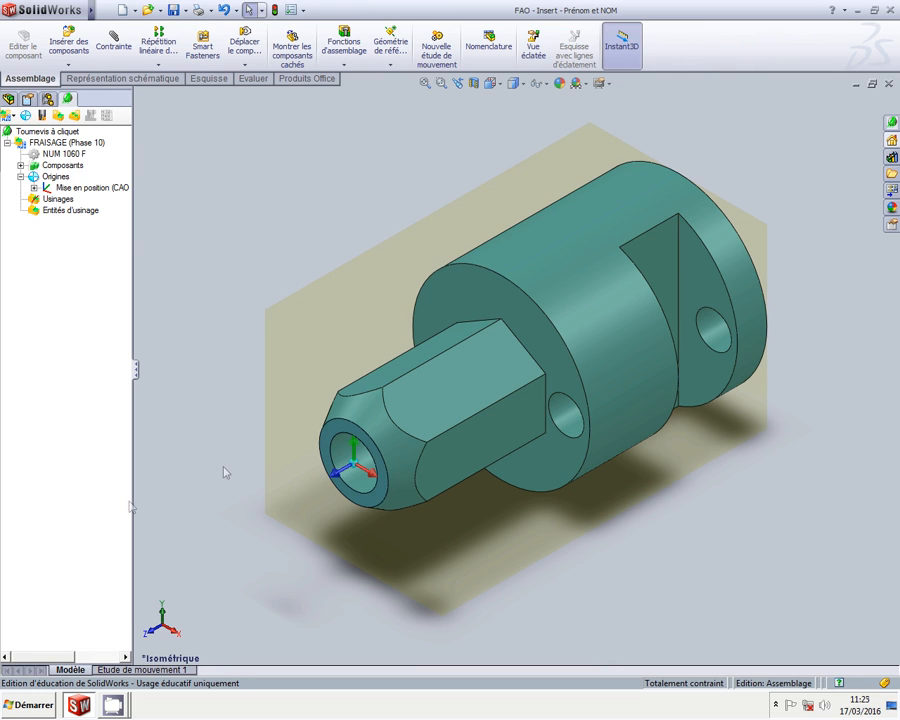
click(328, 449)
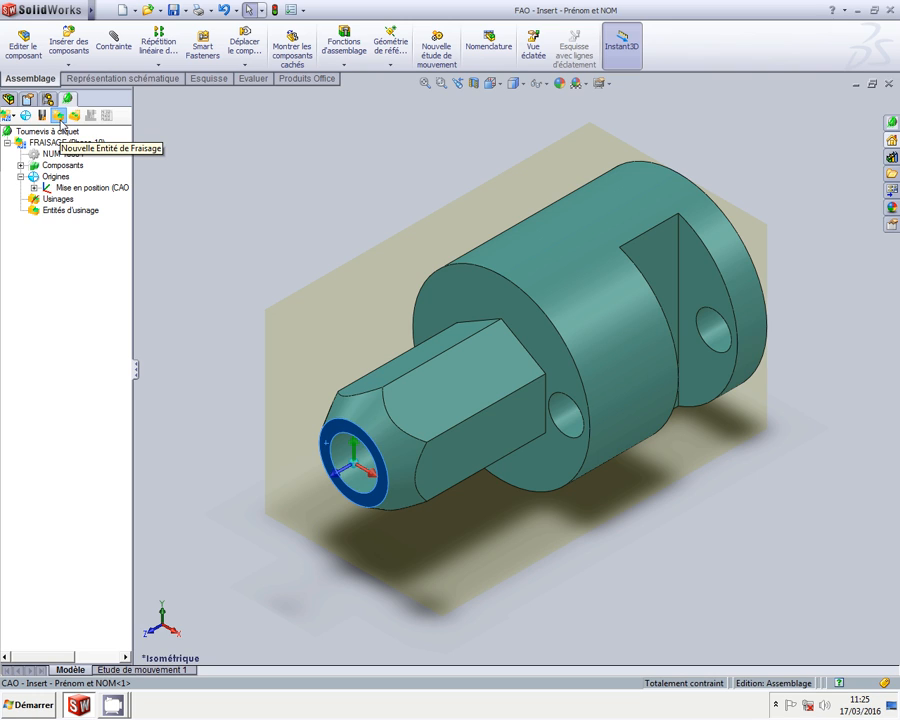
click(61, 121)
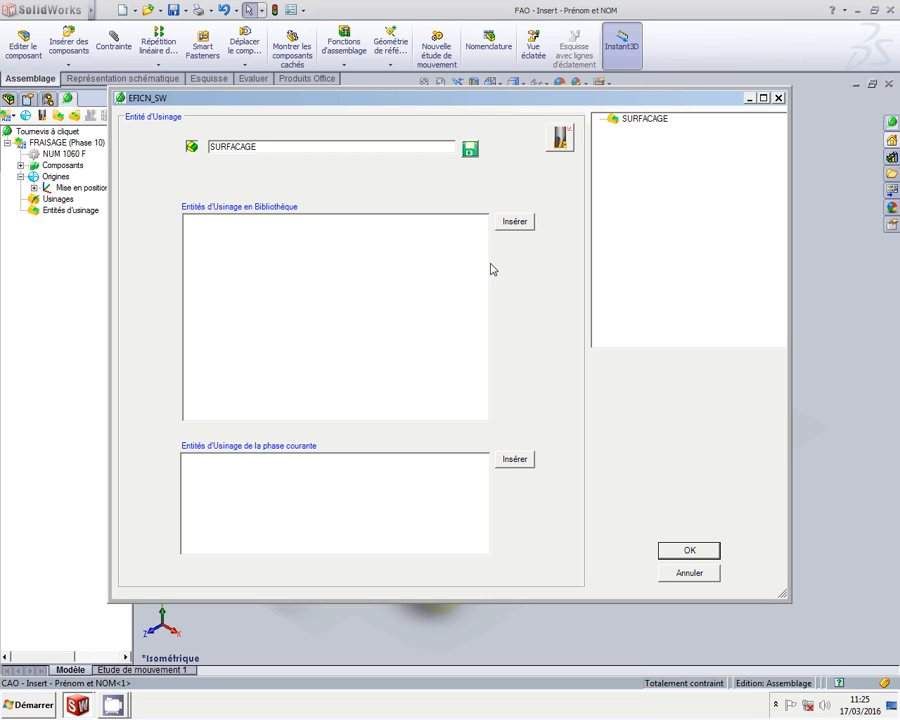
Add the first SANDVIK surfacing face mill from the insert-cutter library
click(562, 140)
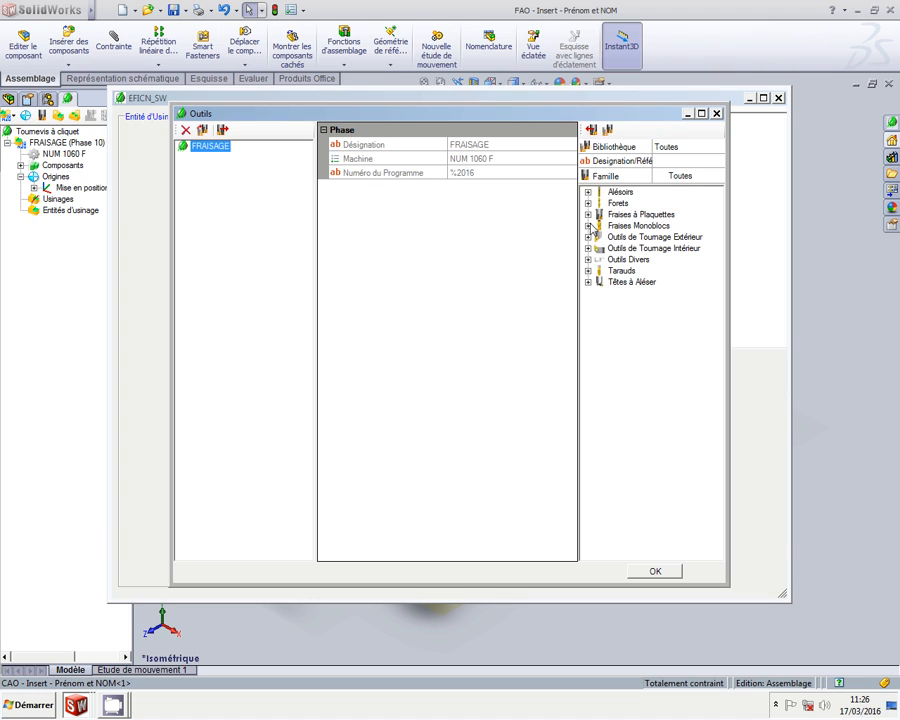
click(588, 214)
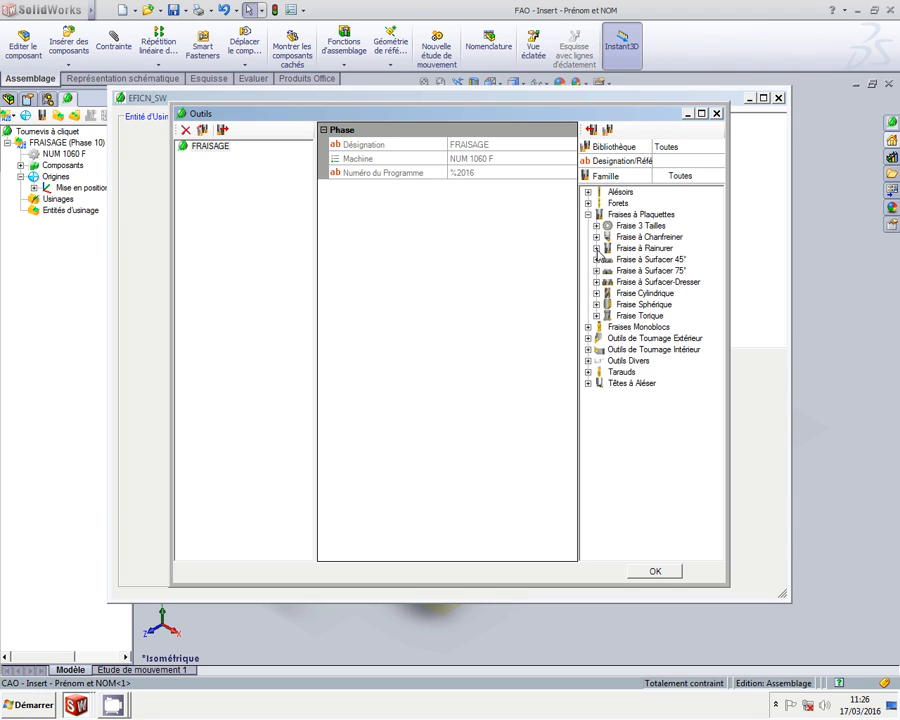
click(596, 282)
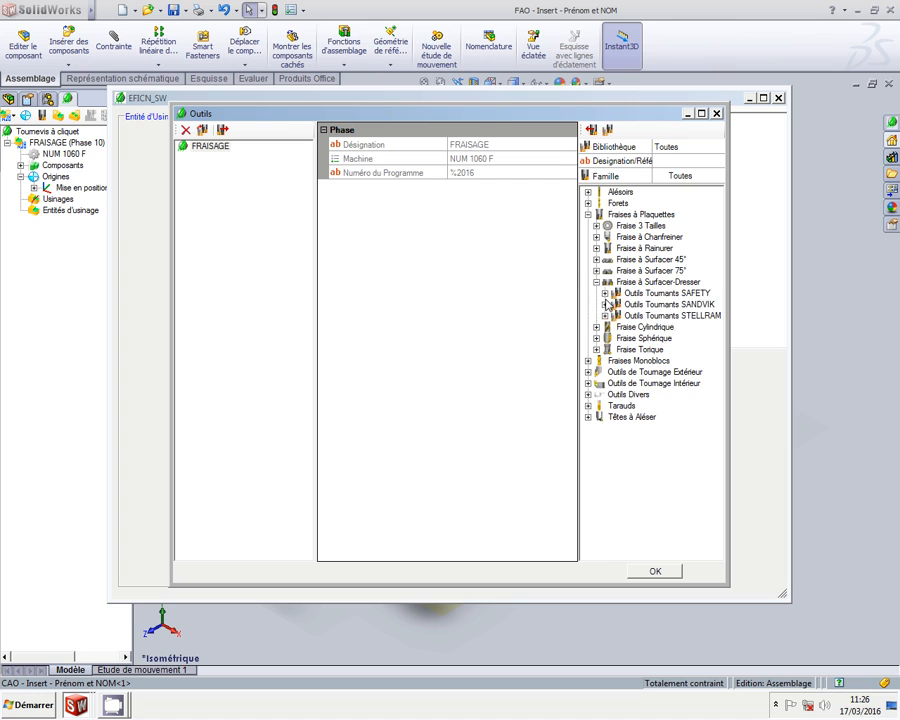
click(605, 304)
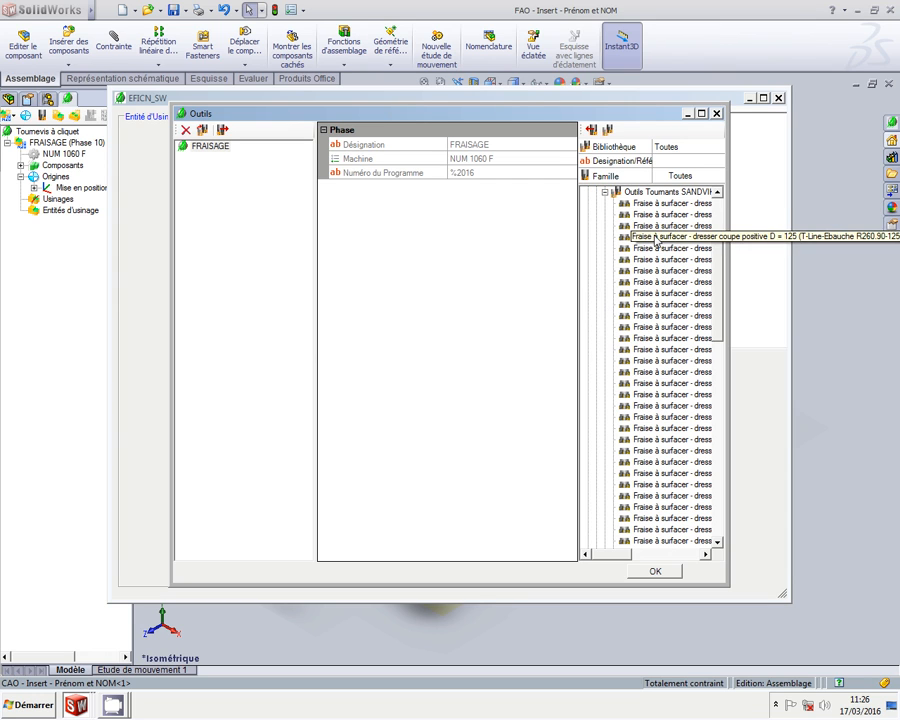
click(643, 202)
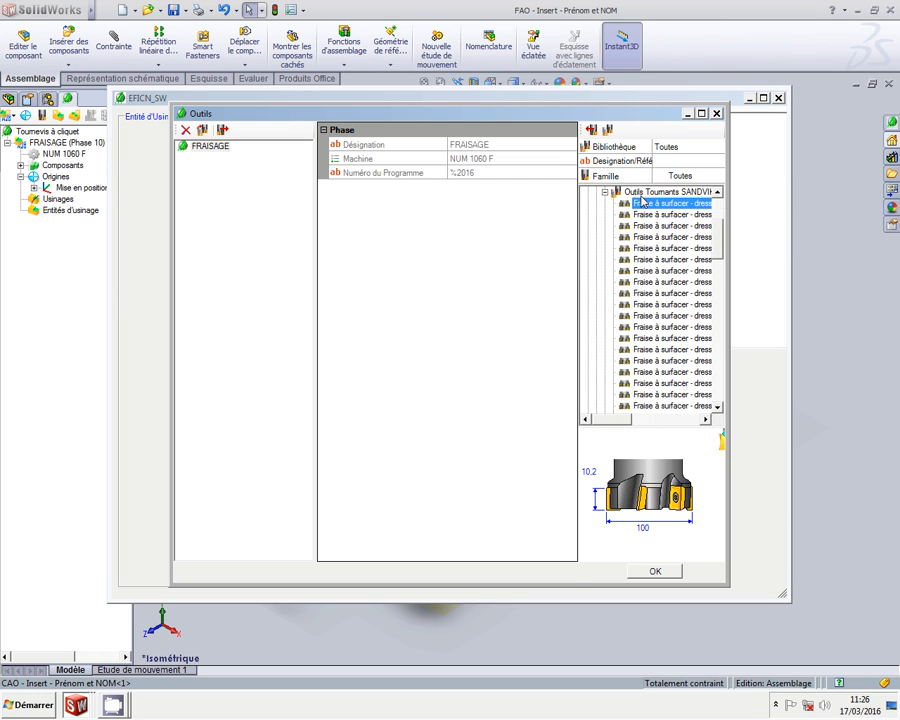
click(592, 130)
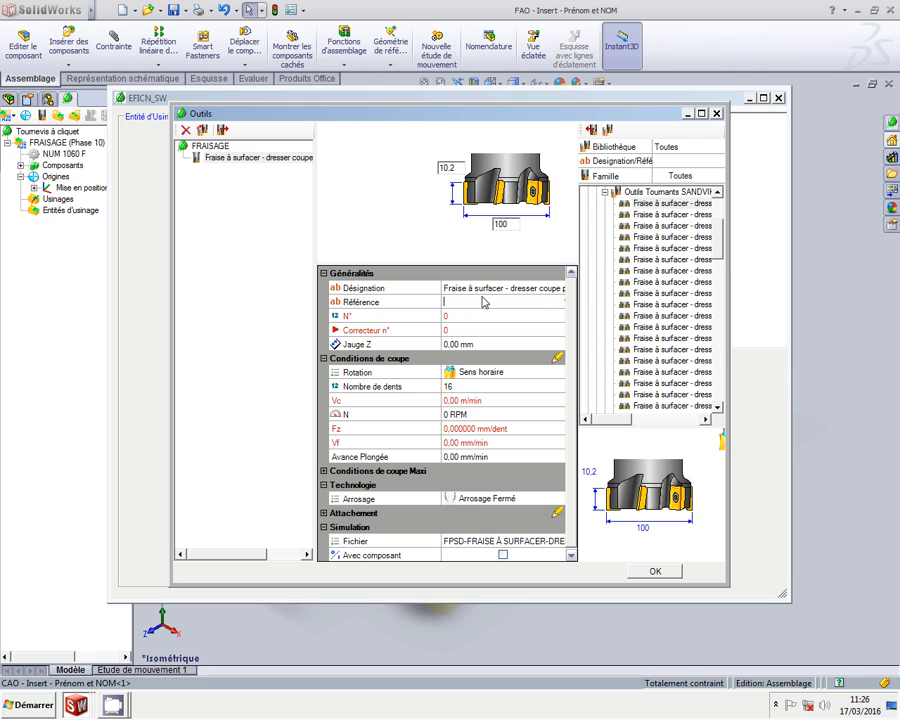
Rename the face mill's designation to 'D = 100' and make it tool number 1
click(508, 290)
drag(502, 288, 465, 286)
key(BackSpace)
key(Delete)
key(Delete)
key(Delete)
key(Delete)
key(Delete)
key(Delete)
key(Delete)
key(Delete)
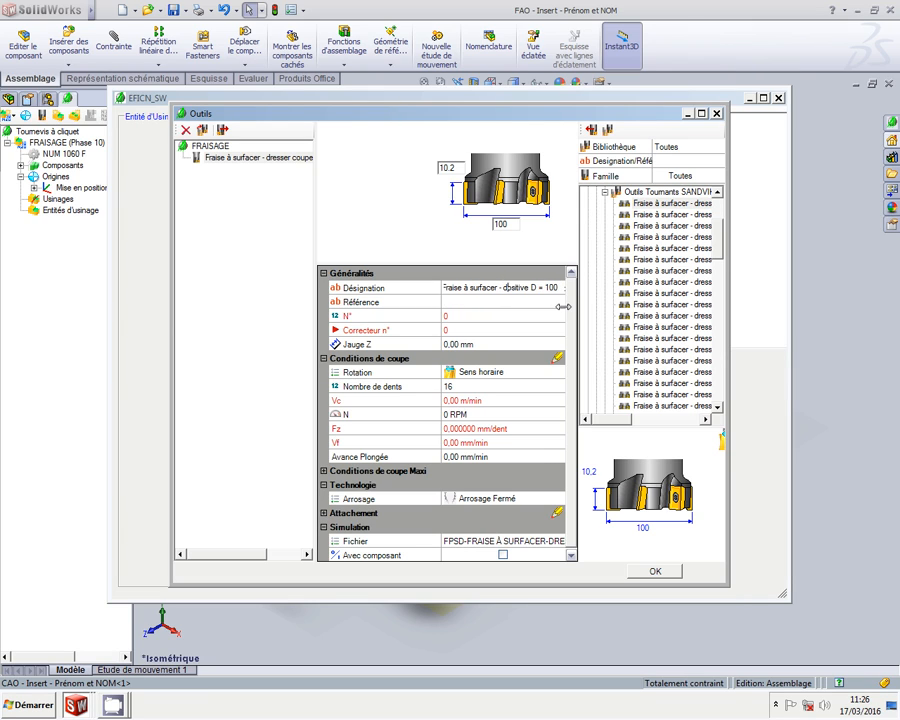
key(Delete)
key(Delete)
key(BackSpace)
click(470, 315)
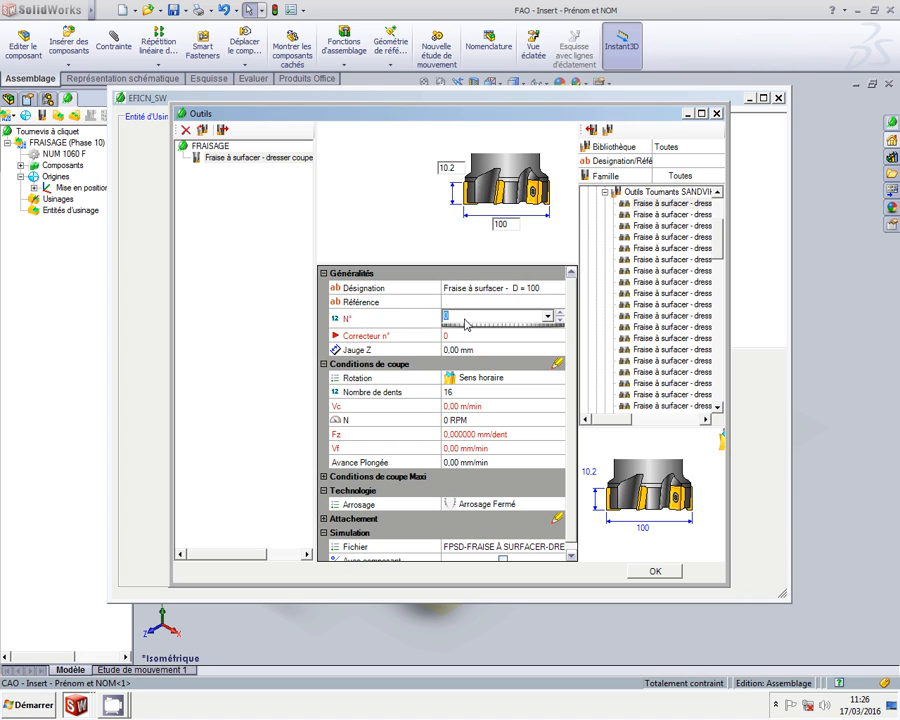
text(1)
key(Tab)
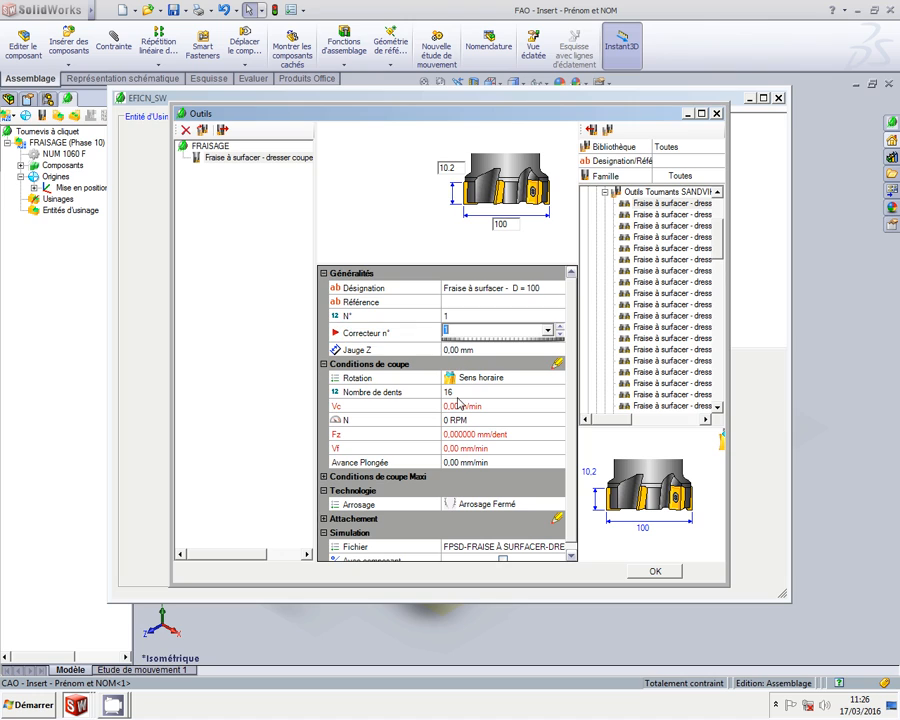
Give the face mill 12 teeth, 3000 RPM, 500 mm/min feed, 200 plunge, coolants 1 and 2
click(465, 390)
text(1)
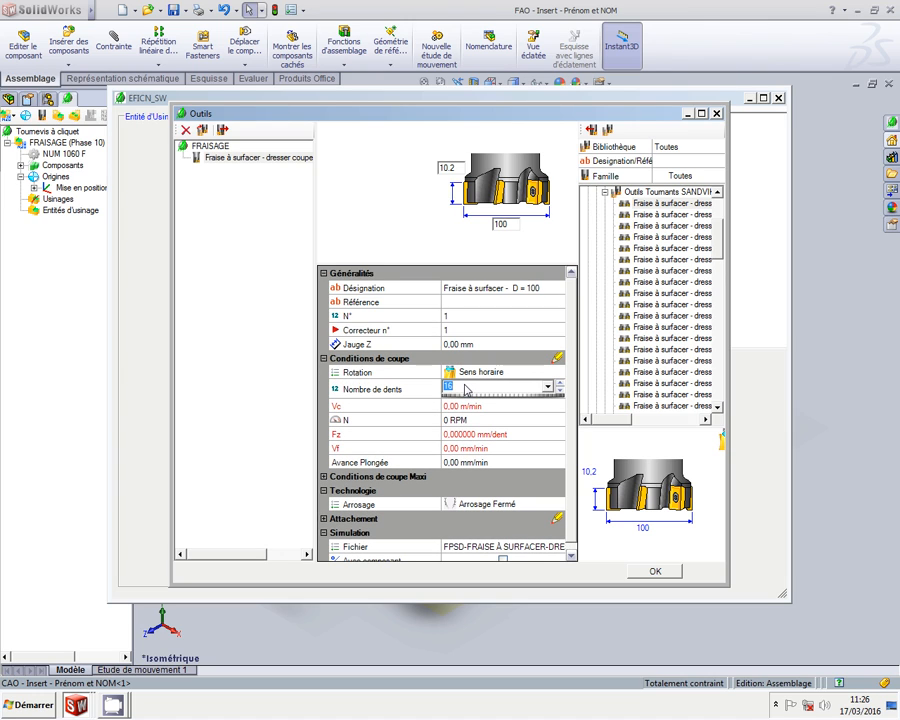
click(465, 416)
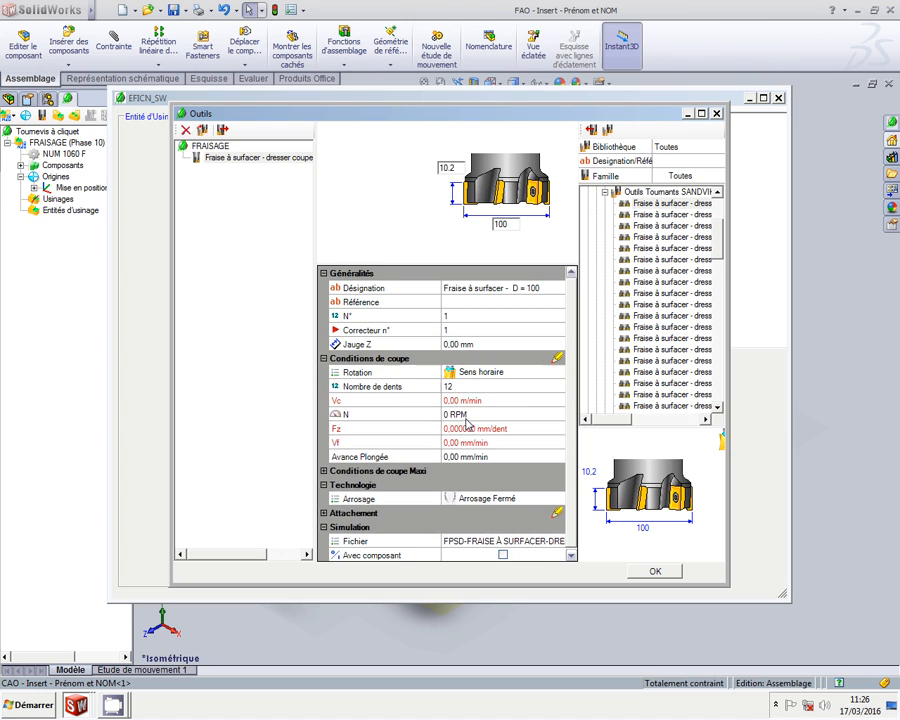
text(3000)
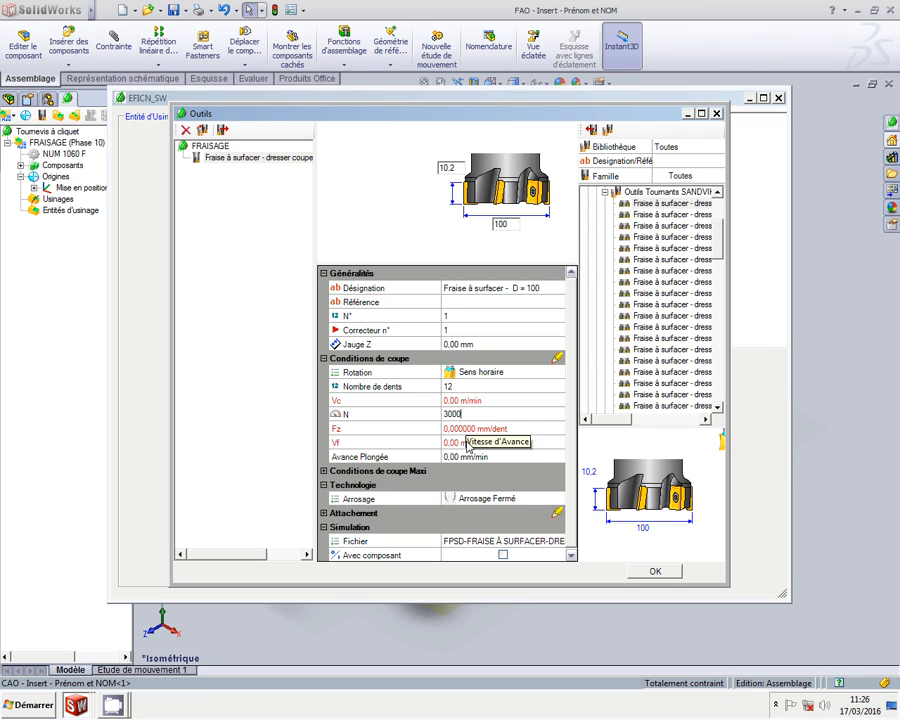
click(467, 443)
text(500)
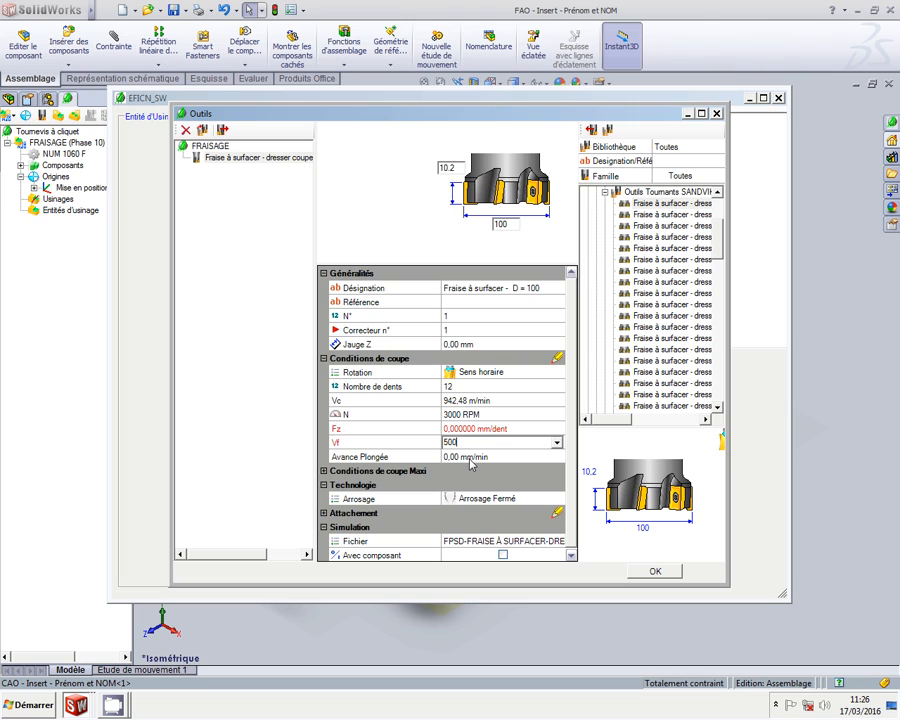
click(468, 457)
text(200)
click(495, 498)
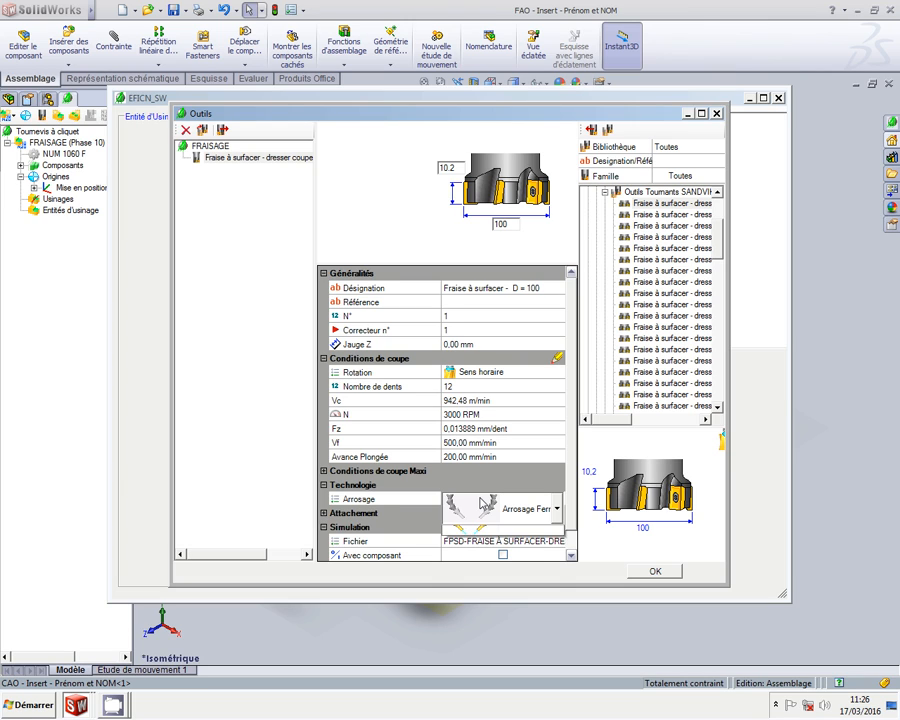
click(556, 509)
click(520, 630)
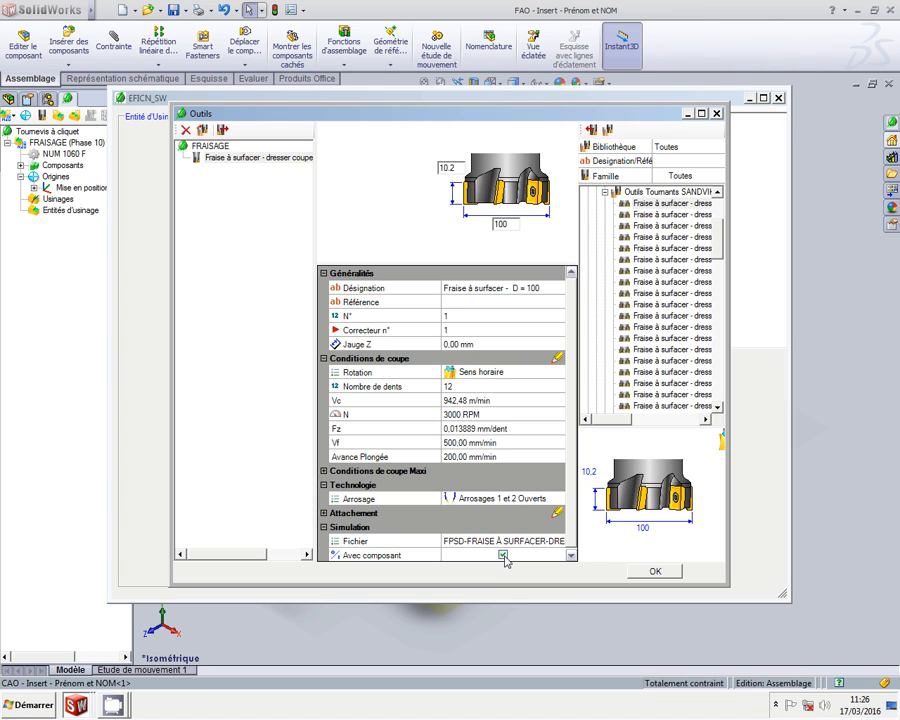
click(648, 573)
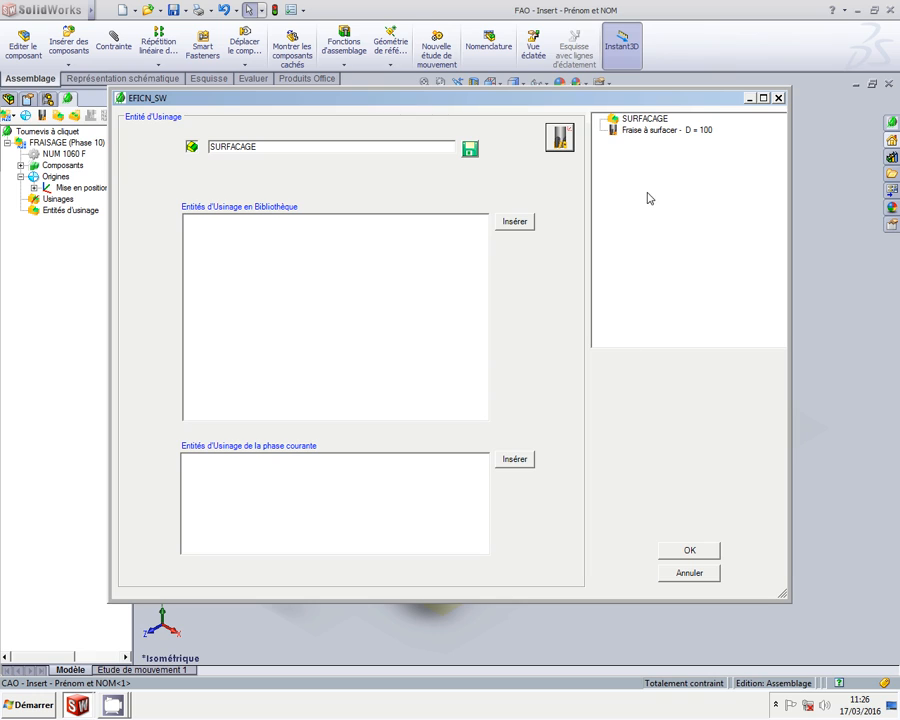
Add a Surfacer operation to the D = 100 face mill
click(668, 130)
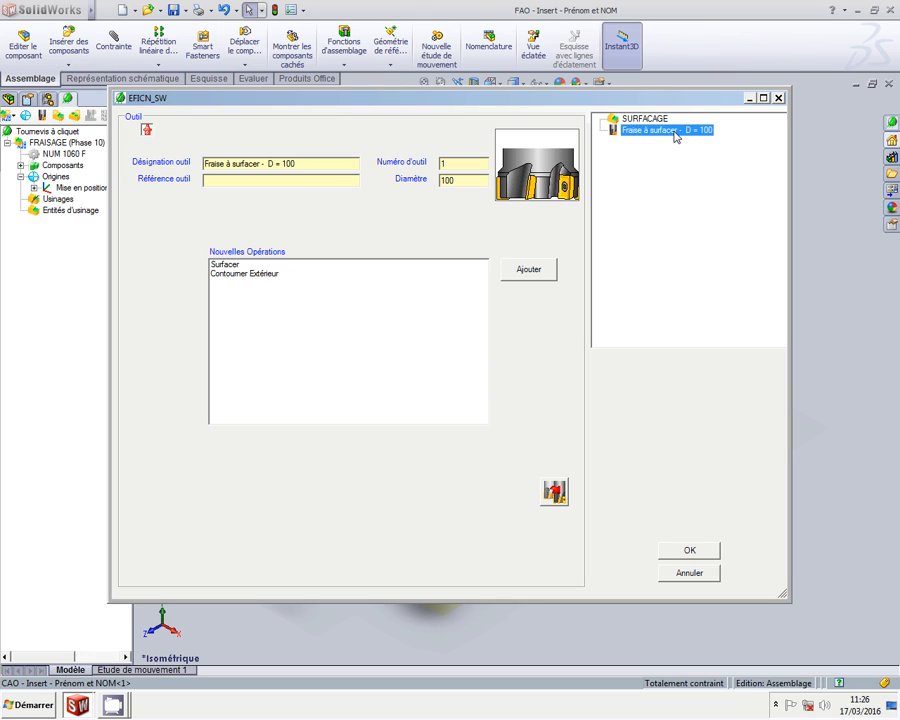
click(270, 264)
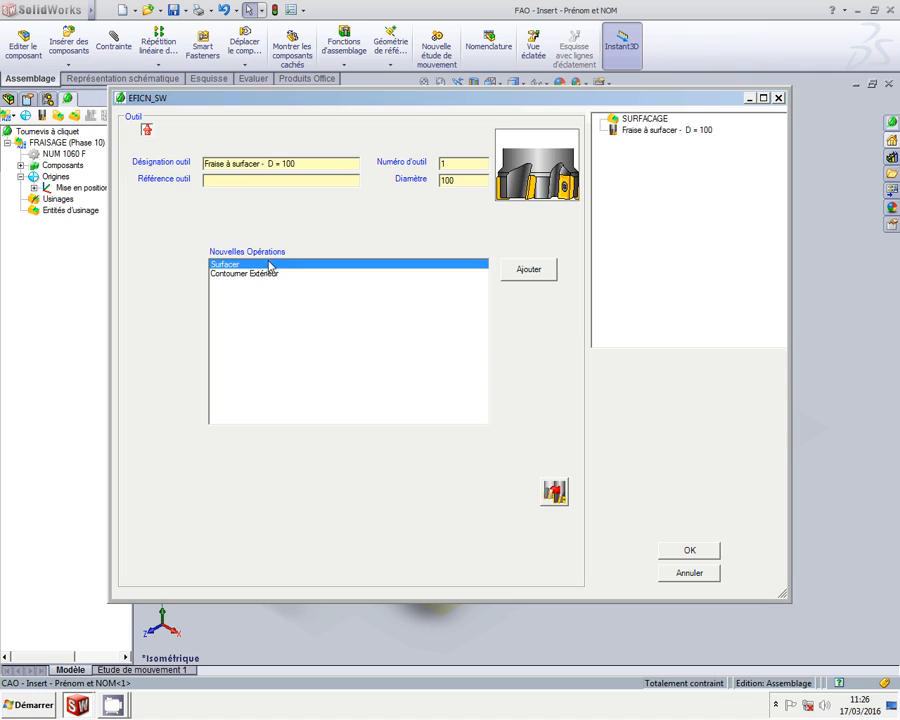
click(530, 269)
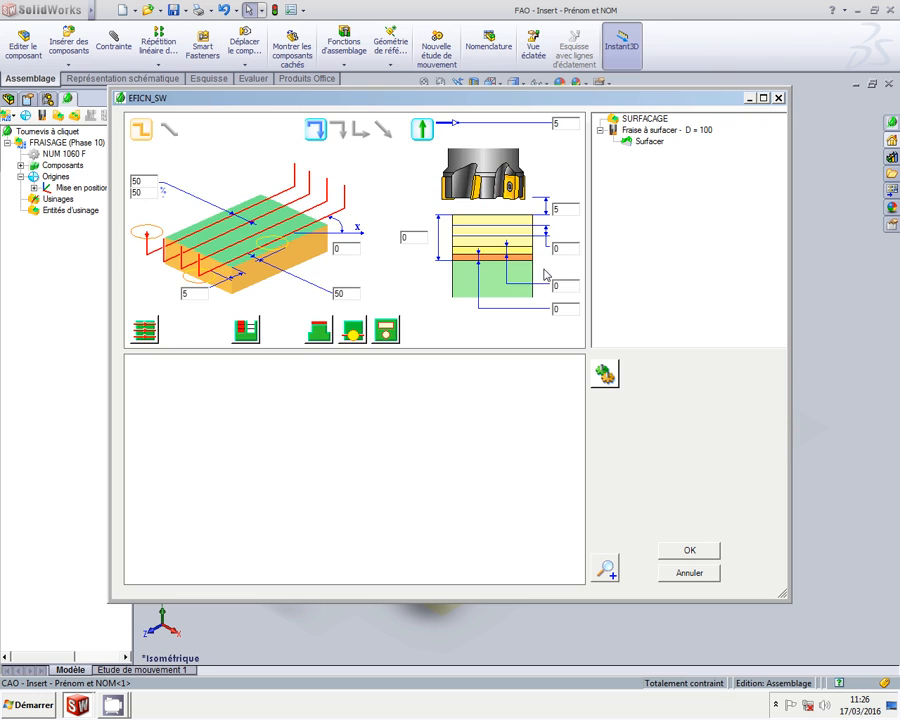
Set 99% step-over with extension to the stock and confirm the facing operation
drag(147, 192, 116, 191)
text(99)
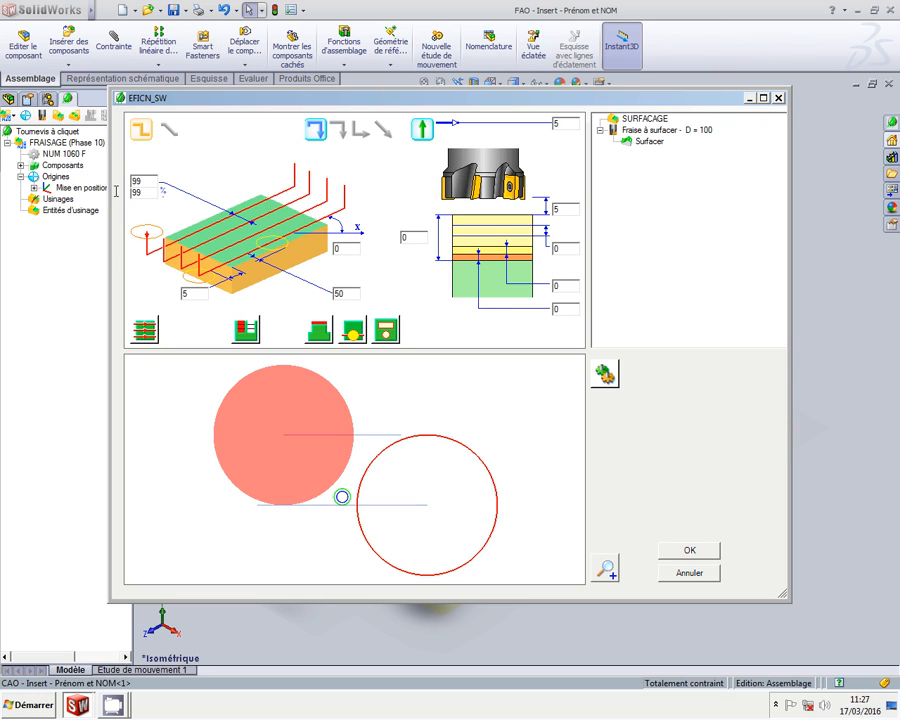
click(152, 181)
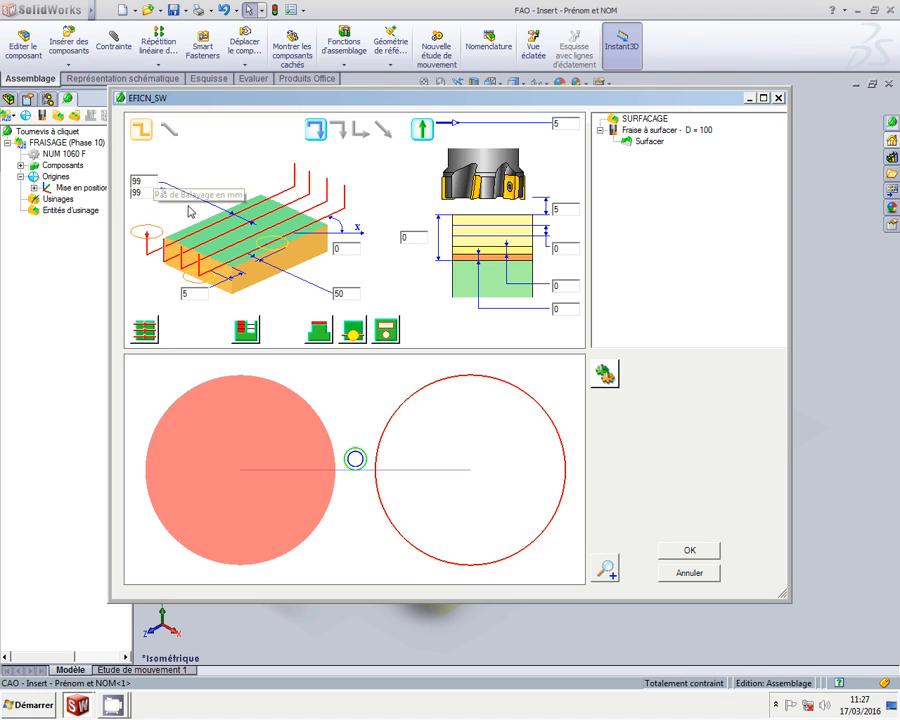
click(319, 331)
click(353, 334)
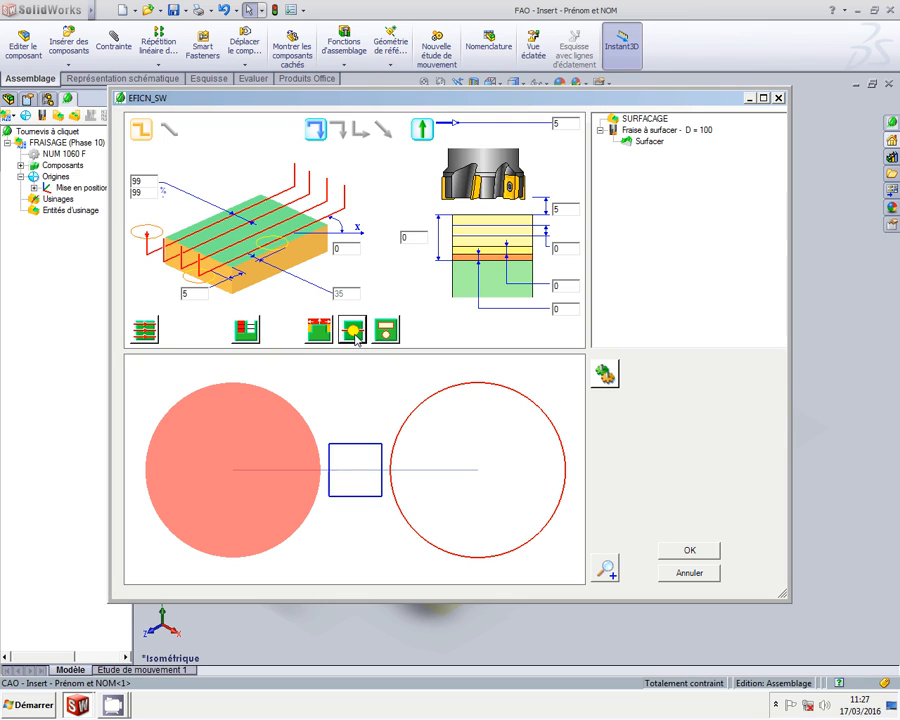
click(683, 551)
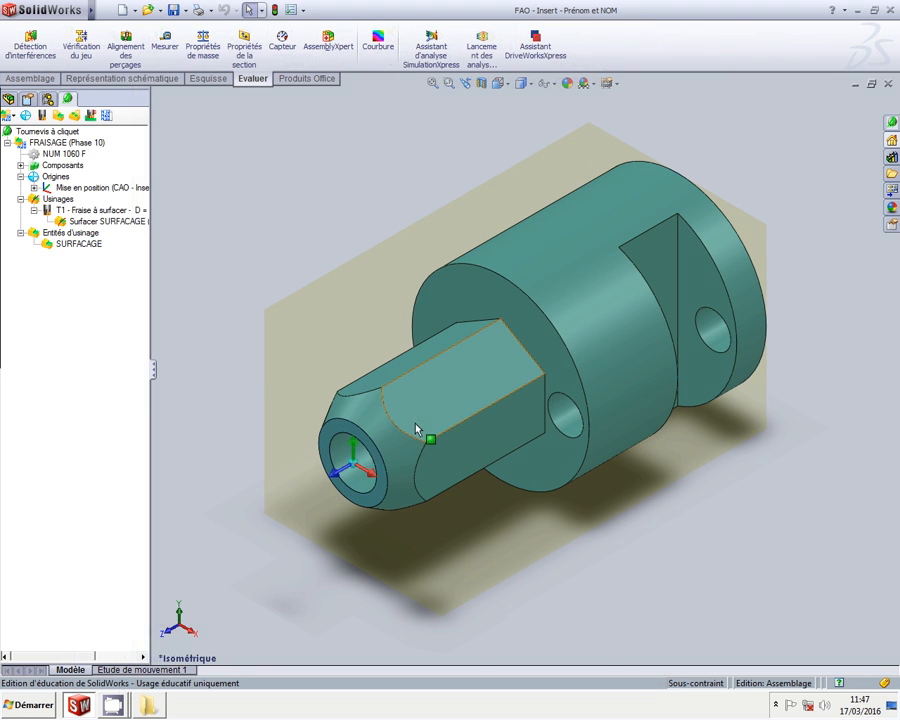
Create a milling entity covering all six flat faces of the hexagon profile
click(448, 403)
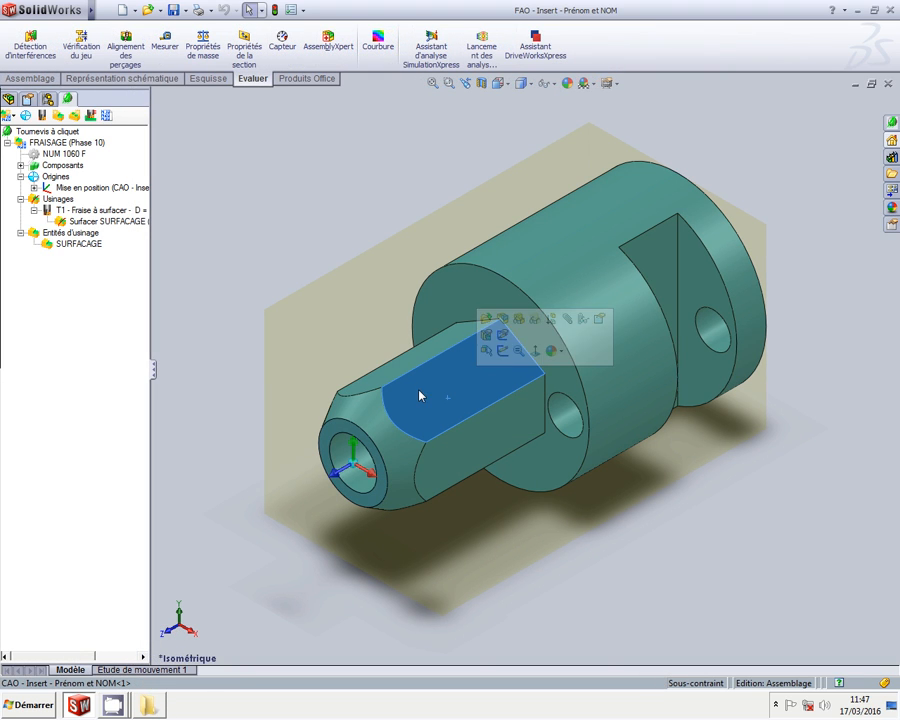
click(60, 118)
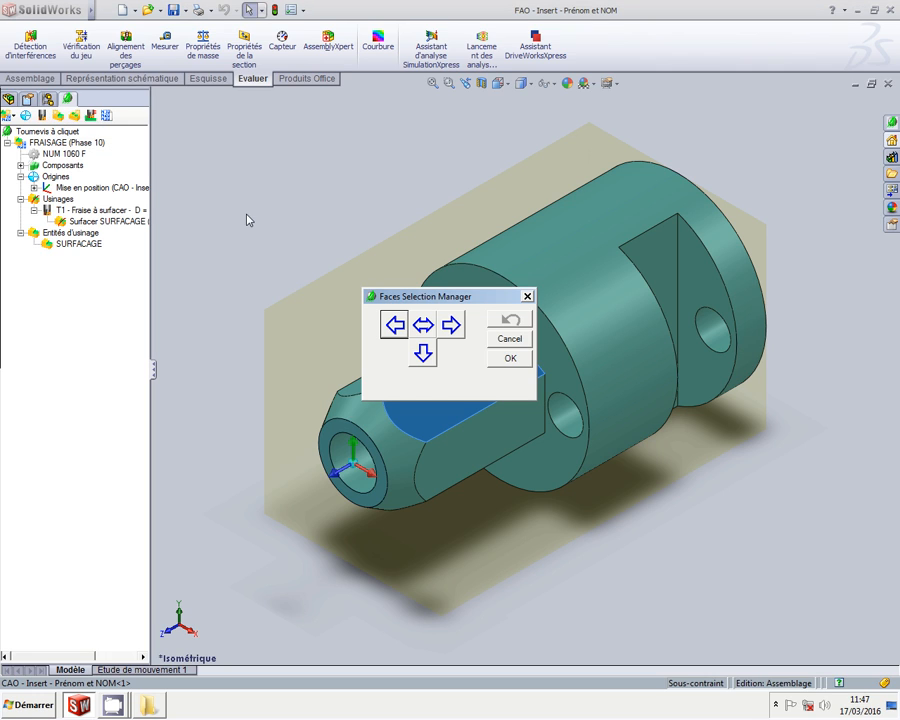
click(421, 327)
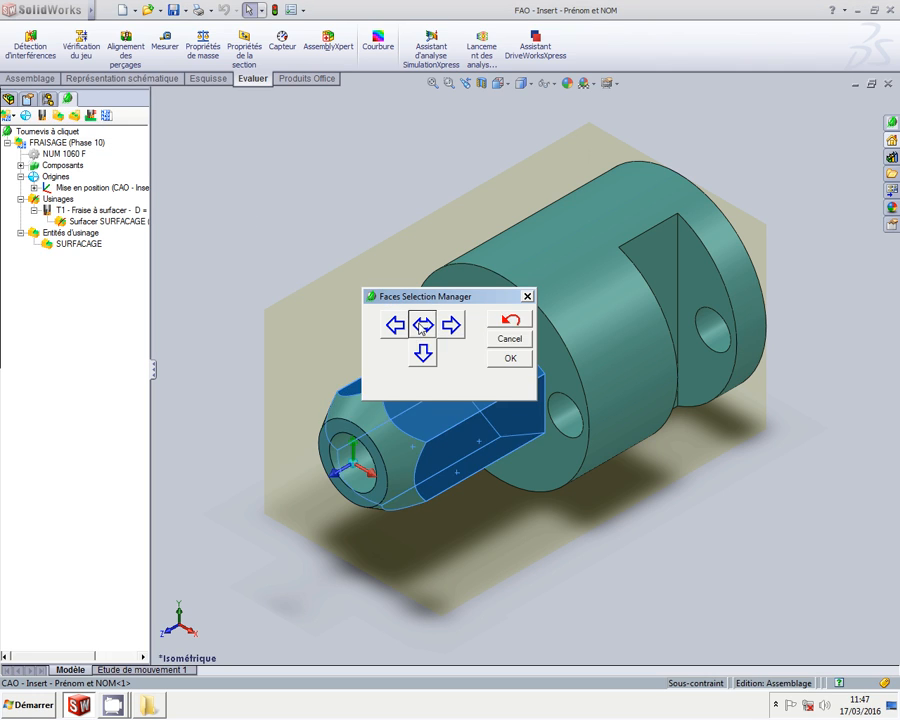
click(510, 358)
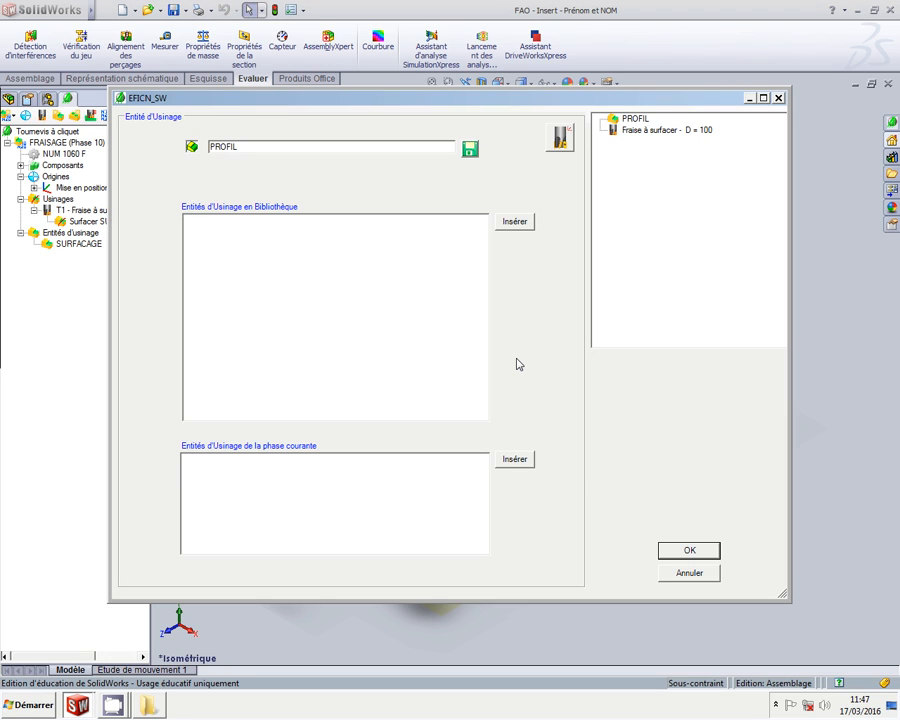
Browse the TITEX solid roughing end mills, previewing the normal-series D = 20 cutter
click(566, 141)
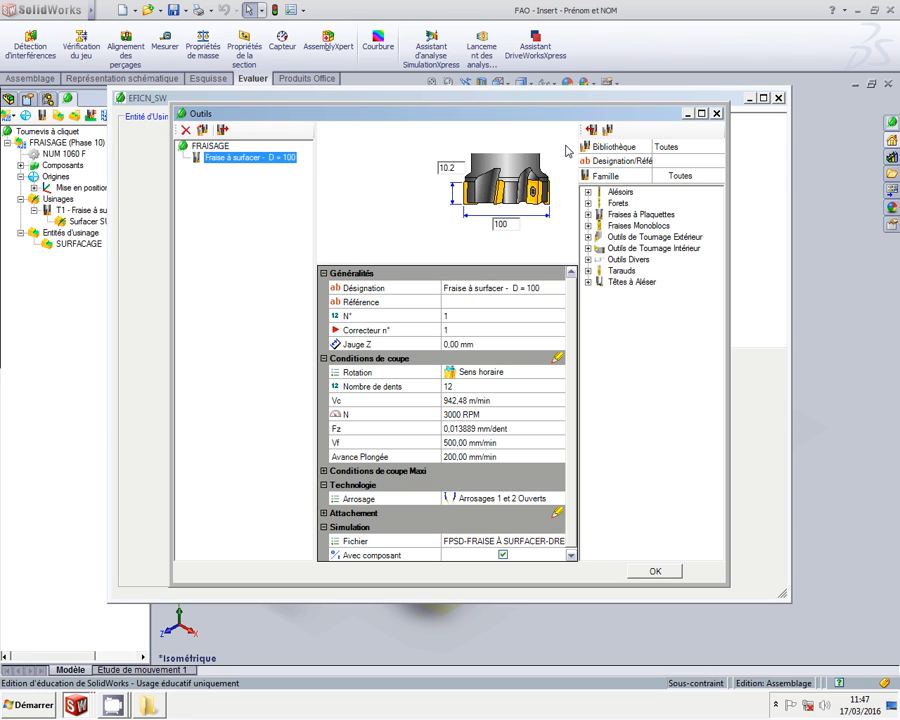
click(588, 225)
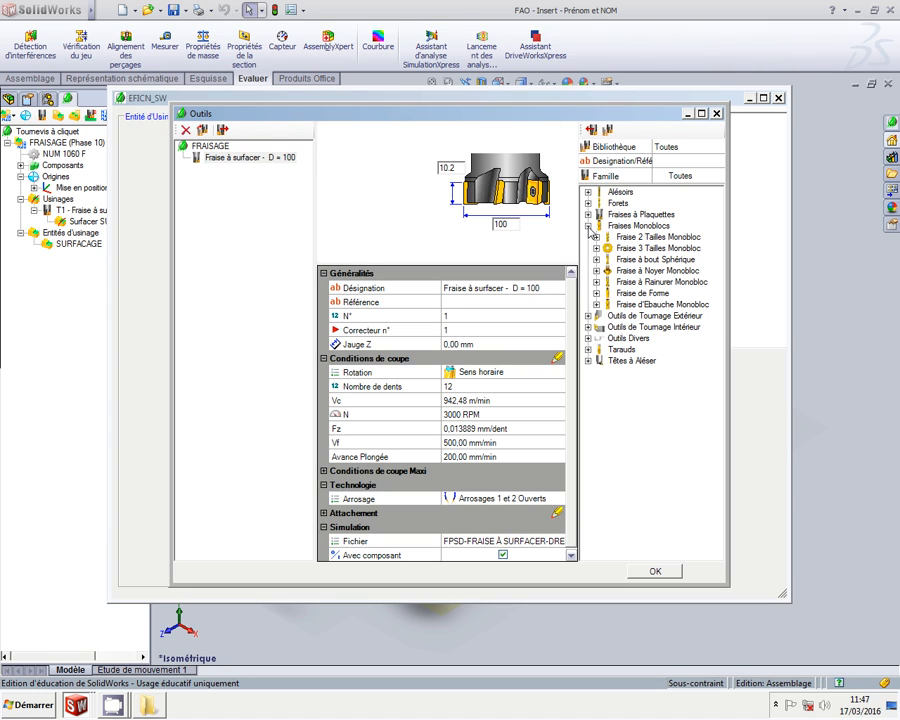
click(597, 304)
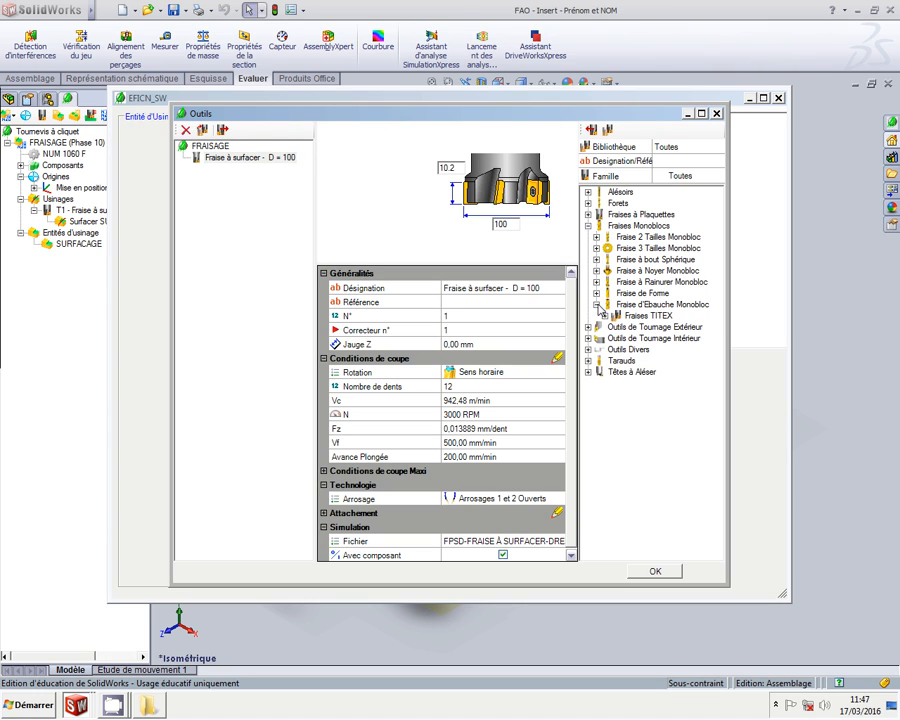
click(604, 316)
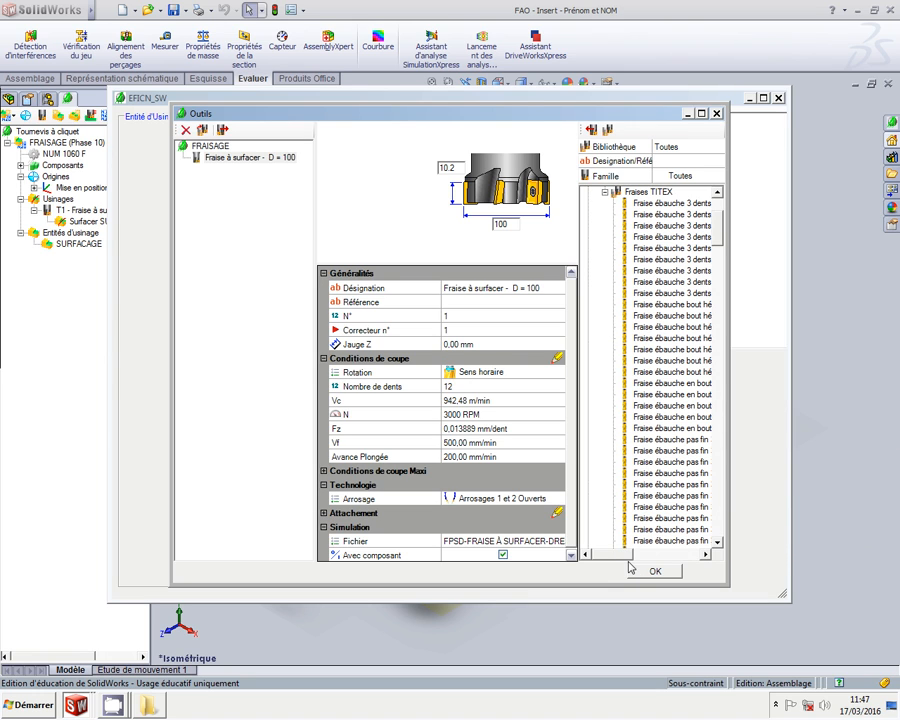
drag(621, 561, 668, 556)
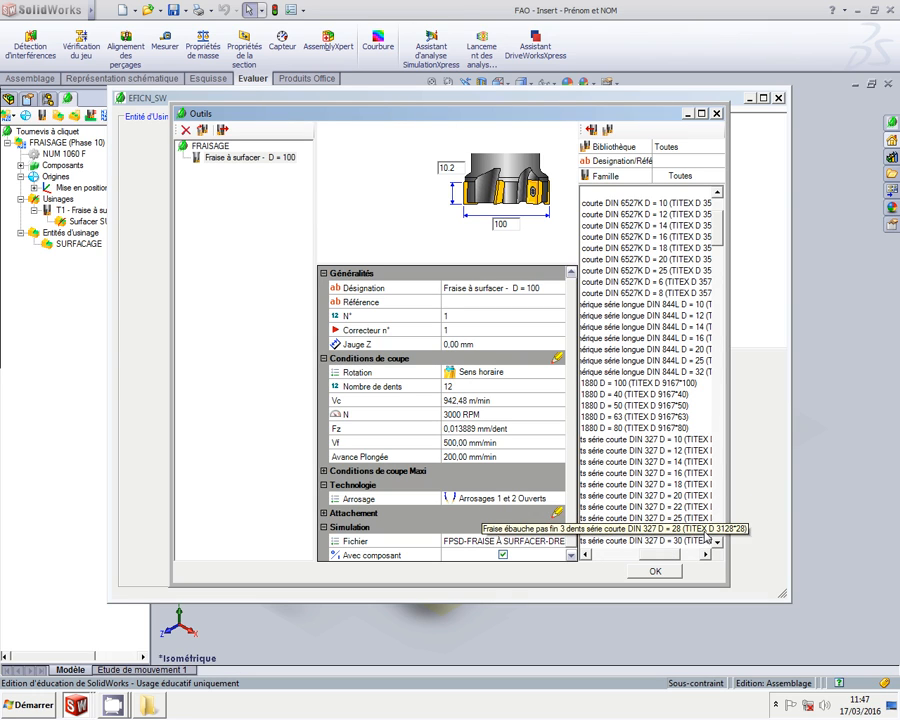
click(718, 543)
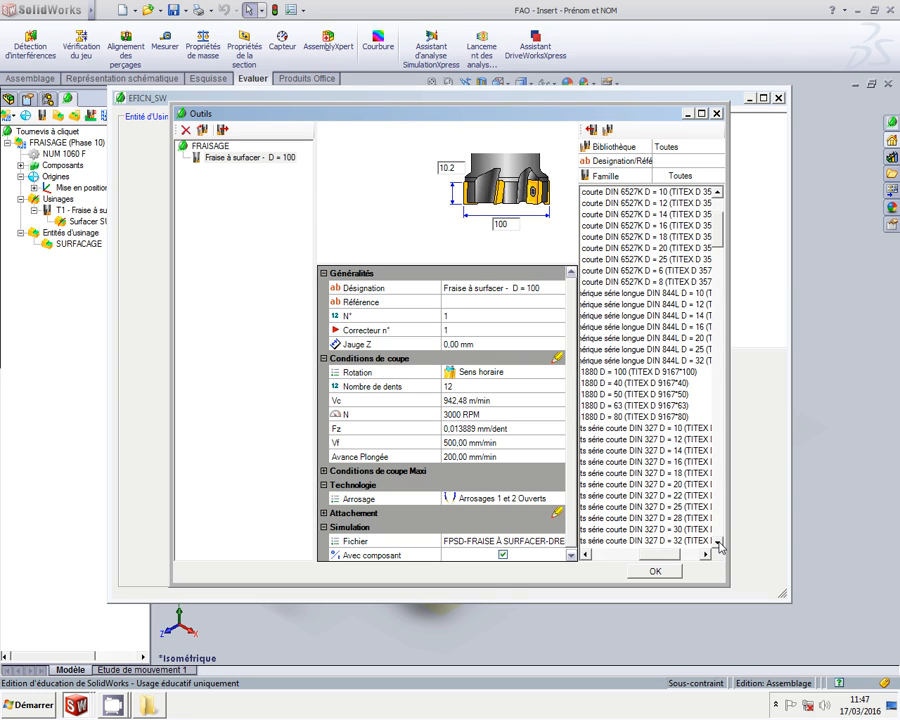
click(719, 543)
click(719, 543)
click(719, 543)
click(719, 543)
click(719, 543)
click(719, 543)
click(719, 543)
click(719, 543)
click(719, 543)
click(719, 543)
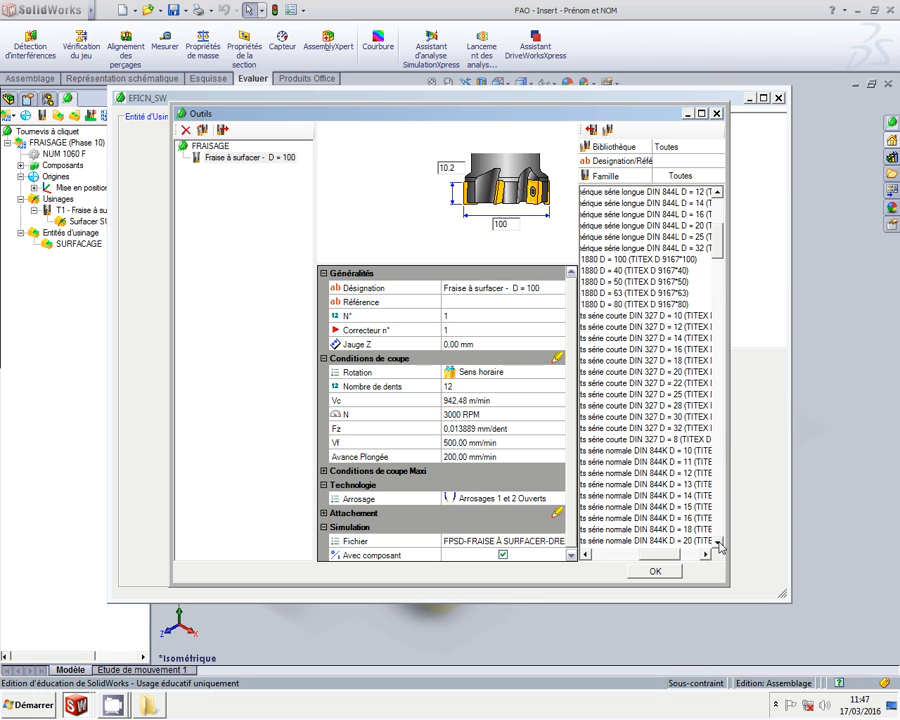
click(719, 543)
mouse_move(658, 554)
mouse_down()
mouse_move(650, 554)
mouse_move(665, 556)
mouse_up()
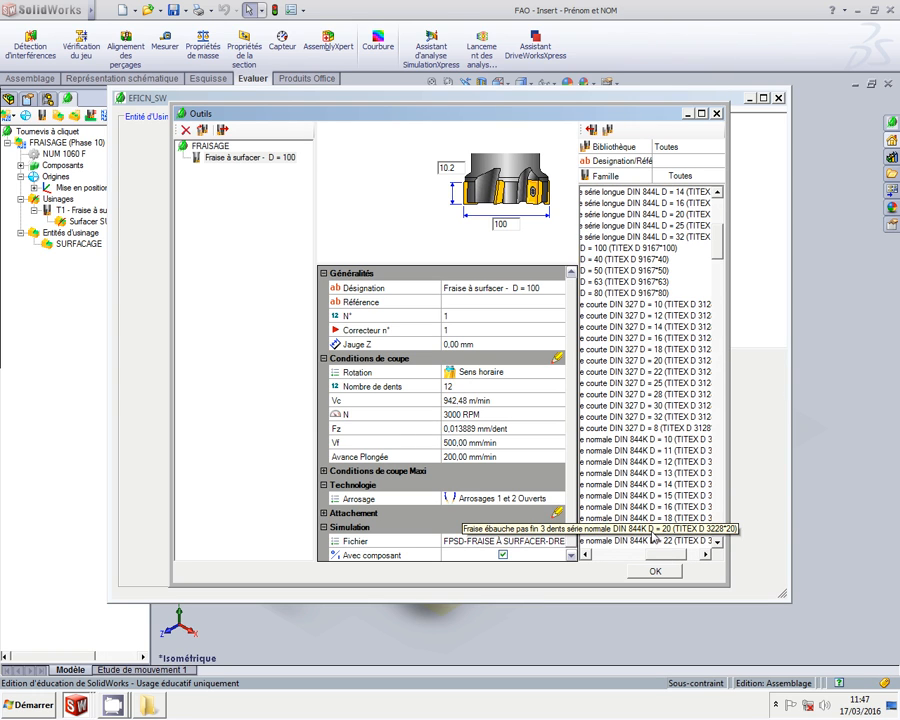
click(651, 531)
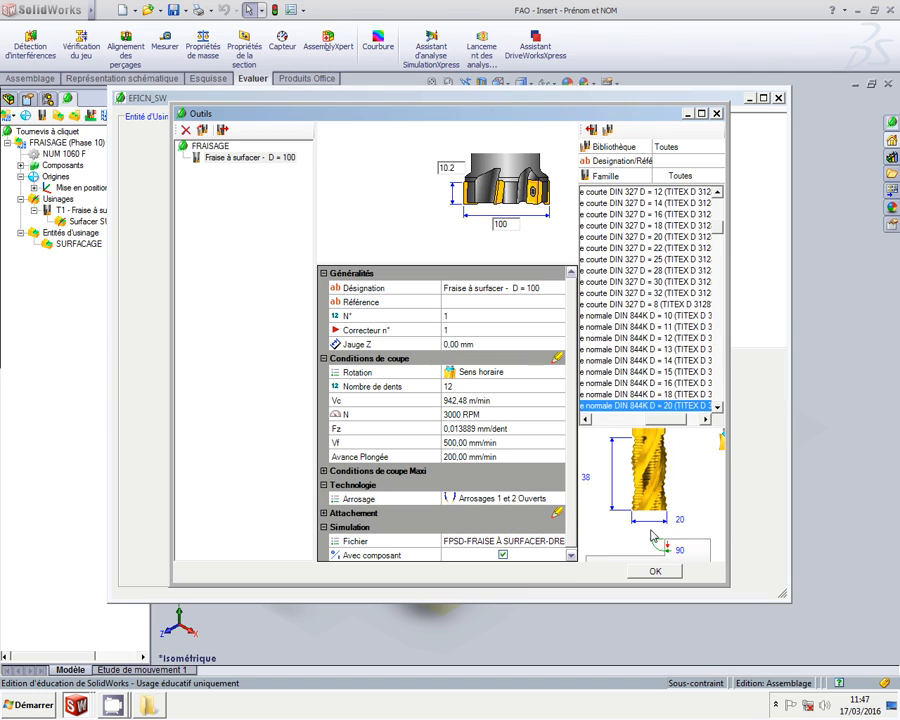
Add the long-series DIN 844L D = 20 roughing cutter to the milling tools
click(718, 408)
click(718, 408)
click(718, 408)
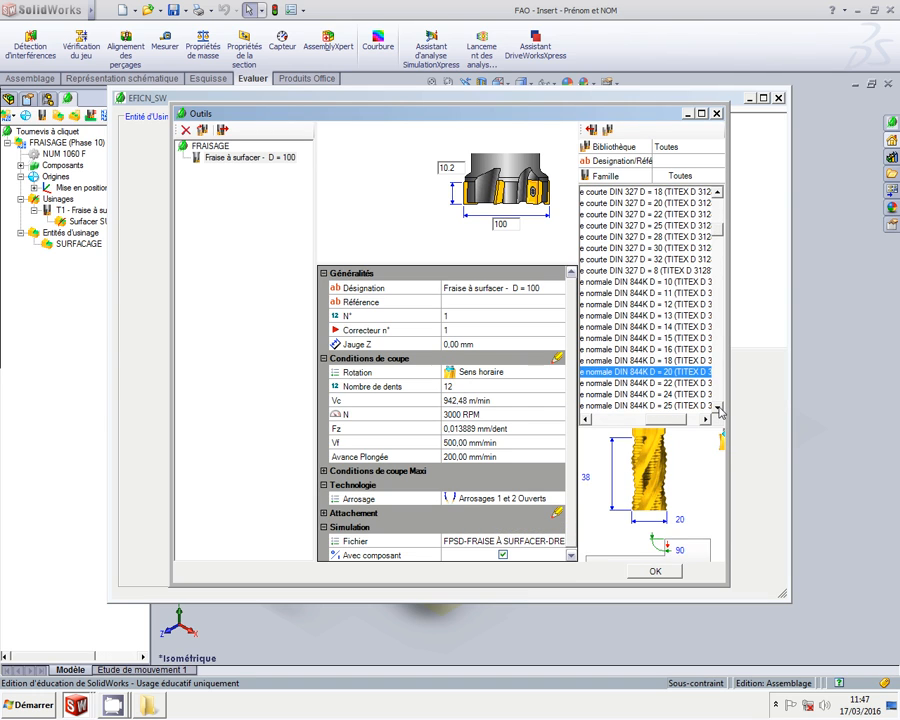
click(719, 408)
click(719, 408)
click(719, 408)
click(719, 408)
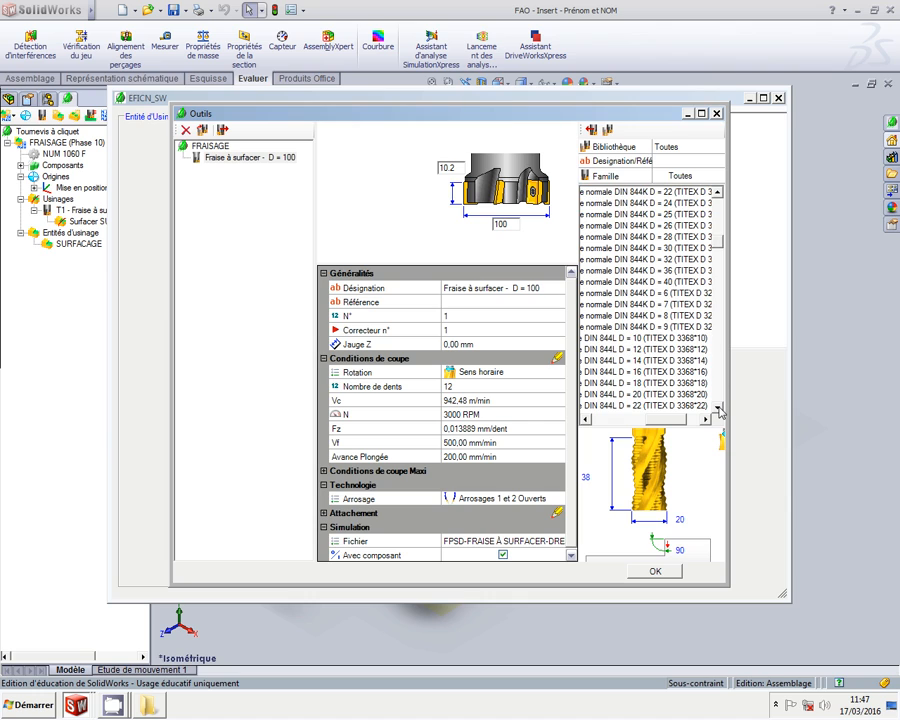
click(622, 396)
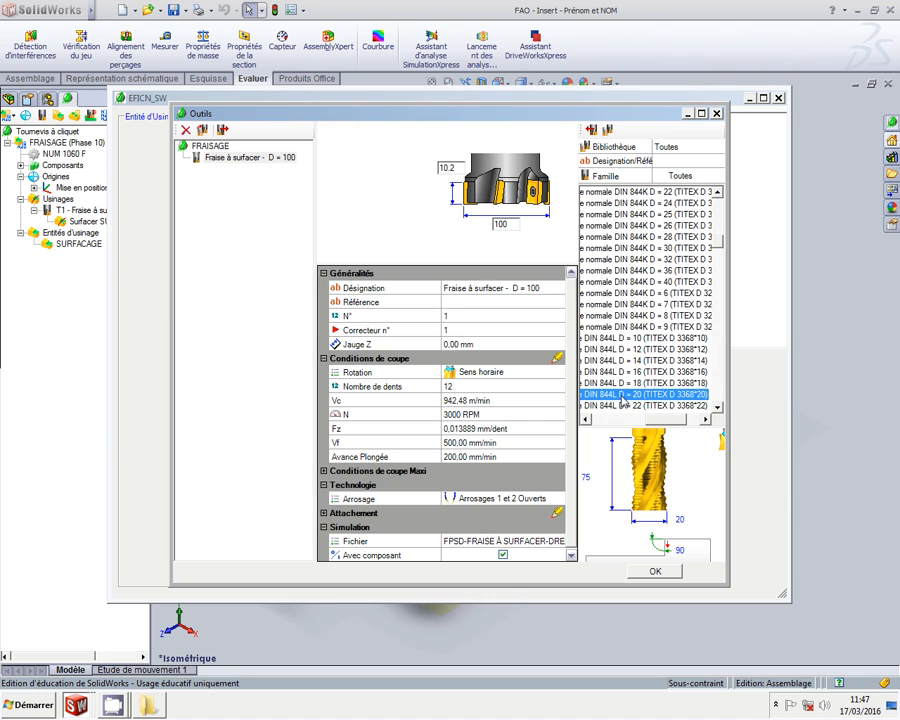
click(591, 131)
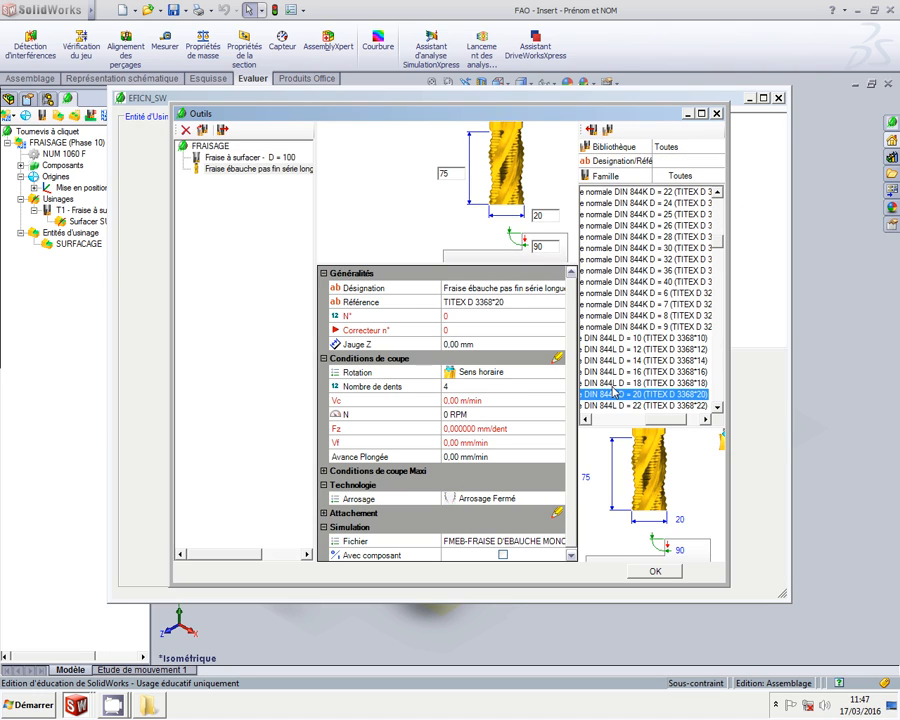
Clear the cutter's reference and trim the extra words from its designation
click(524, 303)
key(Delete)
click(463, 288)
click(463, 288)
drag(463, 288, 538, 288)
key(Delete)
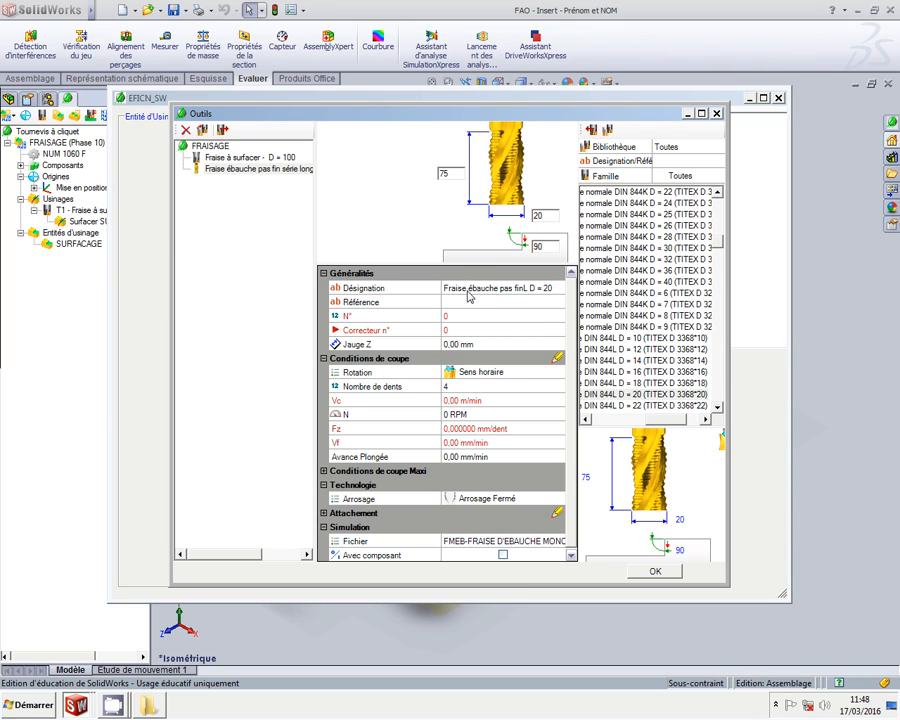
click(493, 287)
drag(469, 287, 438, 288)
Rename the tool 'Fraise ébauche - D = 20' and set tool number 10
click(498, 288)
drag(522, 288, 496, 288)
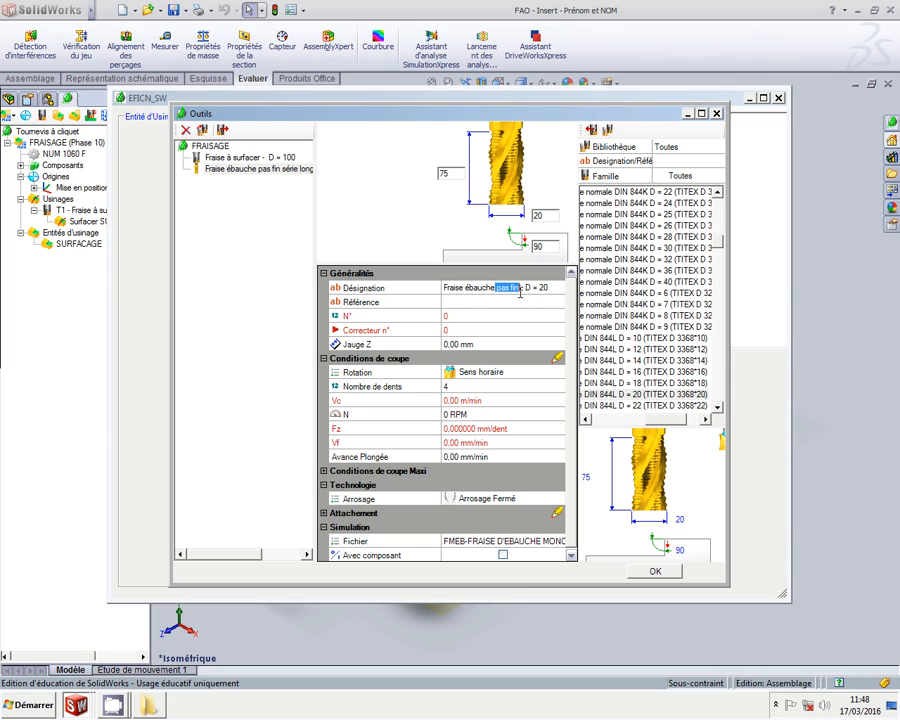
key(Delete)
key(Delete)
click(522, 317)
text(10)
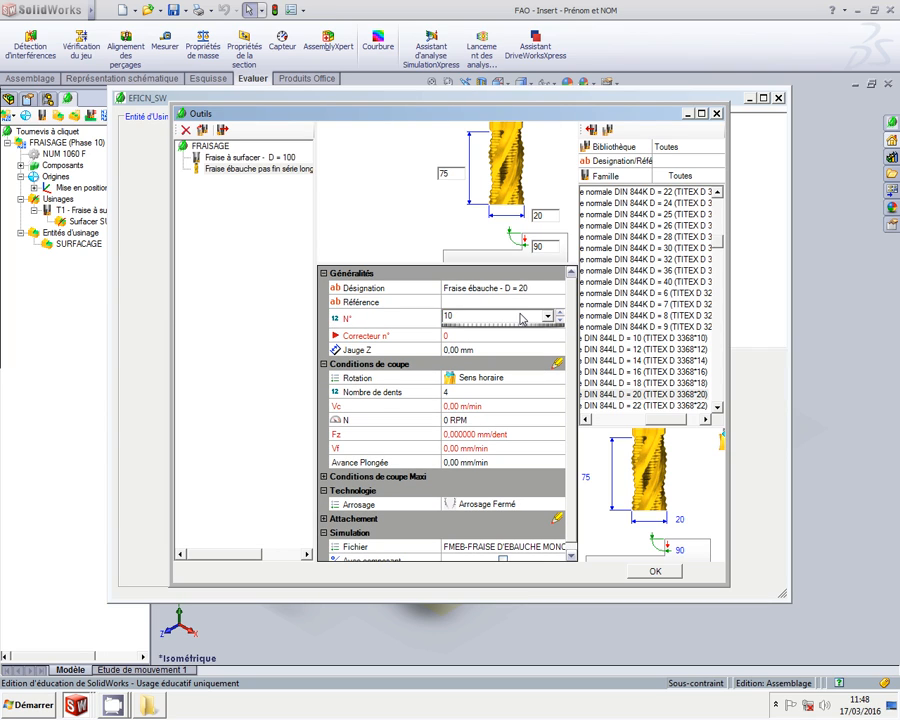
key(Return)
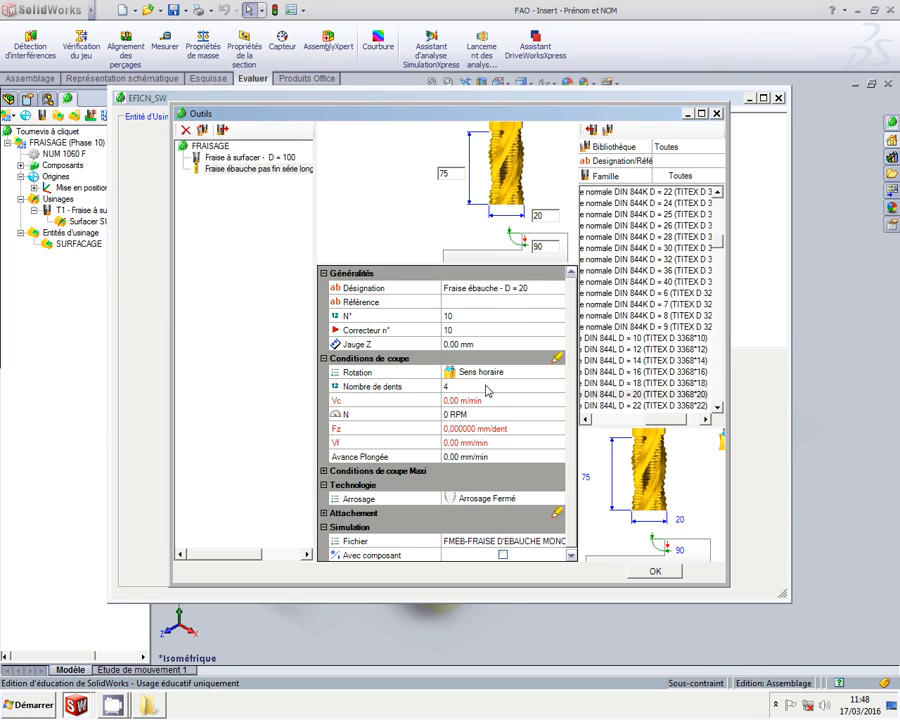
Set 2500 RPM, 250 mm/min feed, 200 mm/min plunge and Arrosages 1 et 2 Ouverts, then confirm
click(488, 415)
text(2500)
key(Return)
click(485, 443)
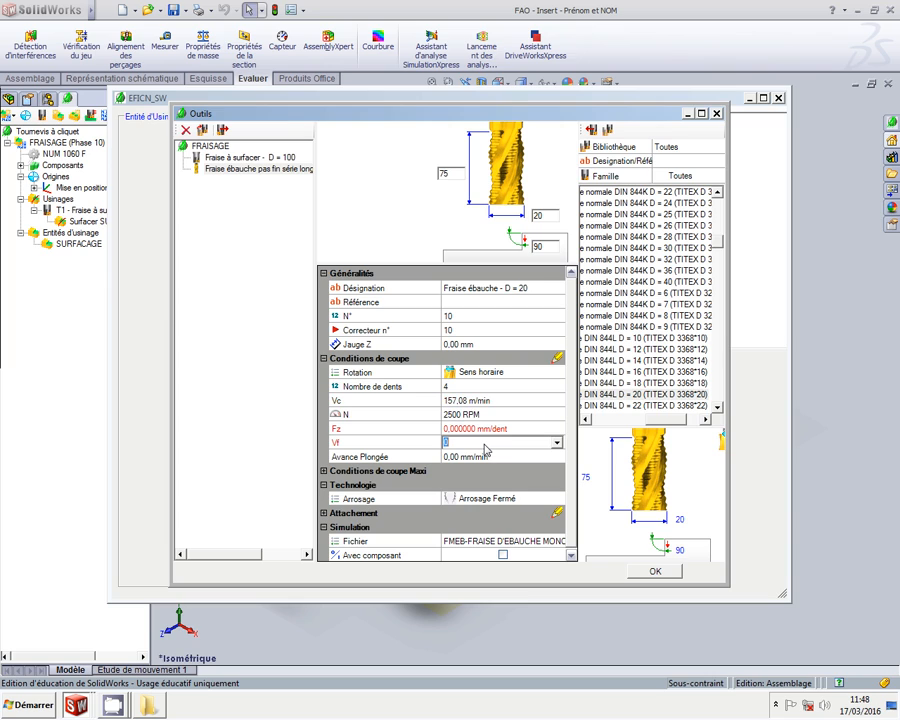
text(250)
click(486, 457)
text(200)
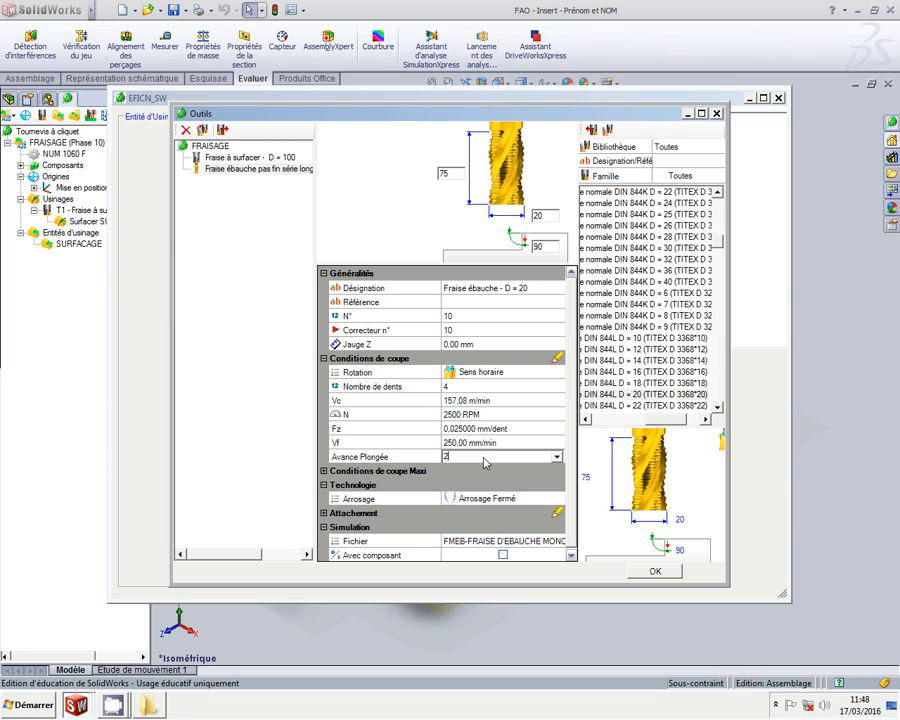
click(497, 500)
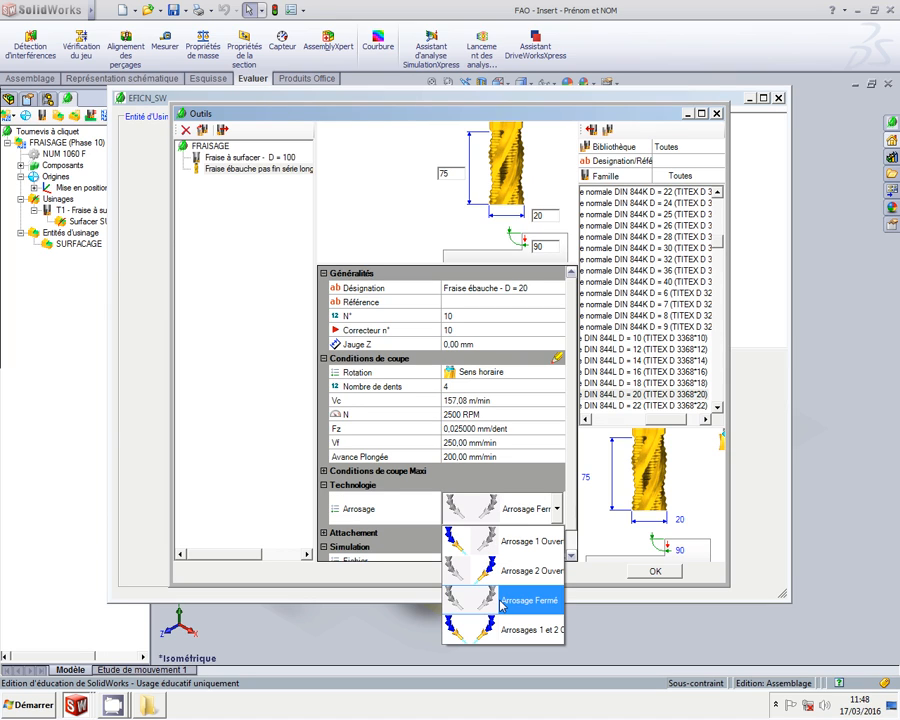
click(506, 630)
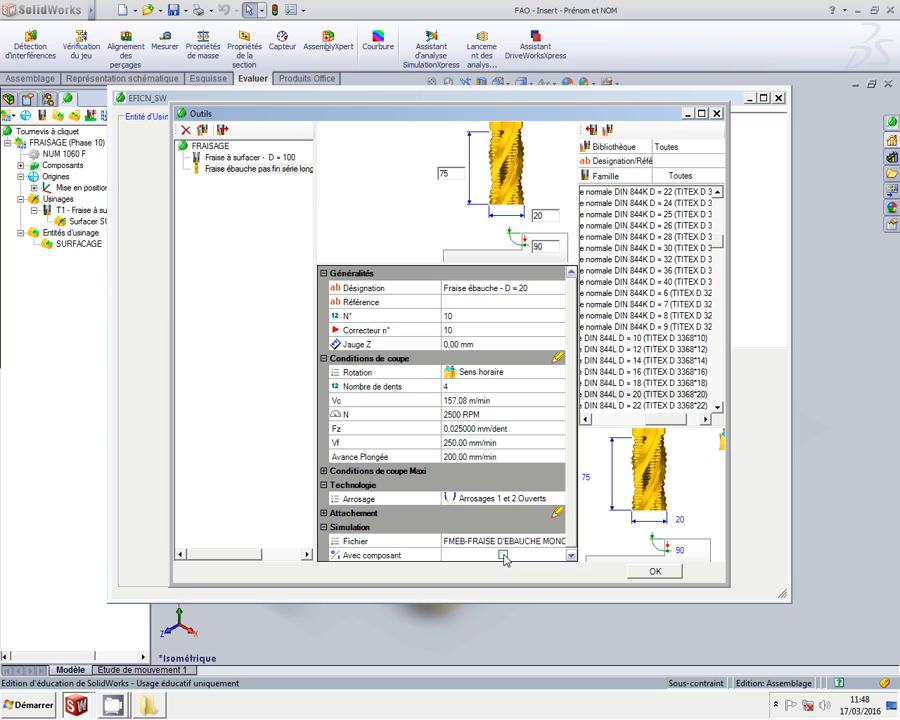
click(651, 572)
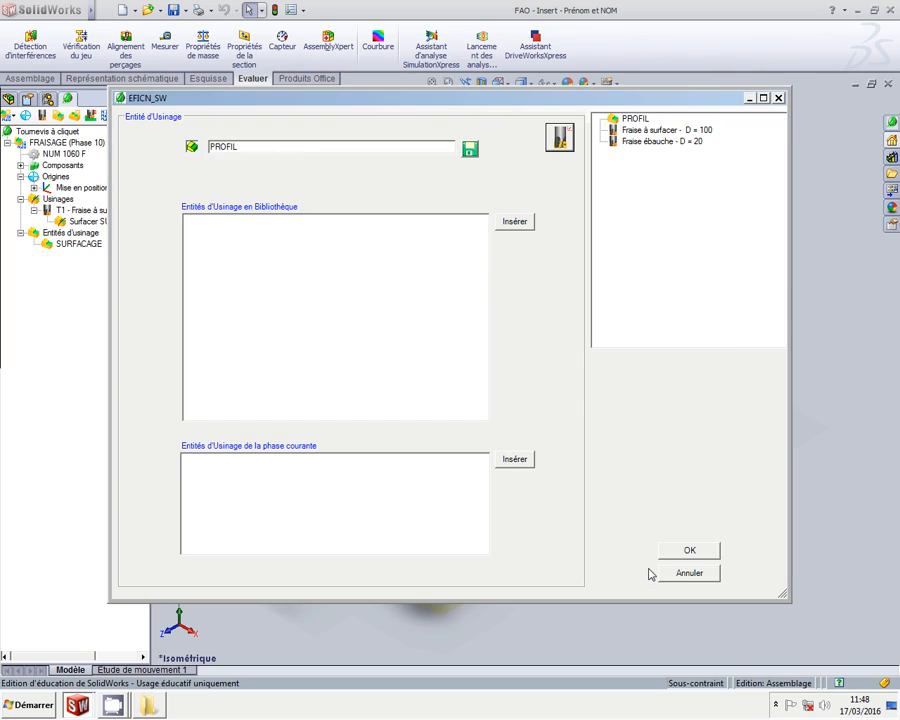
Add a Contourner operation with tangent approach to the Fraise ébauche - D = 20
click(682, 141)
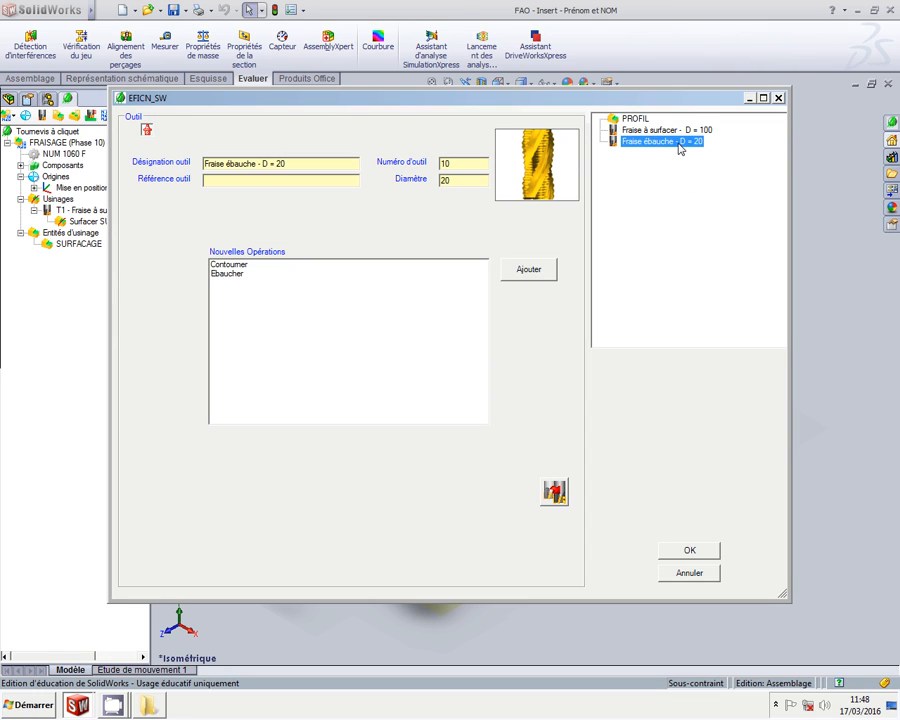
click(267, 266)
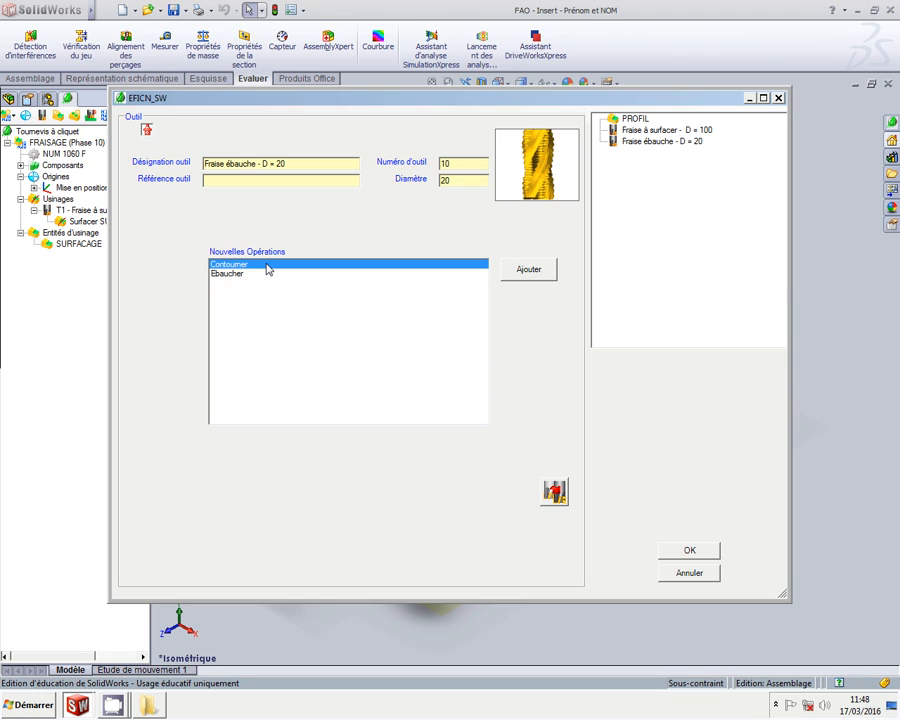
click(545, 272)
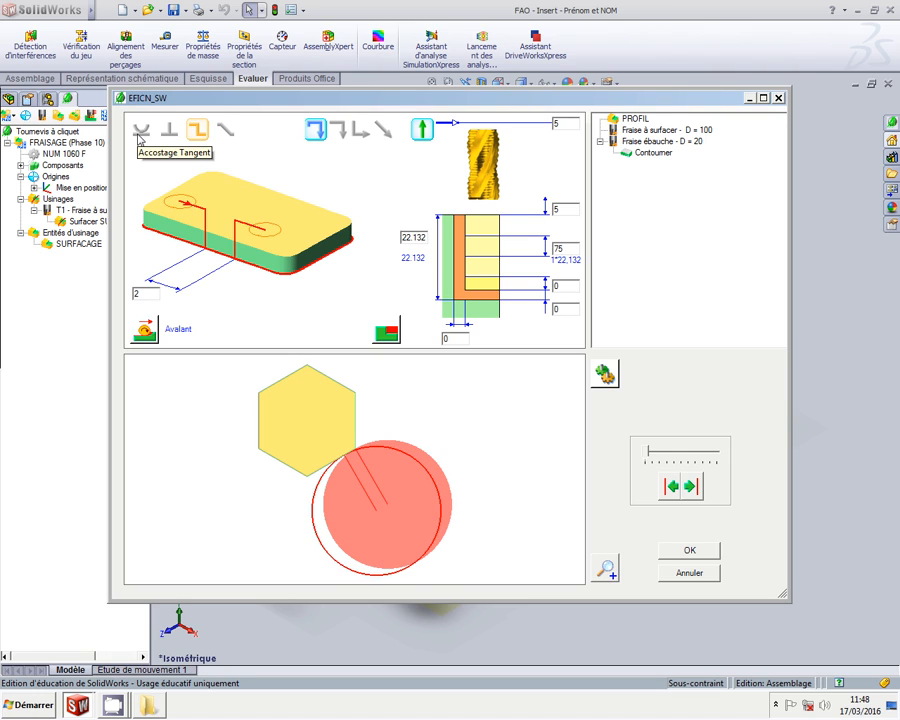
click(141, 131)
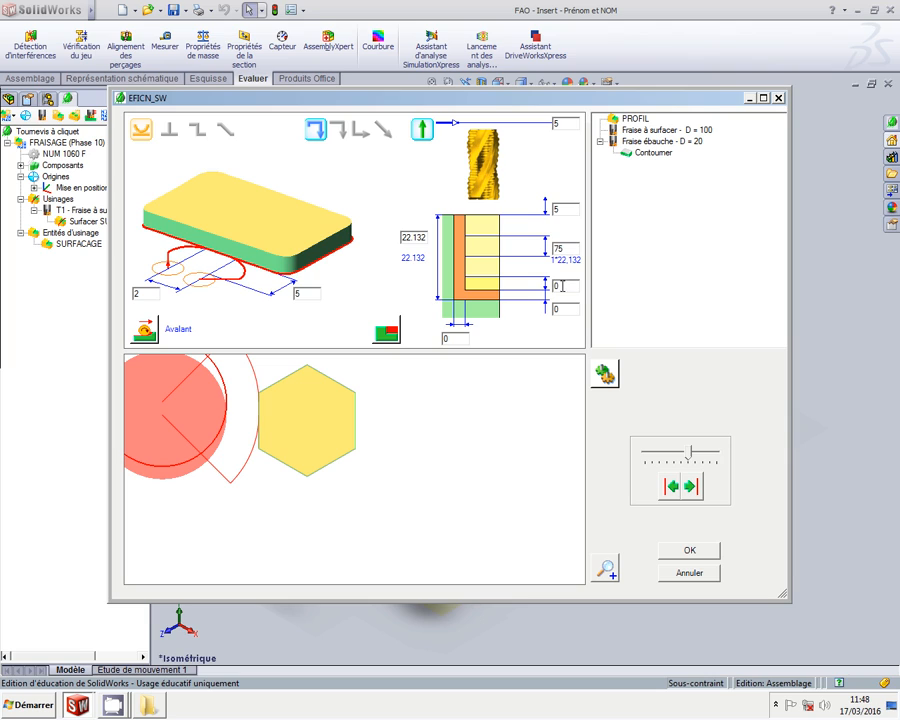
Set pass depth 22.132, bottom allowance 0.5 and lateral allowance 3, then confirm the operation
double_click(573, 248)
text(22.1)
click(575, 310)
key(BackSpace)
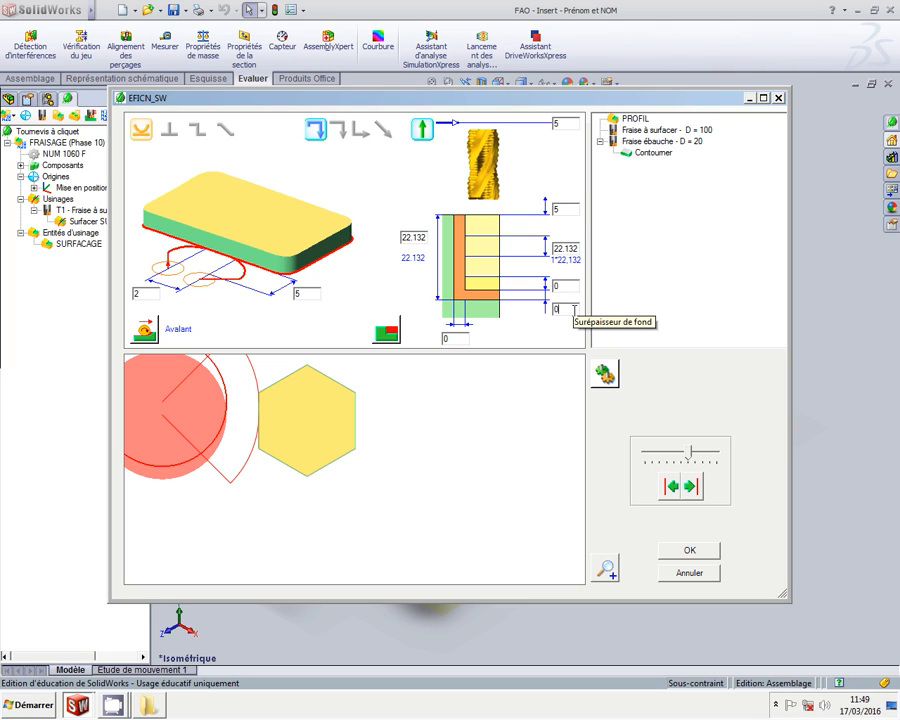
text(0.5)
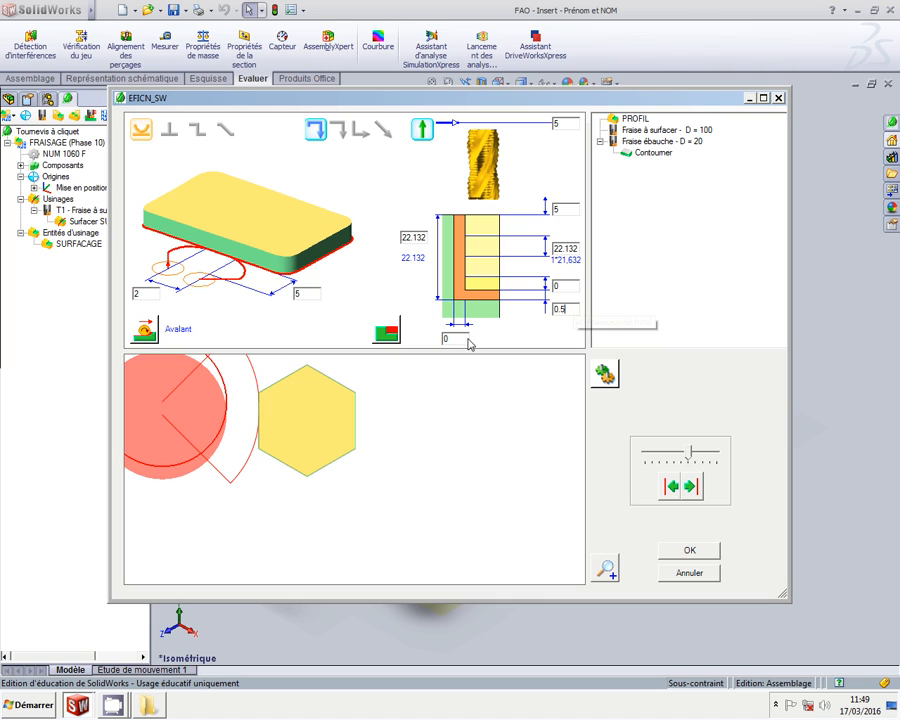
click(444, 340)
text(5)
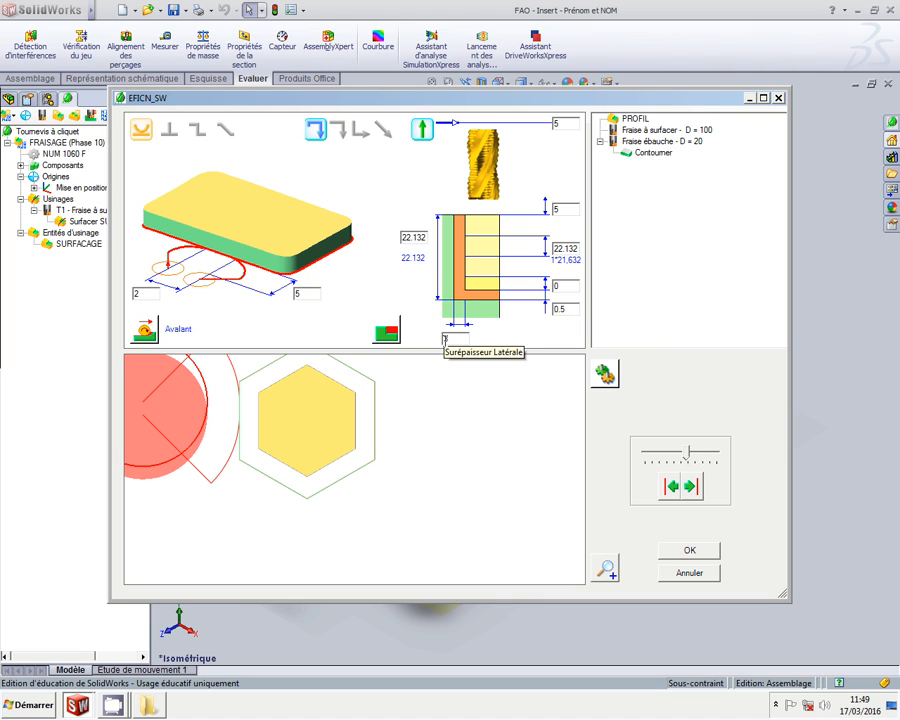
click(652, 152)
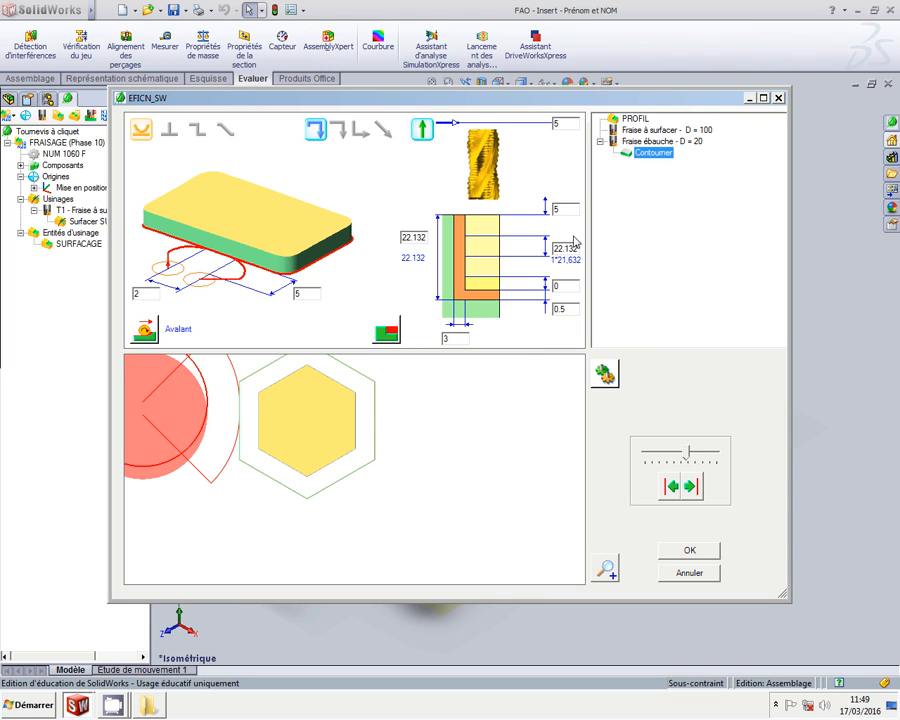
click(557, 248)
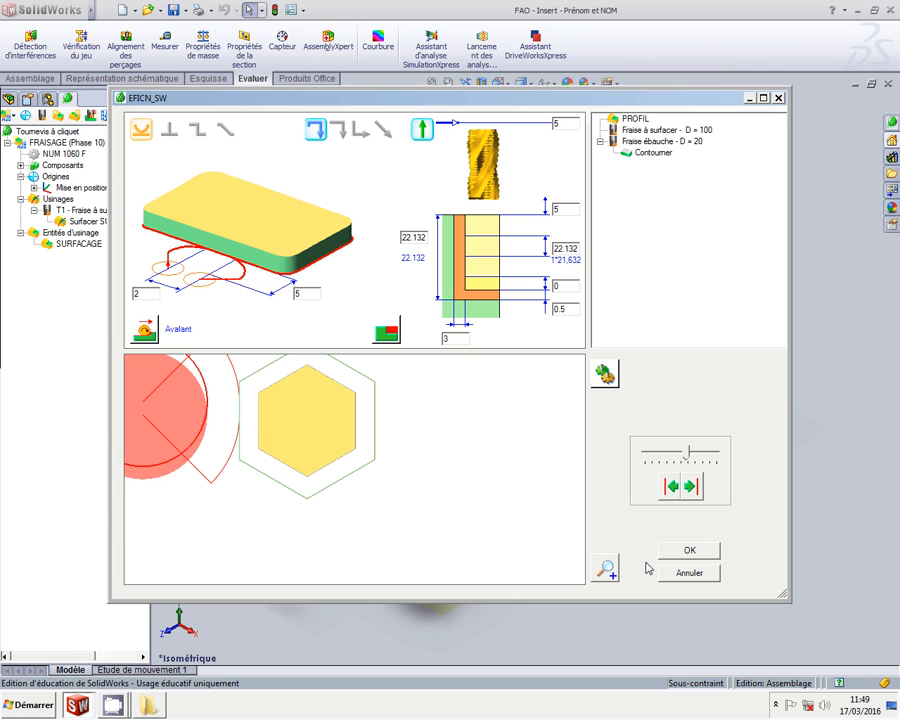
click(709, 550)
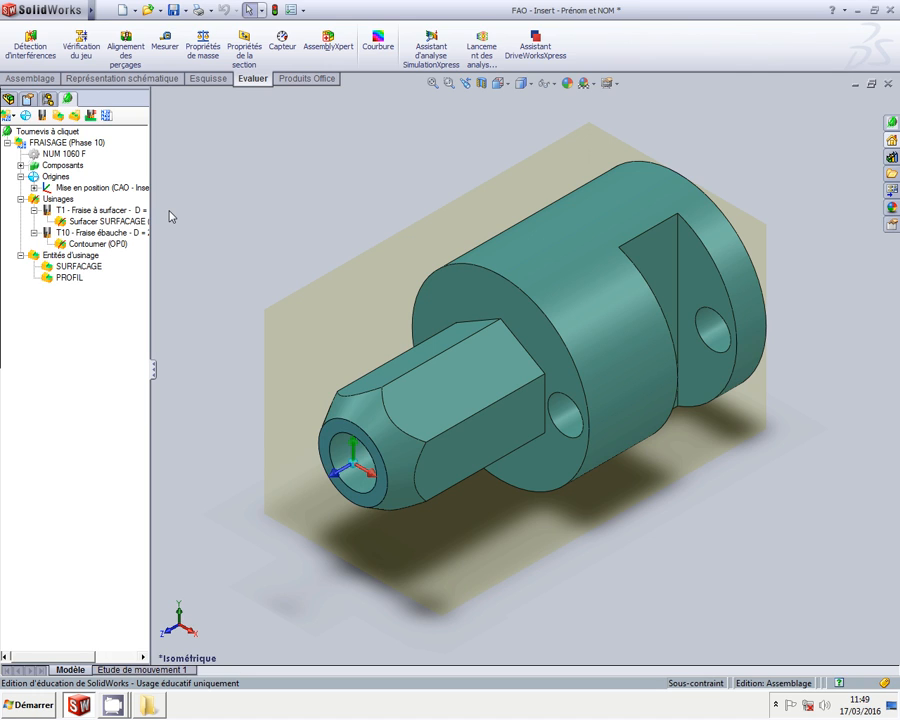
Save the assembly with all components and reopen PROFIL for editing
click(176, 12)
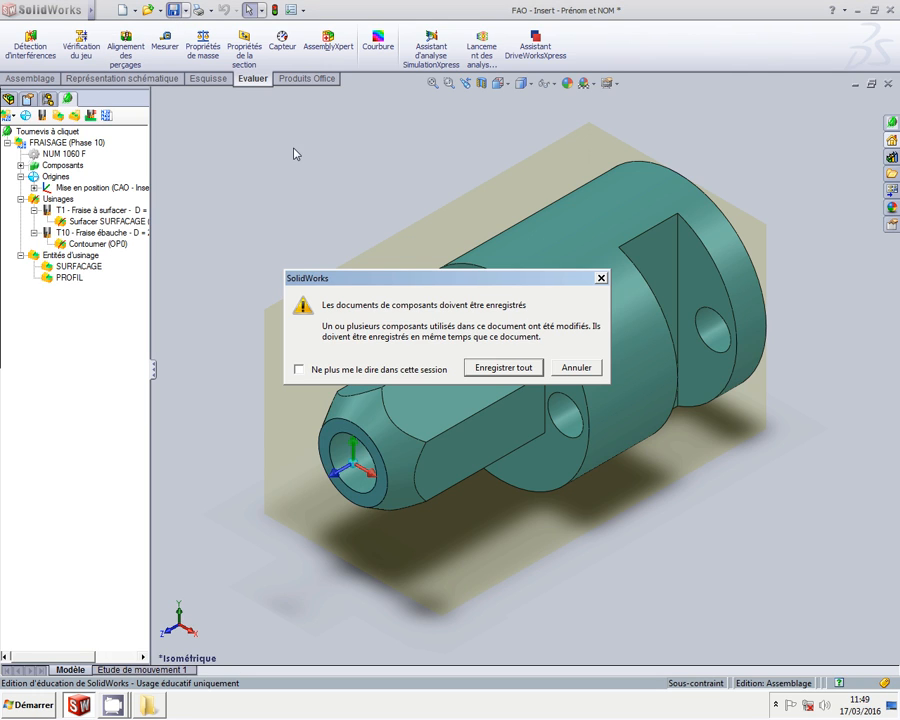
click(494, 371)
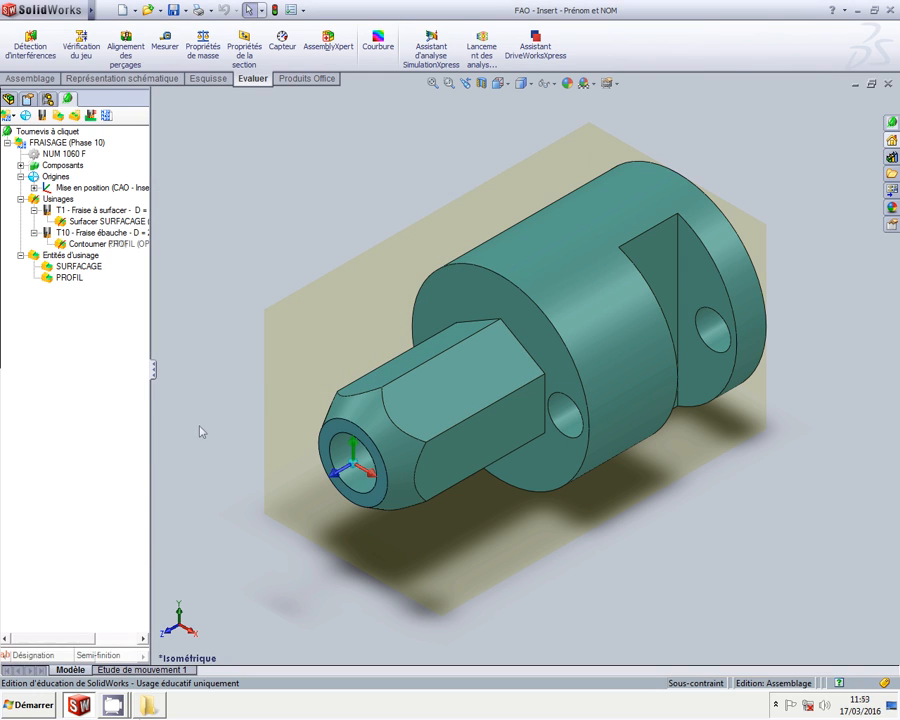
right_click(72, 280)
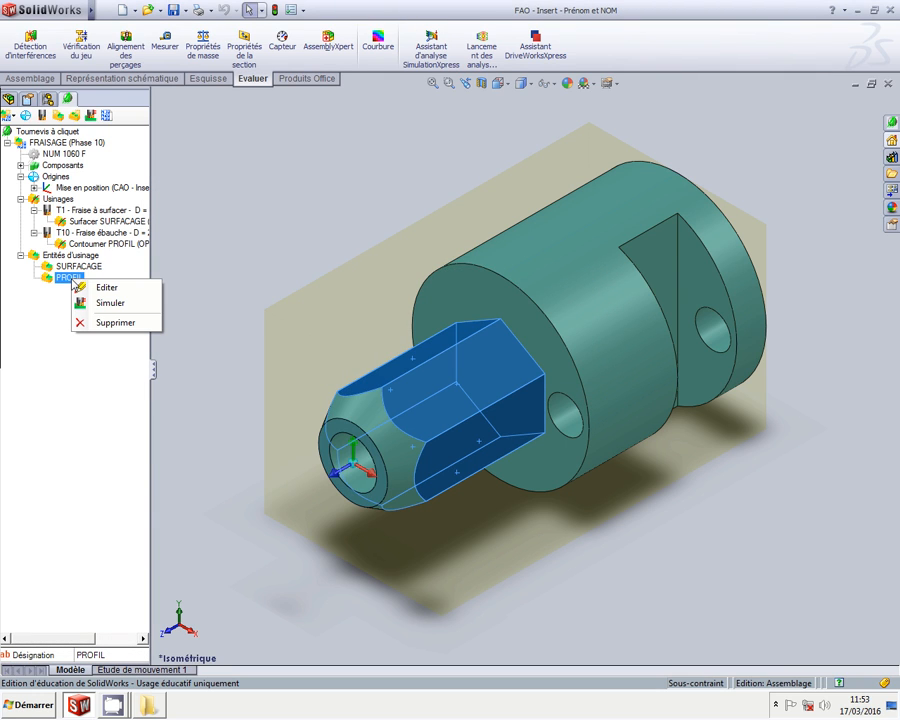
click(130, 290)
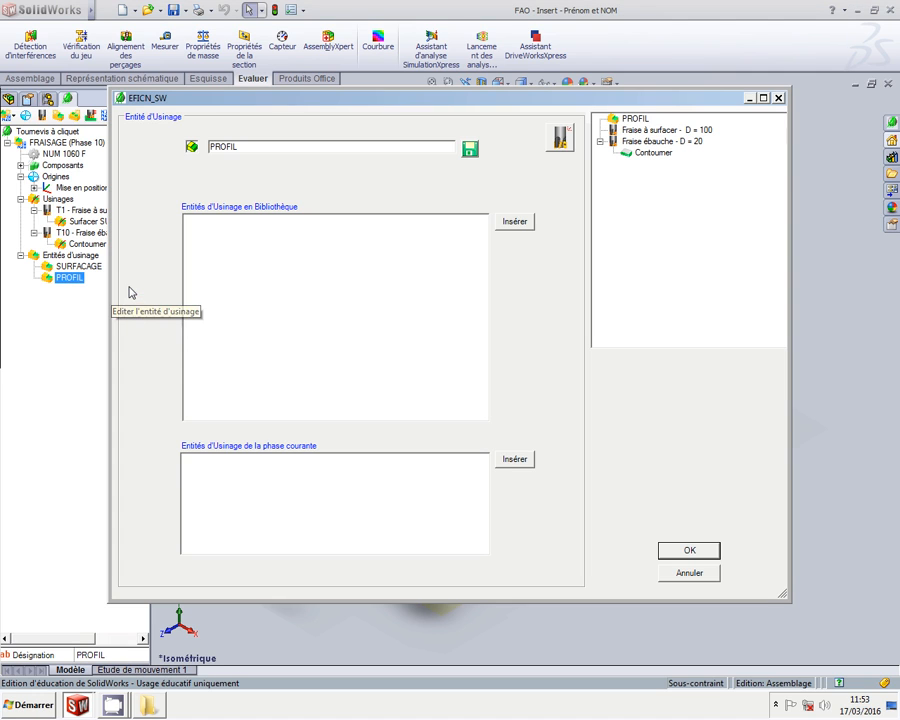
Add a second Contourner operation to the Fraise ébauche - D = 20
click(668, 142)
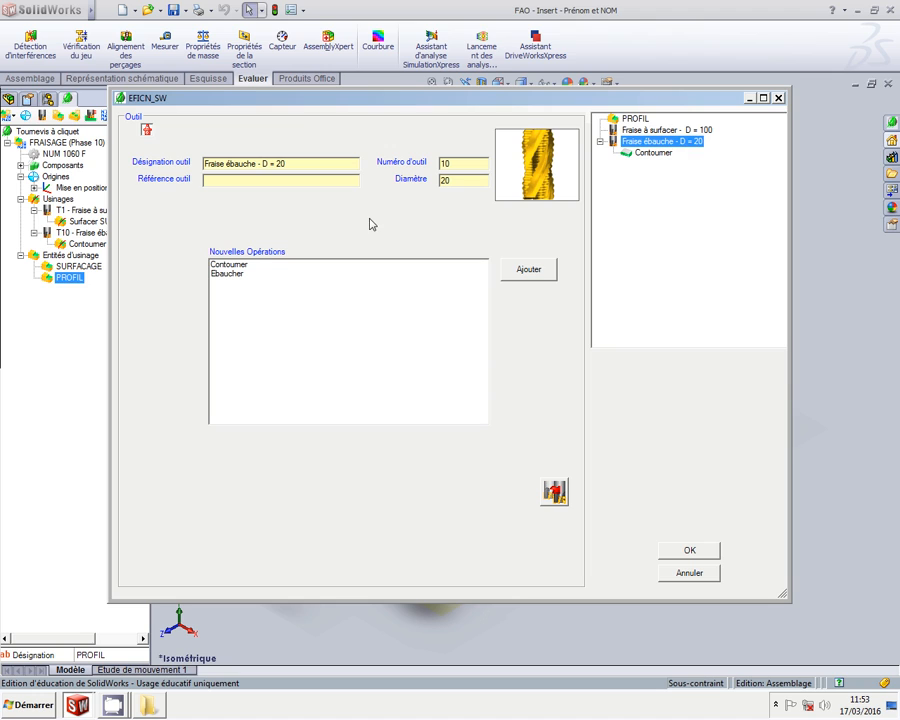
click(244, 267)
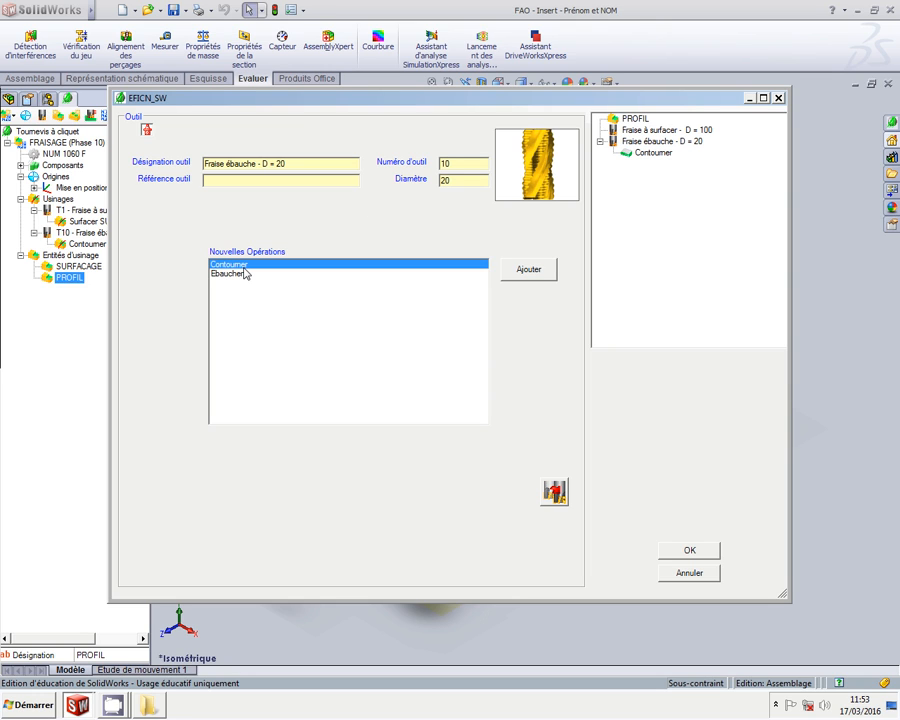
click(552, 268)
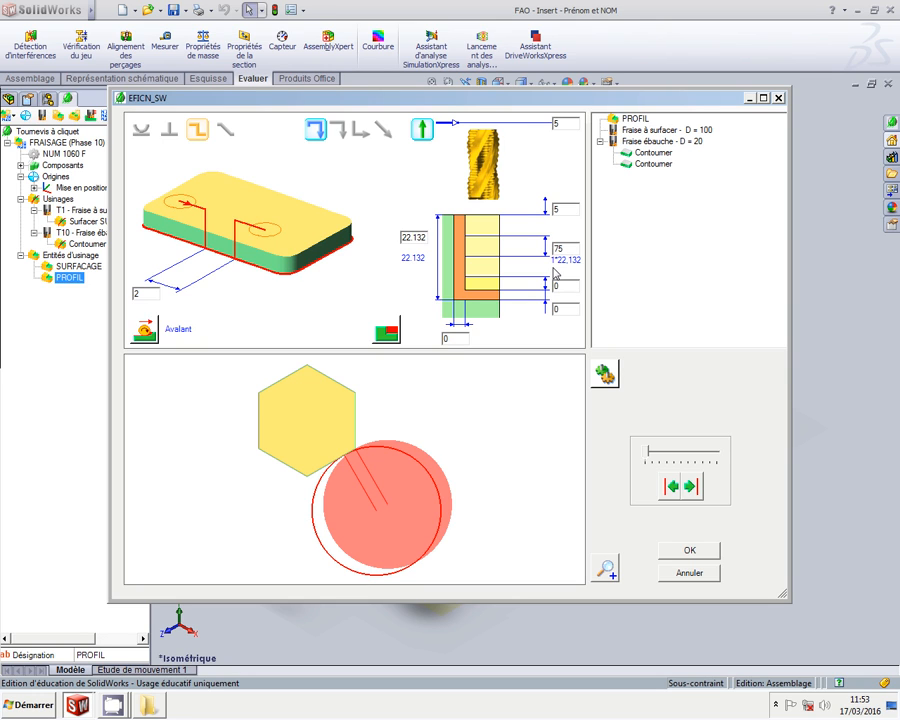
Use a tangent approach with 0.3 lateral and bottom allowances and 22.13 pass depth
click(143, 132)
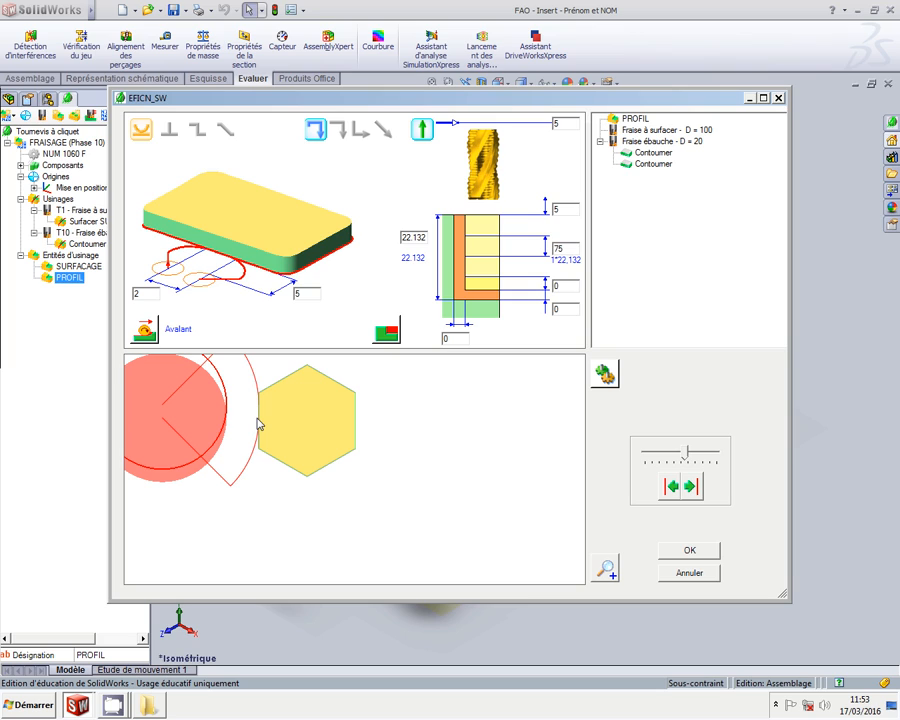
click(464, 340)
key(BackSpace)
text(0.3)
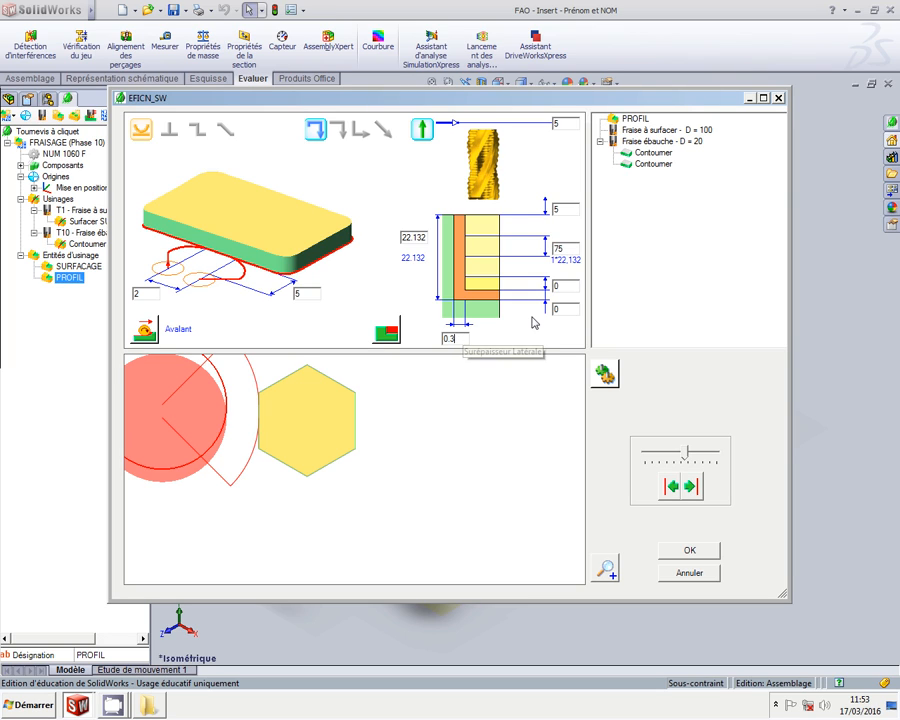
click(565, 309)
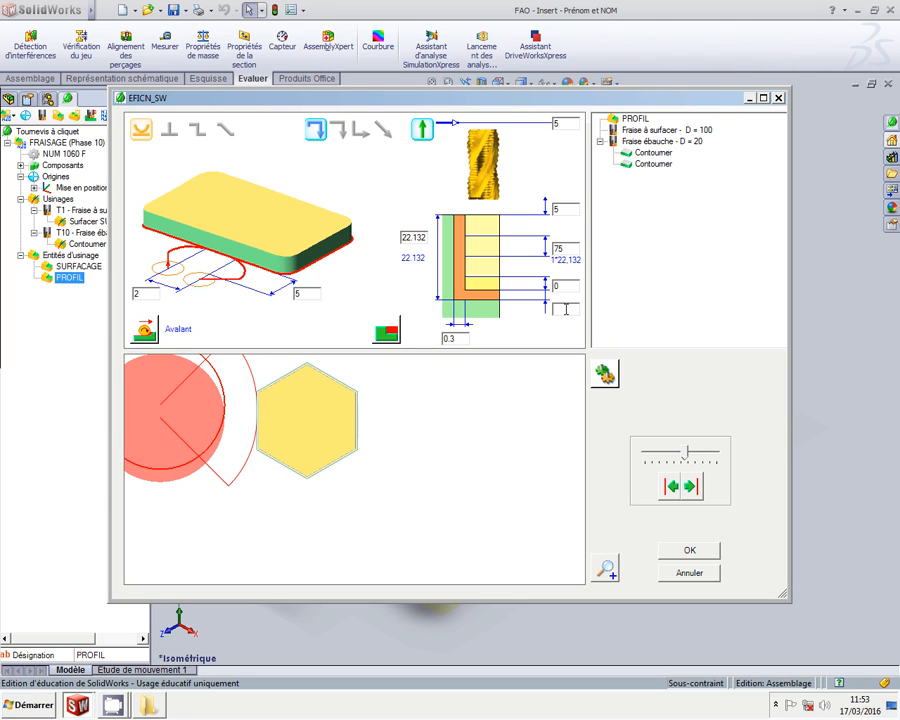
text(.3)
drag(571, 249, 542, 247)
text(22.132)
Rename the two Contourner operations Ebauche and Semi-finition and apply the changes
right_click(658, 154)
click(703, 165)
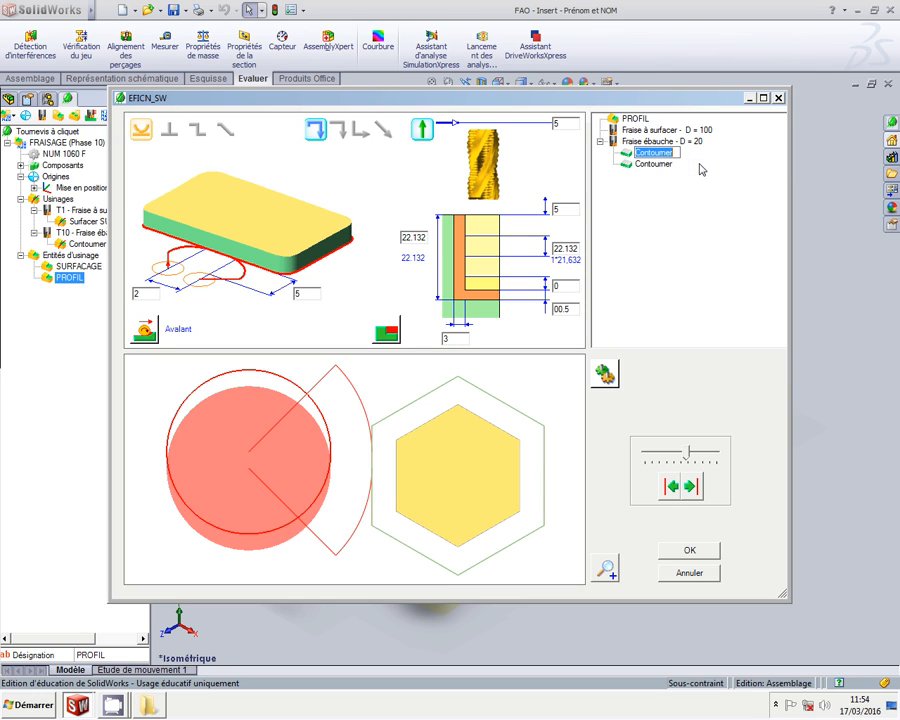
text(Ebauche)
key(Return)
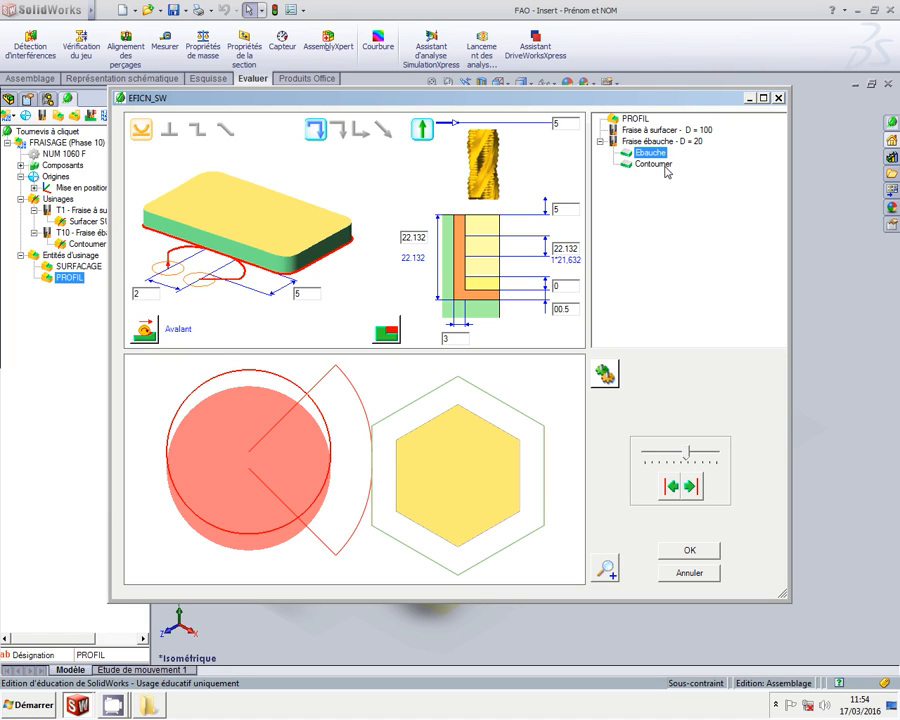
right_click(667, 166)
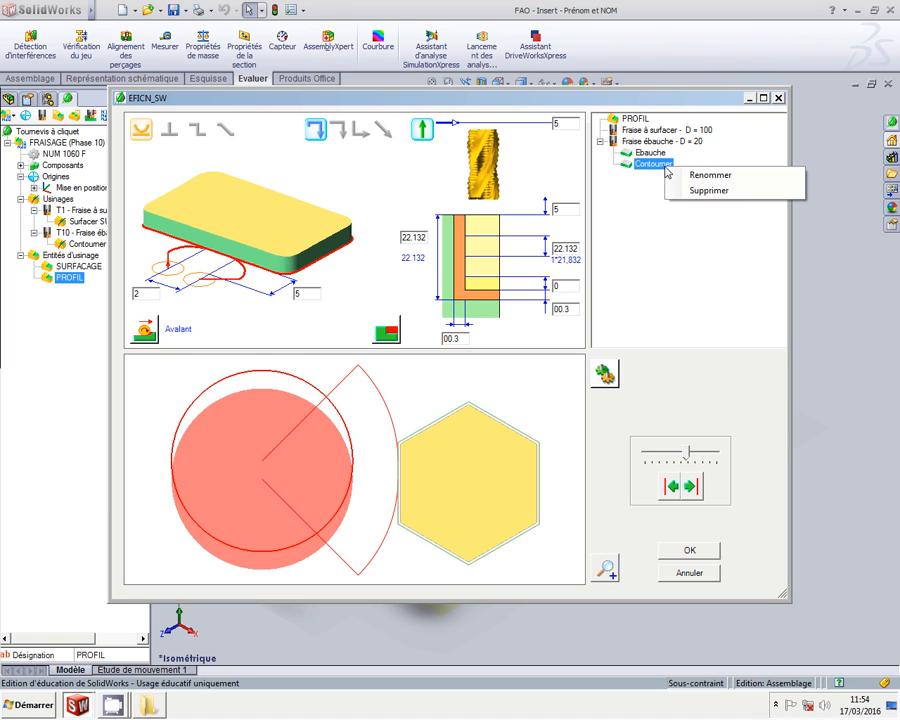
click(740, 179)
text(S)
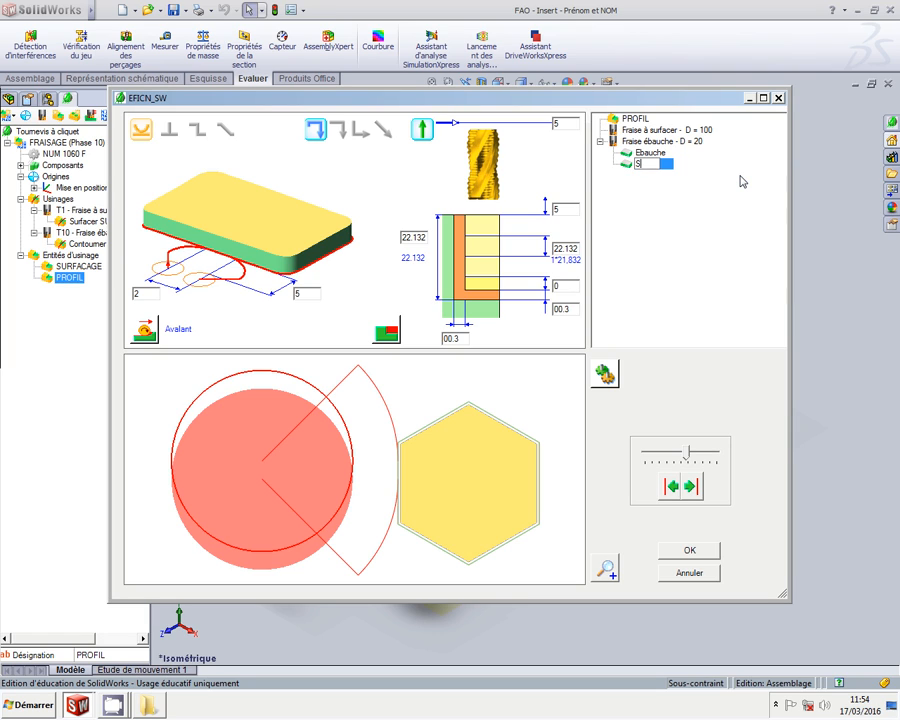
text(emi-finition)
key(Return)
click(672, 551)
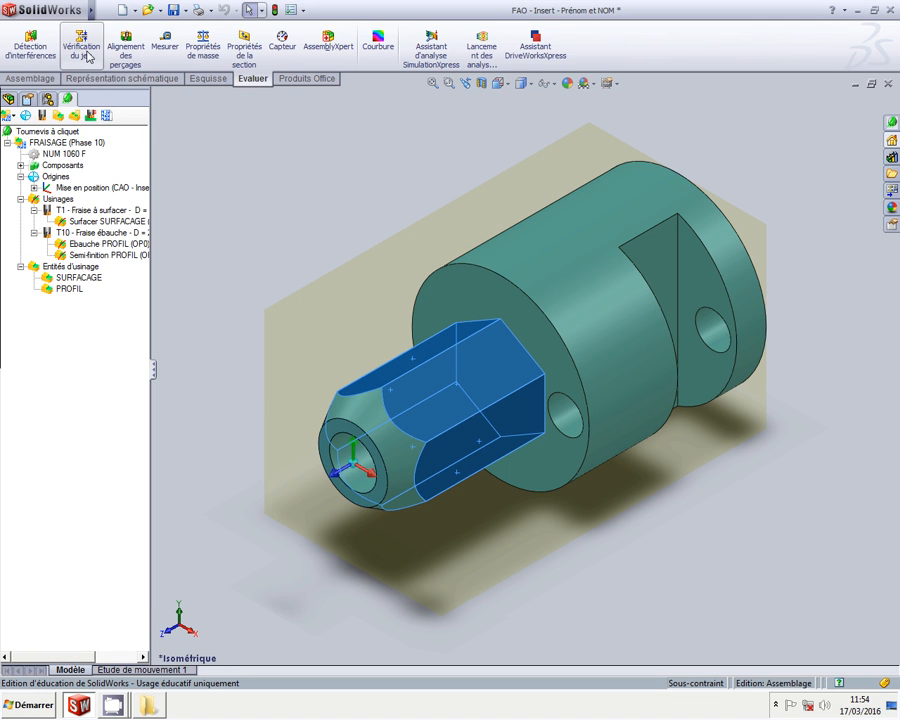
Save the document and reopen the PROFIL machining feature for editing
click(173, 11)
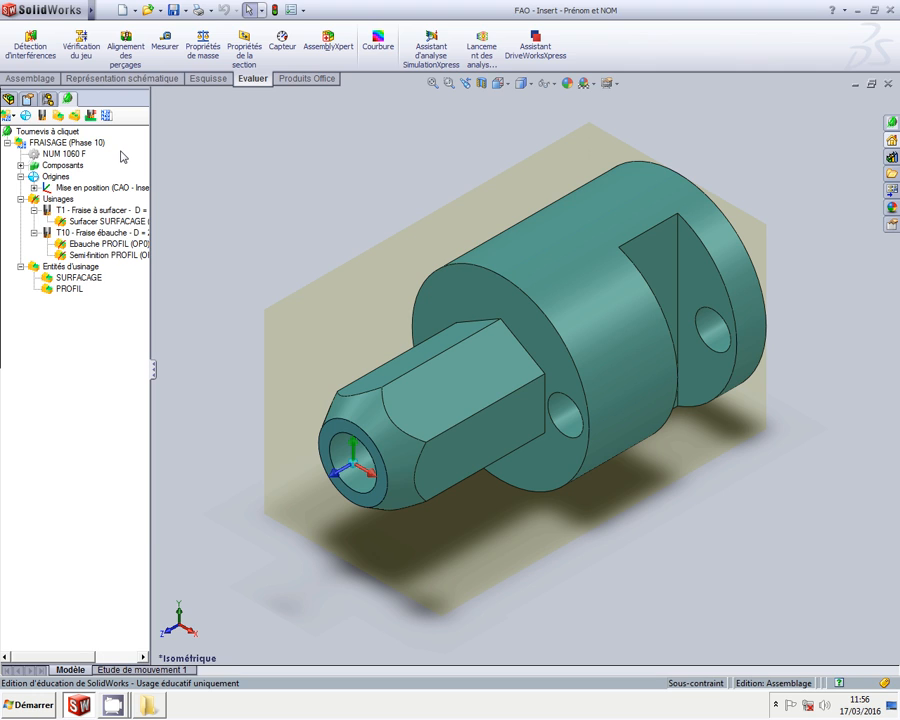
click(72, 290)
right_click(75, 293)
click(127, 301)
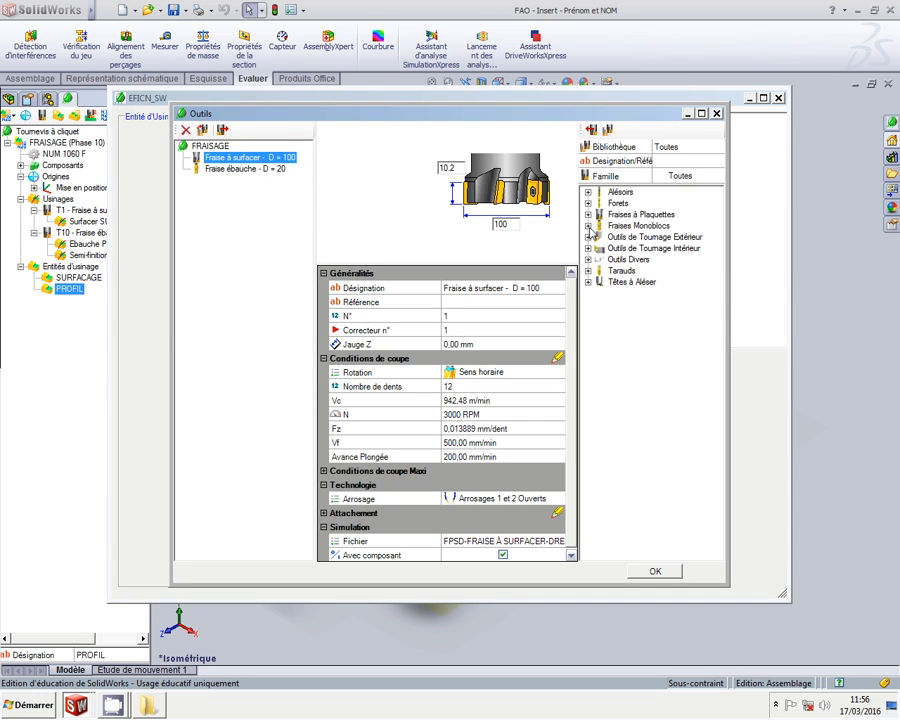
Add the TITEX D = 20 two-flute monobloc cutter from the library to the phase
click(590, 226)
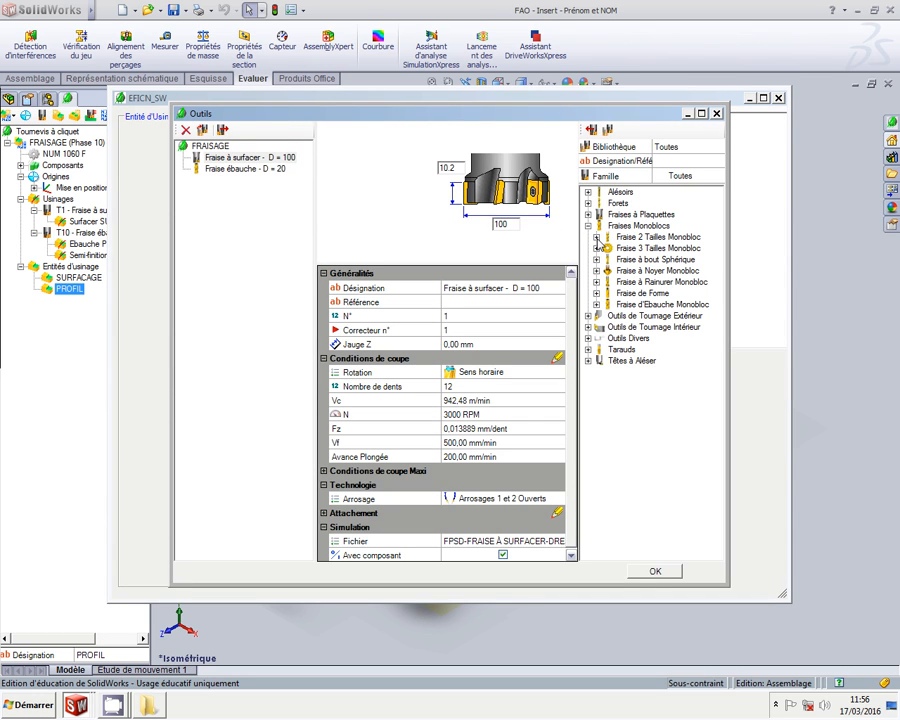
click(597, 238)
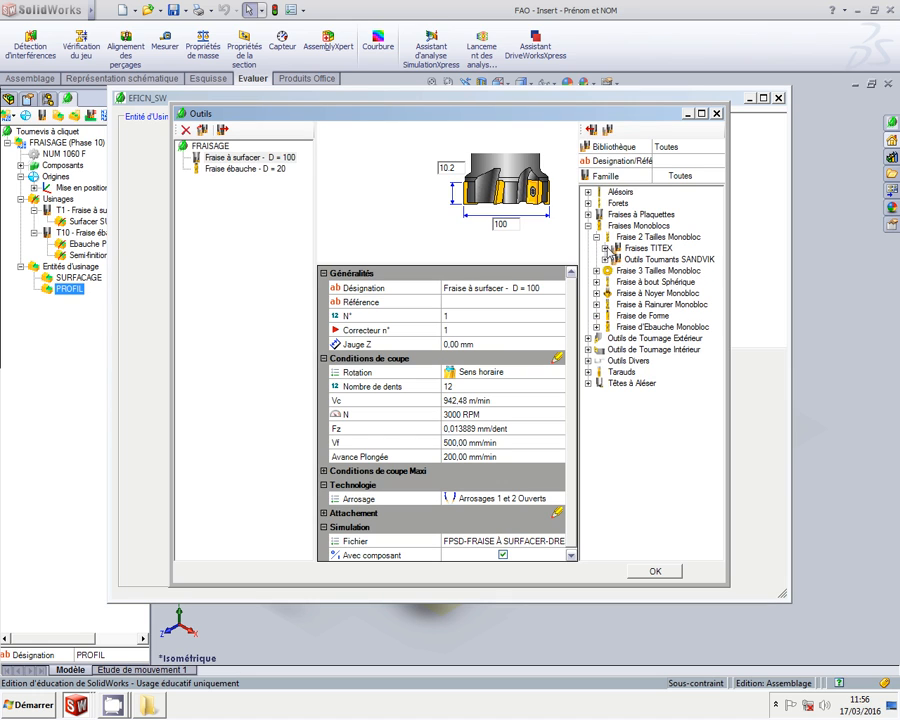
click(605, 247)
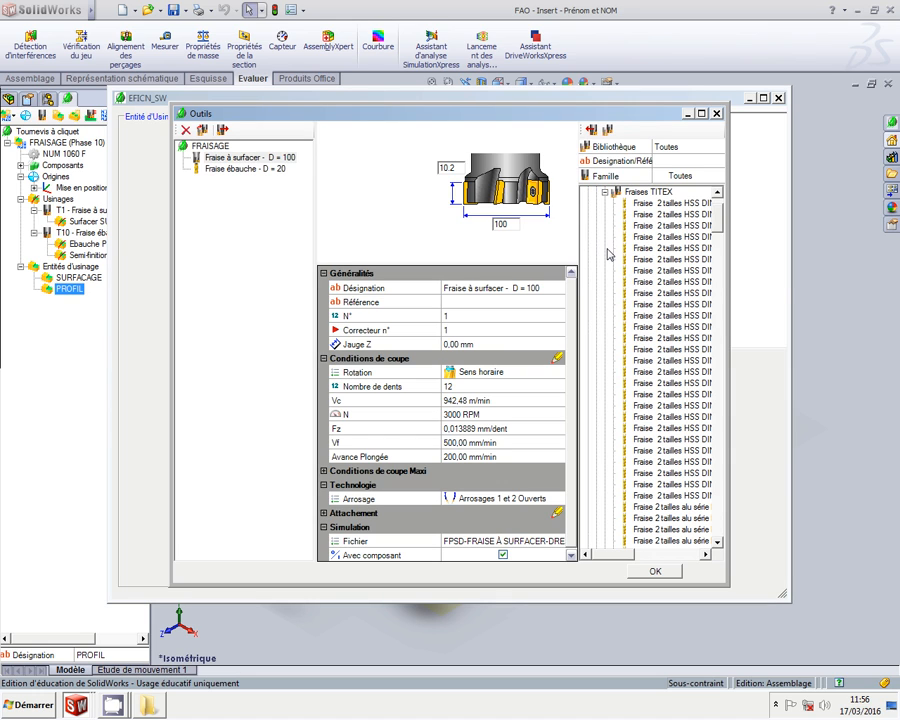
click(654, 320)
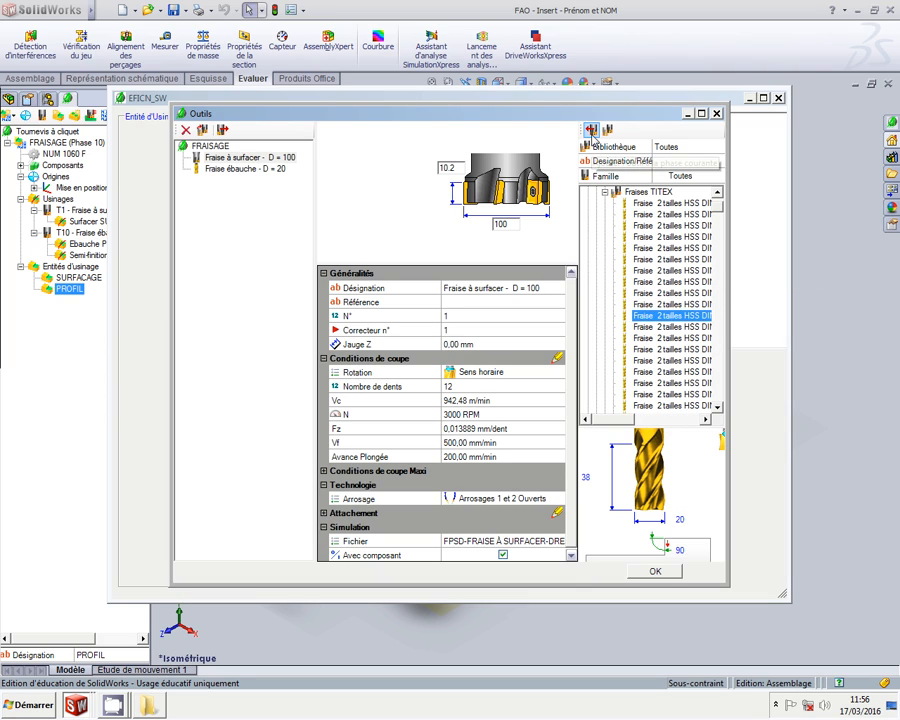
click(591, 130)
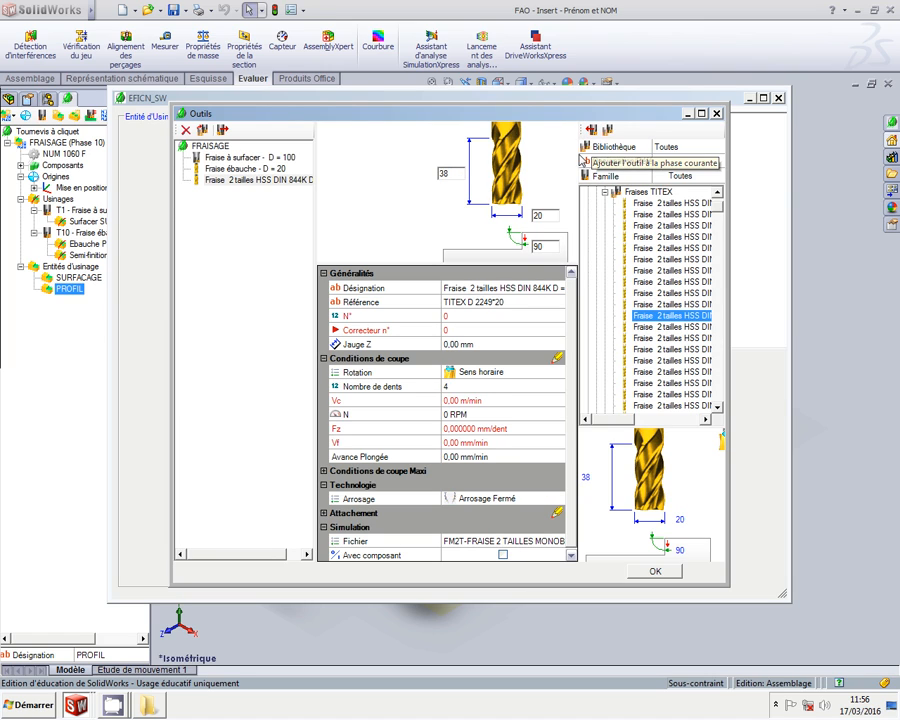
Shorten the designation to 'Fraise - D = 20', clear the reference, and set tool number 11
click(472, 288)
click(463, 288)
key(Delete)
key(Delete)
key(Delete)
key(Delete)
key(Delete)
key(Delete)
key(Delete)
key(Delete)
key(Delete)
key(Delete)
key(Delete)
key(Delete)
key(Delete)
key(Delete)
key(Delete)
key(Delete)
key(Delete)
key(Delete)
key(Delete)
key(Delete)
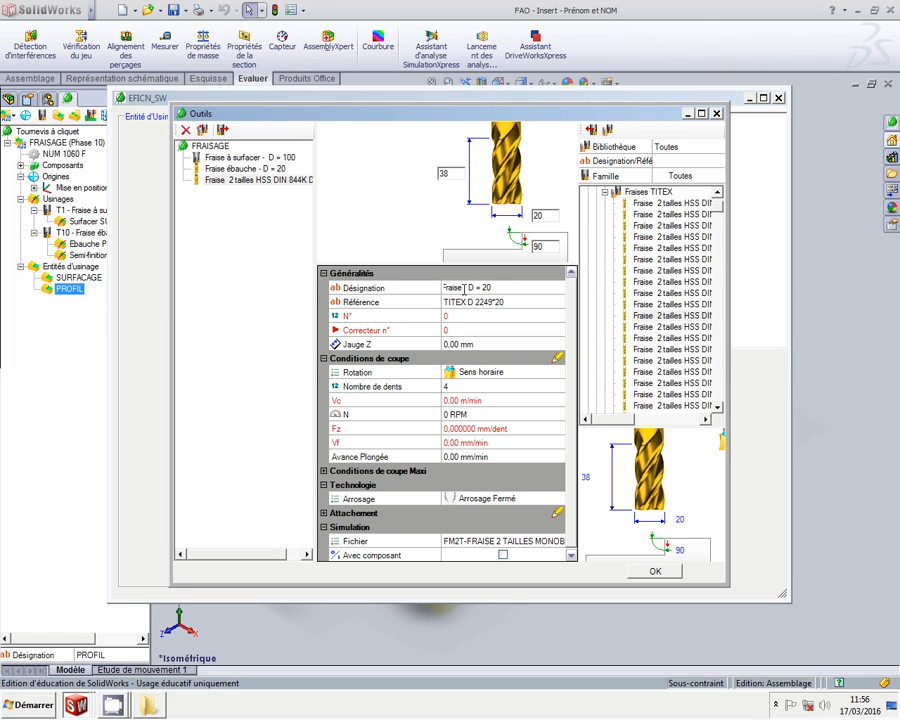
text(-)
click(466, 302)
key(Delete)
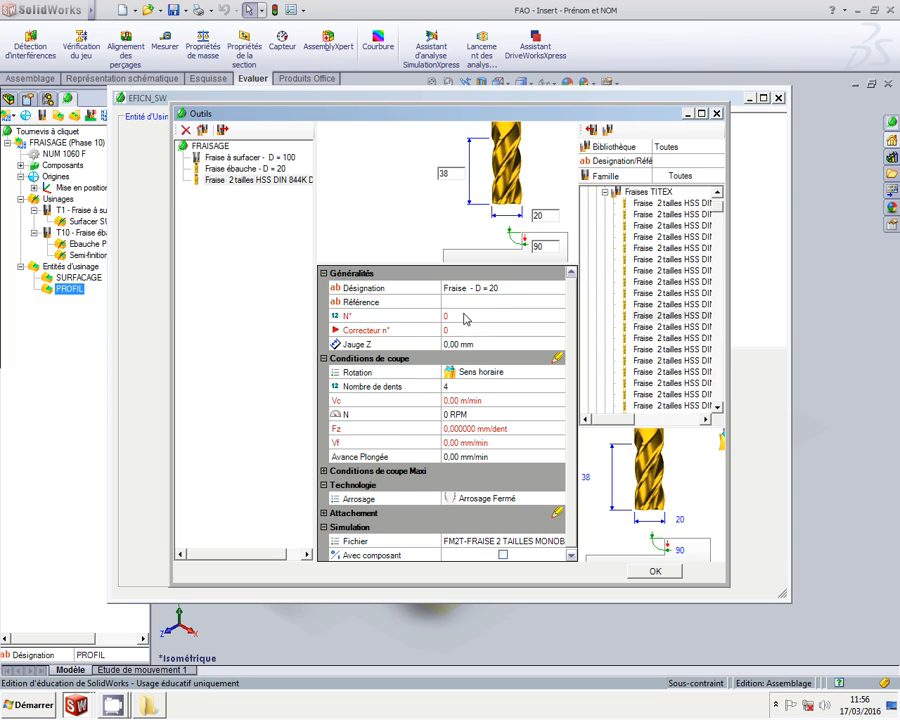
click(464, 316)
text(11)
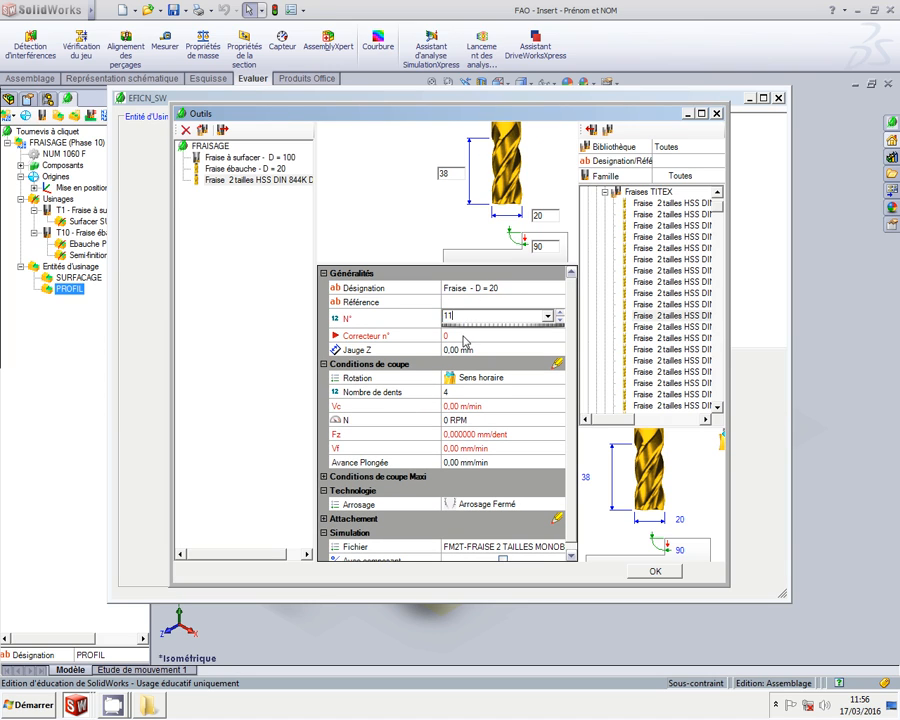
Set 4000 RPM, 300 mm/min feed, 150 mm/min plunge and Arrosages 1 et 2 Ouverts, then confirm
click(466, 349)
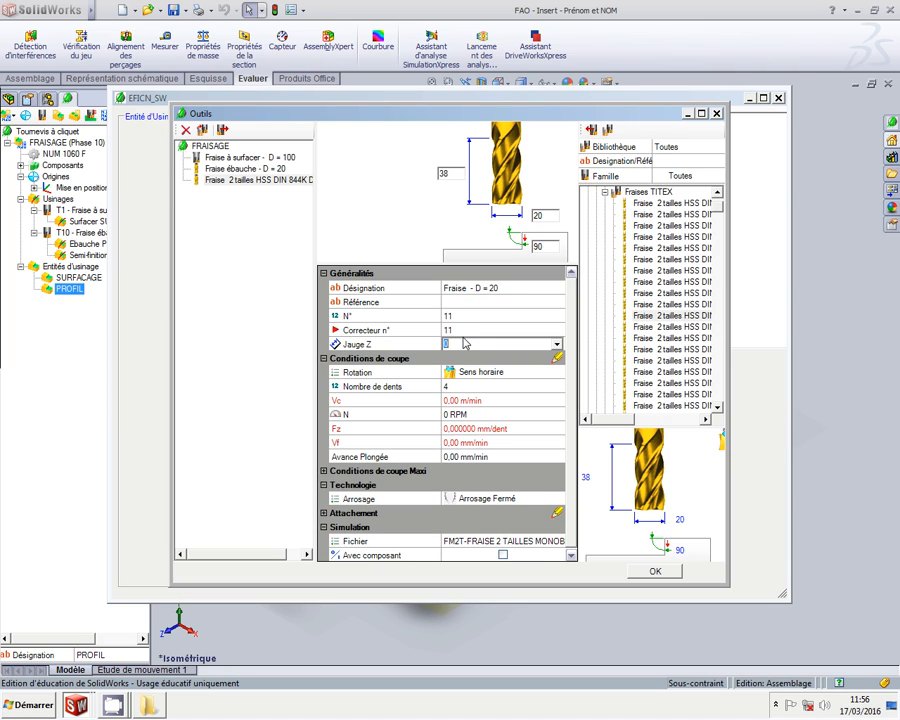
click(464, 390)
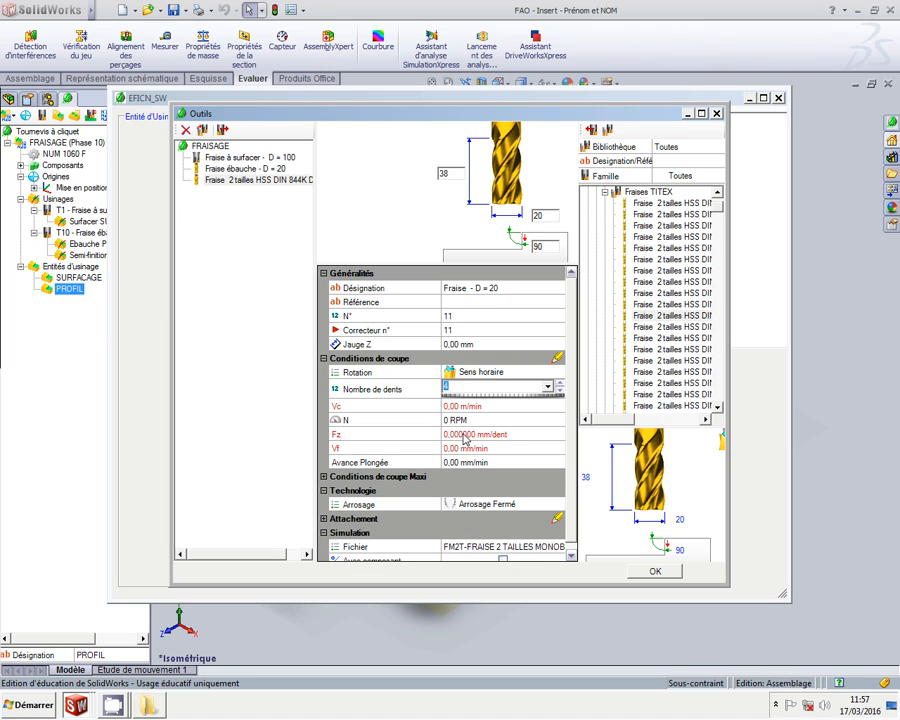
click(464, 421)
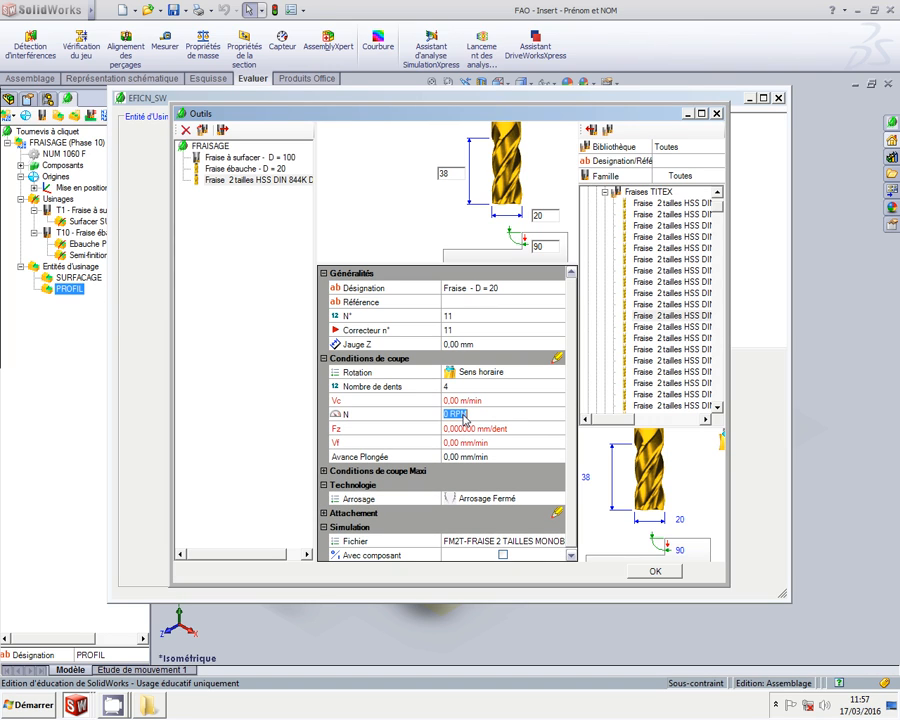
text(4000)
click(462, 443)
text(300)
click(473, 458)
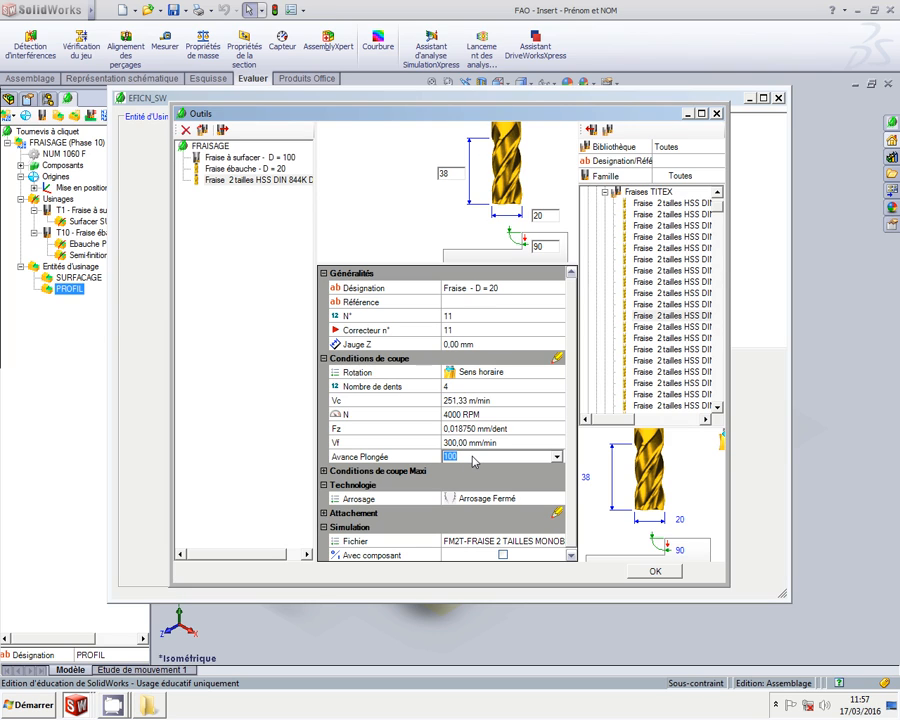
text(150)
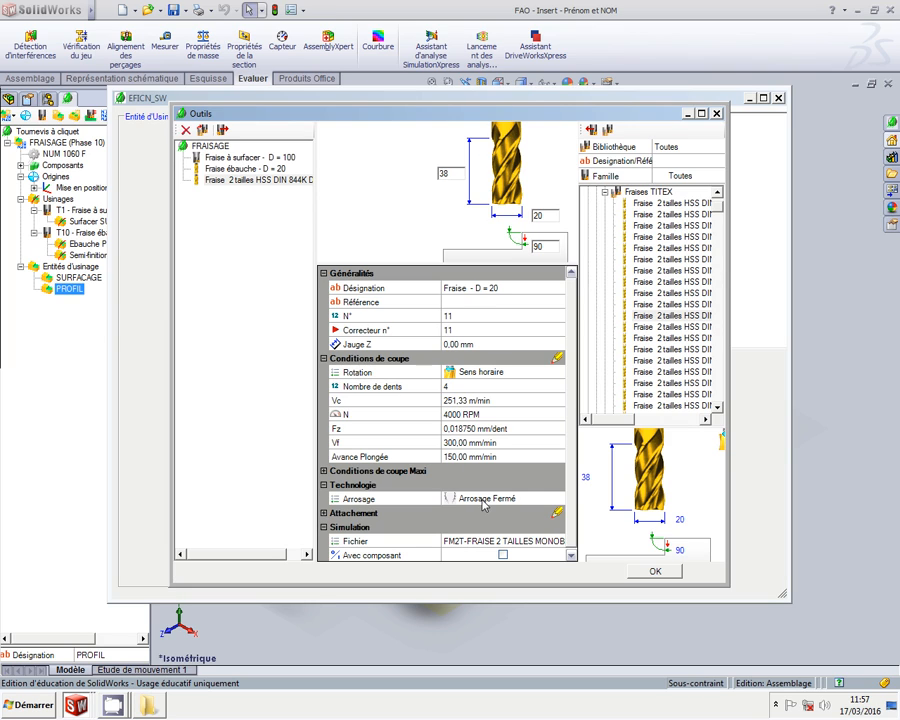
click(483, 500)
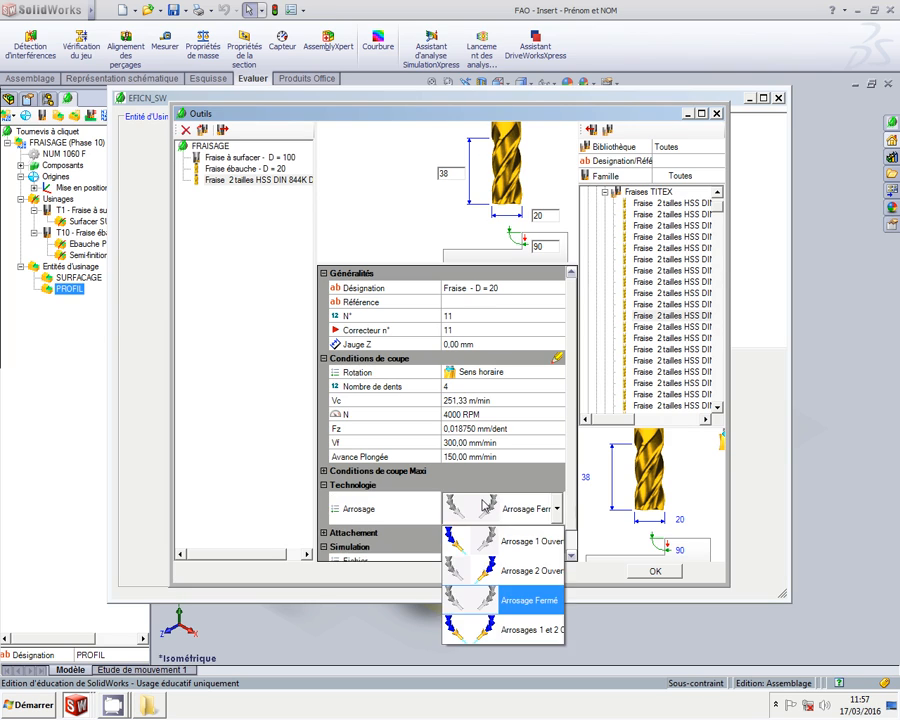
click(507, 628)
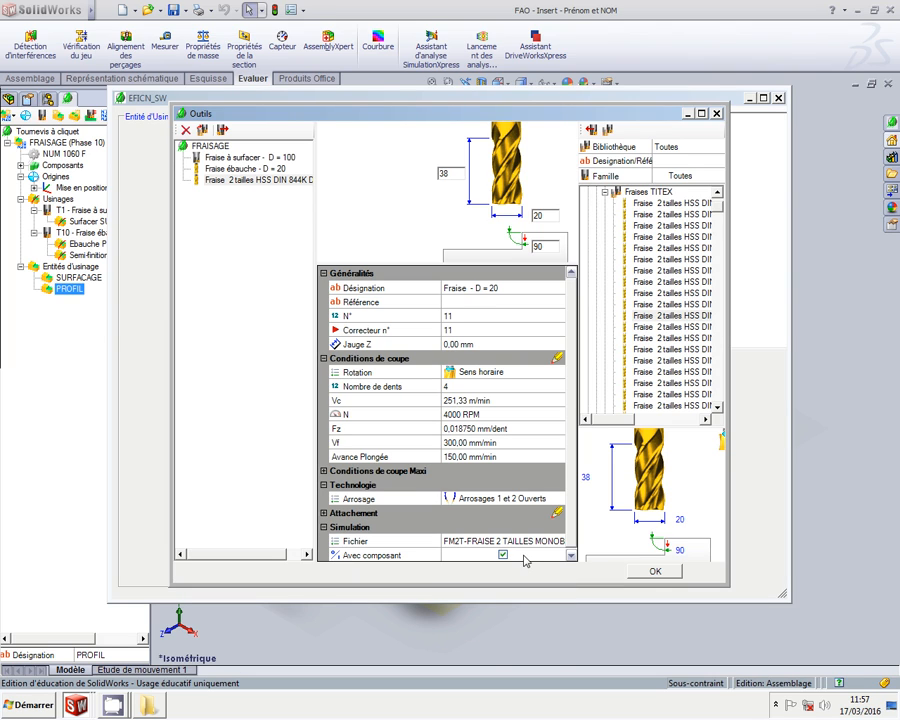
click(637, 573)
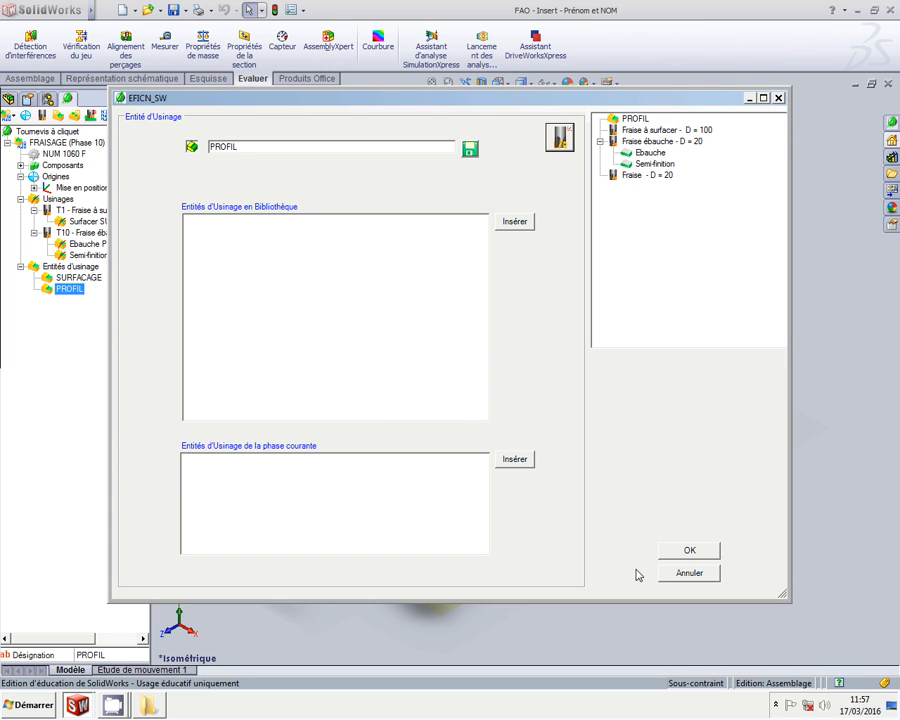
Add a tangent-approach Contourner operation to Fraise - D = 20 with 22.132 depth
click(650, 177)
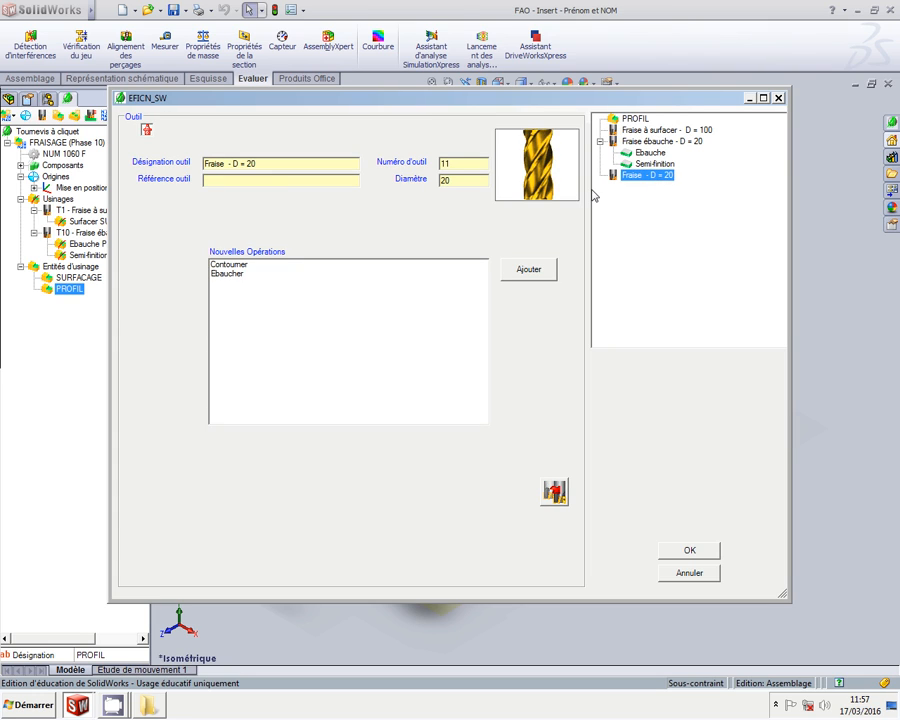
click(265, 265)
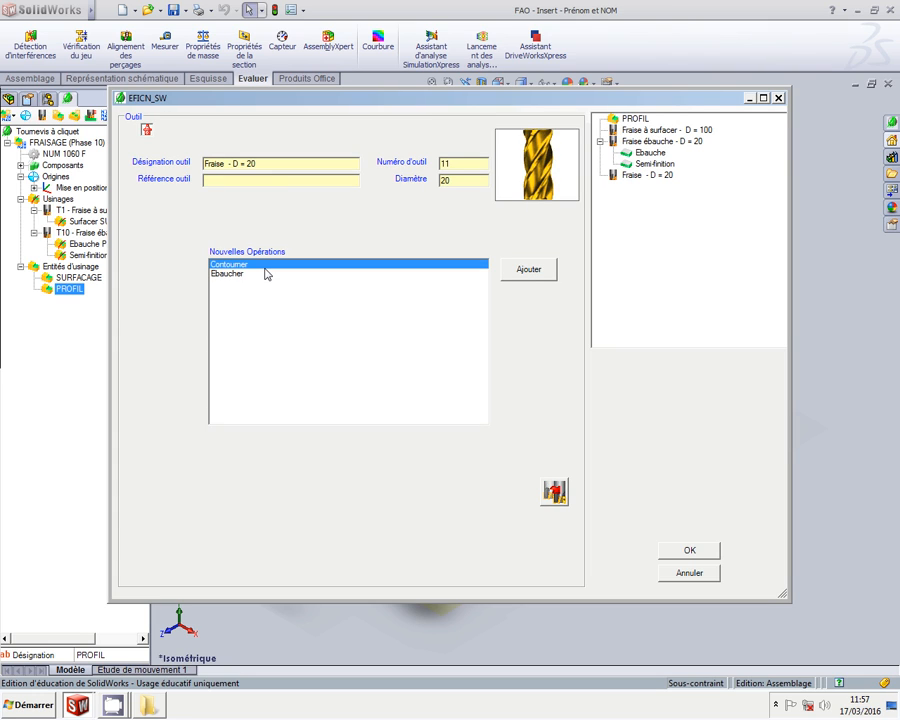
click(543, 272)
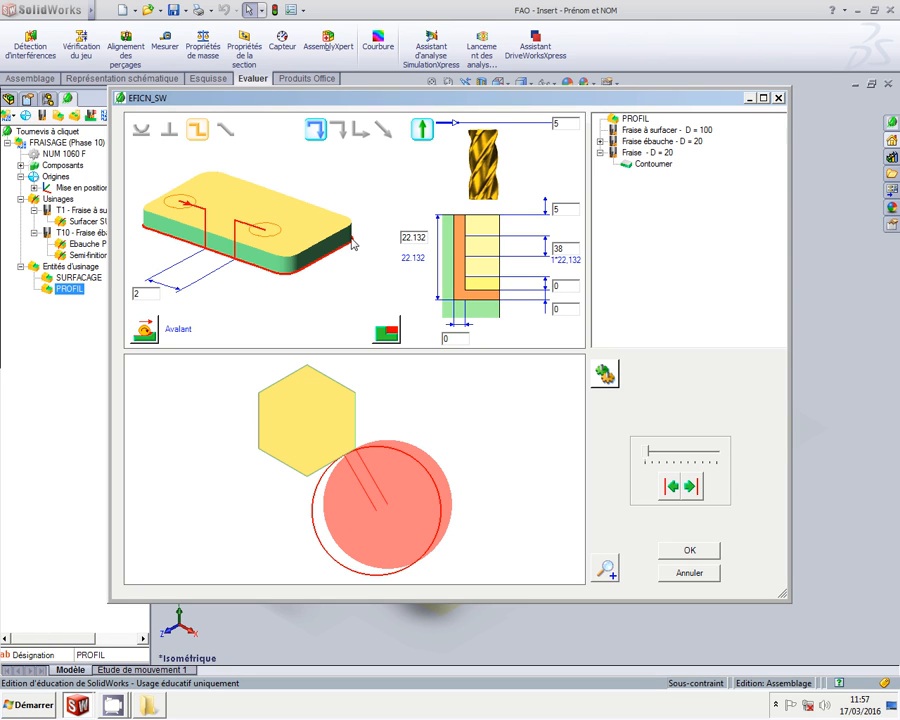
click(141, 129)
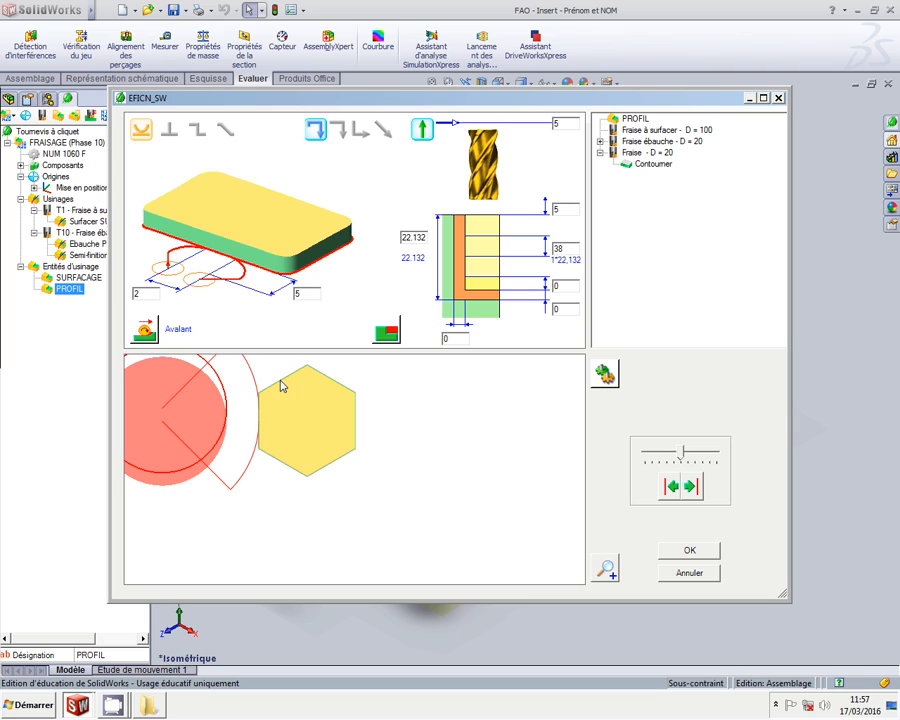
double_click(557, 248)
text(22.132)
Rename the operation Finition and validate it
right_click(661, 170)
click(685, 177)
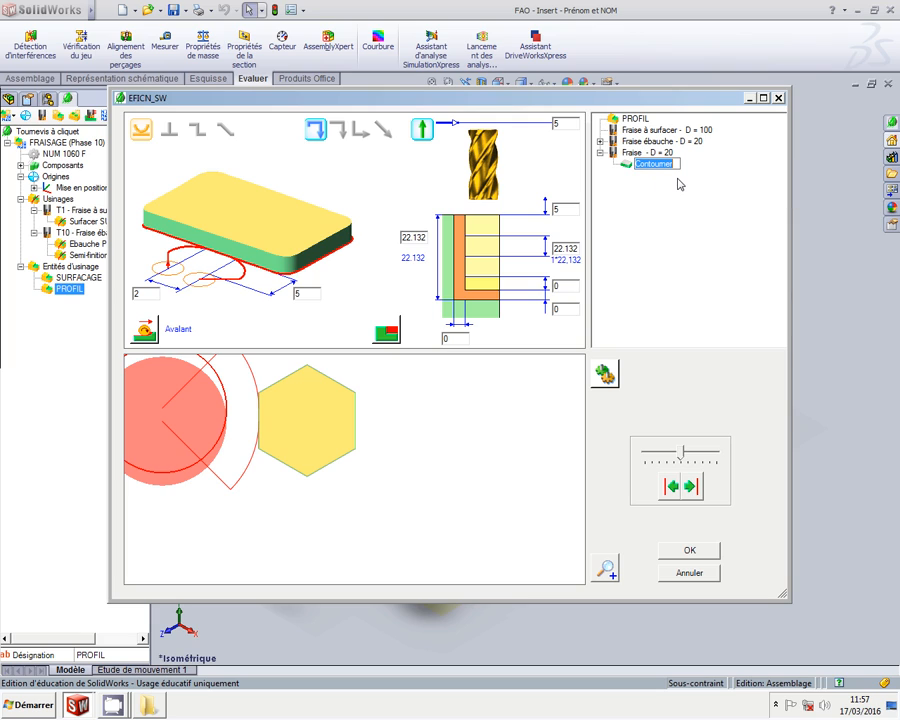
text(Finition)
key(Return)
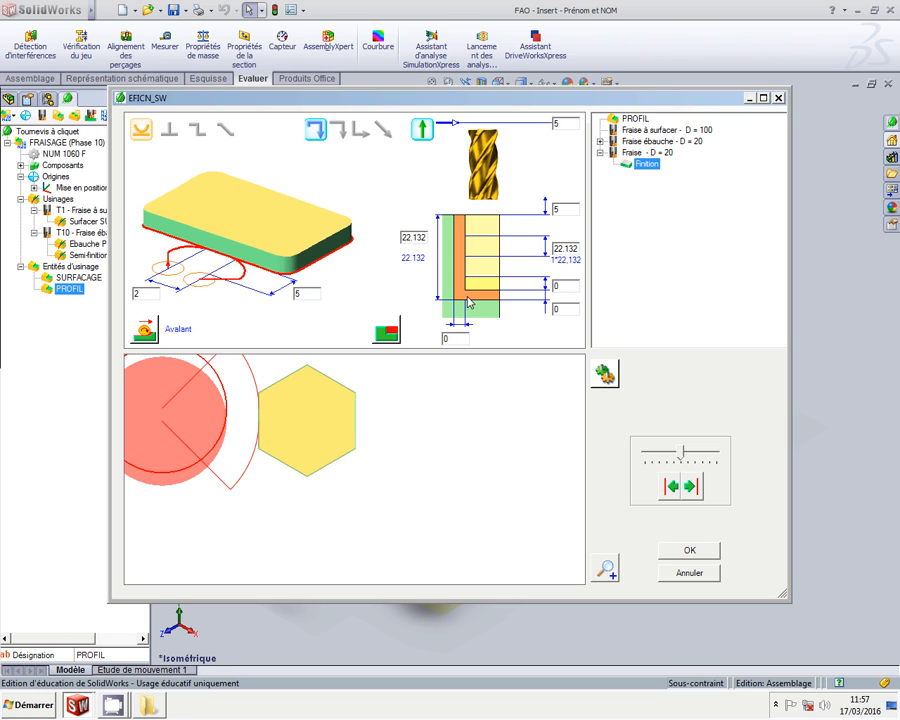
click(686, 549)
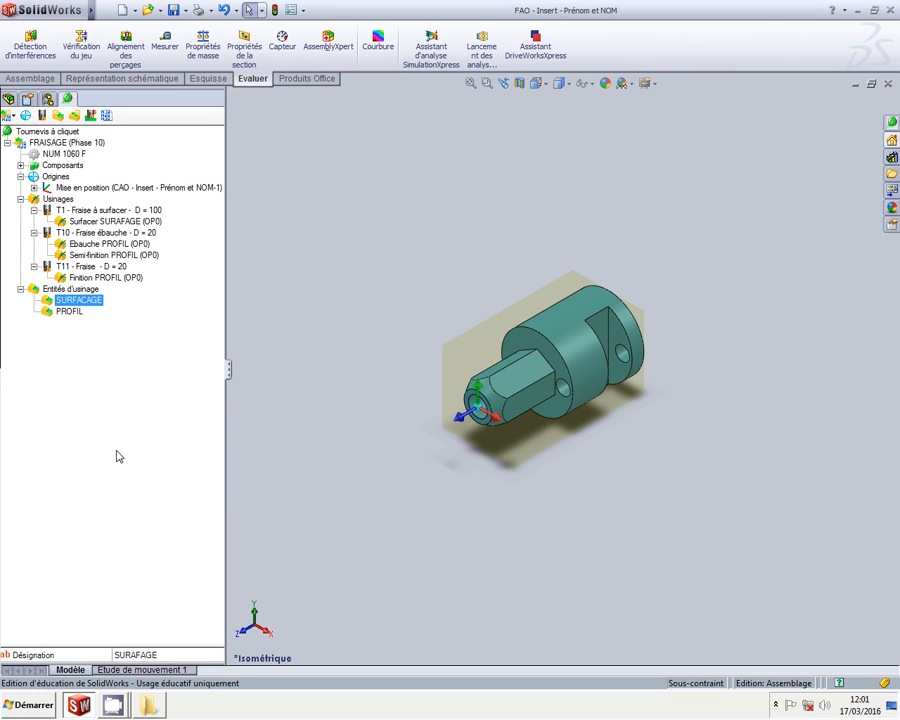
Rename the SURFACAGE machining entity to Surfacer
click(74, 311)
click(78, 300)
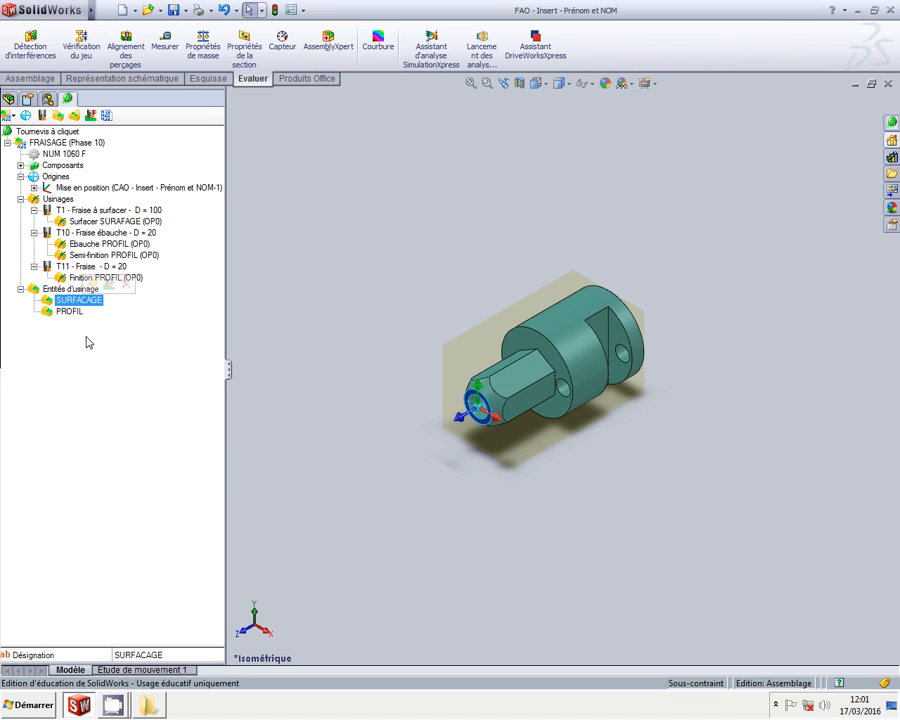
double_click(165, 656)
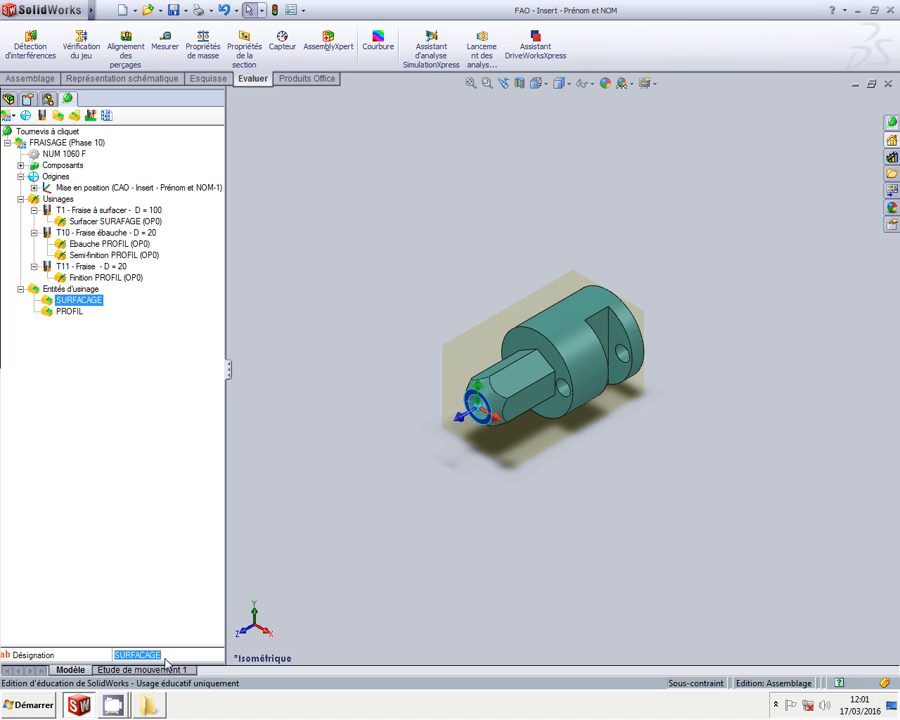
text(Surfacer)
key(Return)
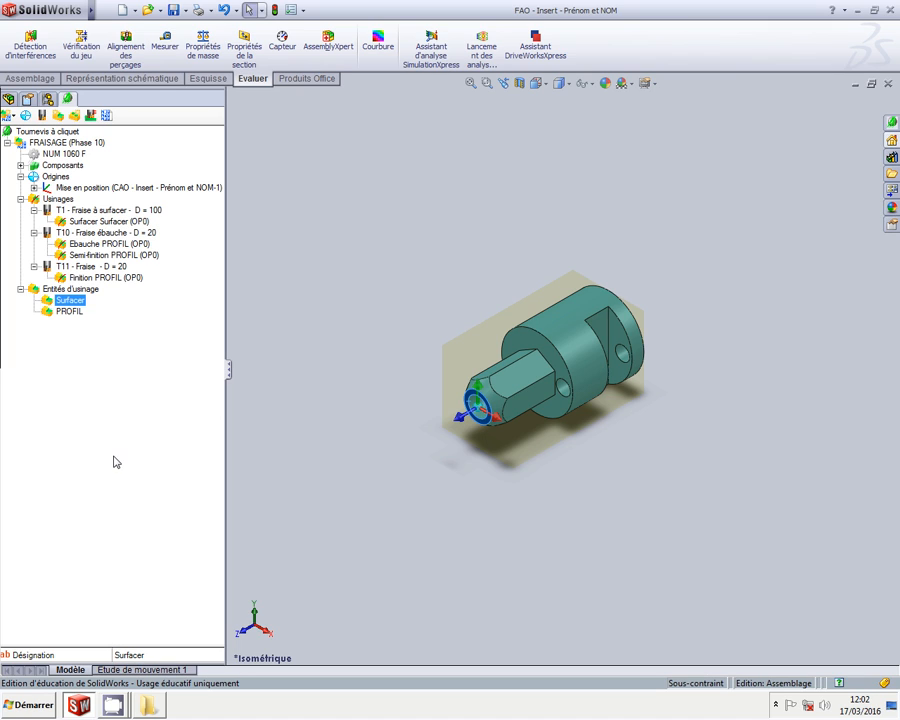
Rename the PROFIL machining entity to 'Usinage des 6 pans' and clear the selection
ctrl+click(68, 312)
click(68, 313)
double_click(160, 657)
text(Usinage des 6 pans)
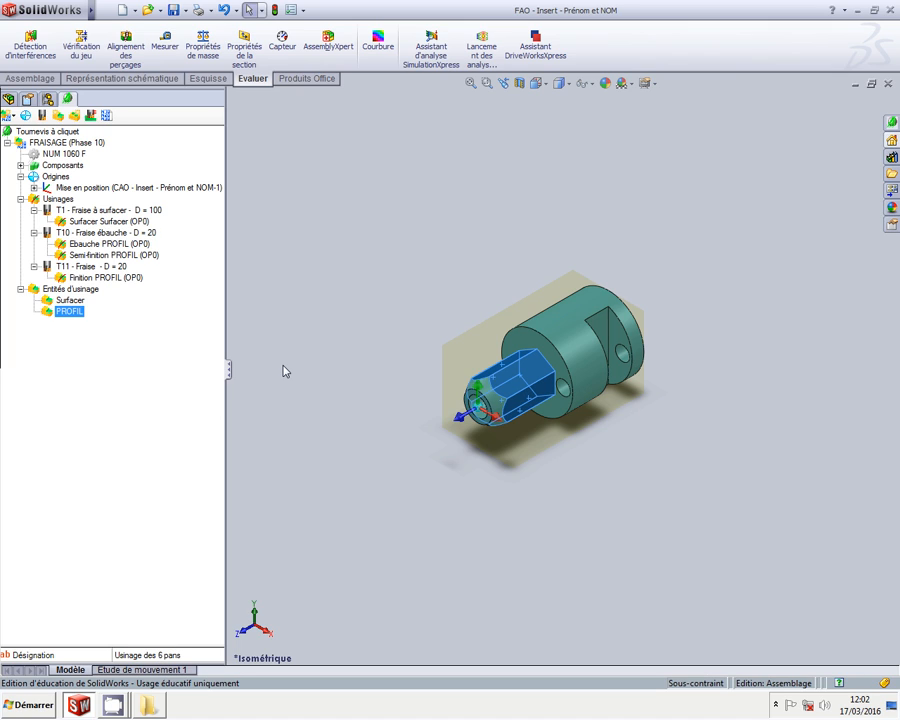
key(Return)
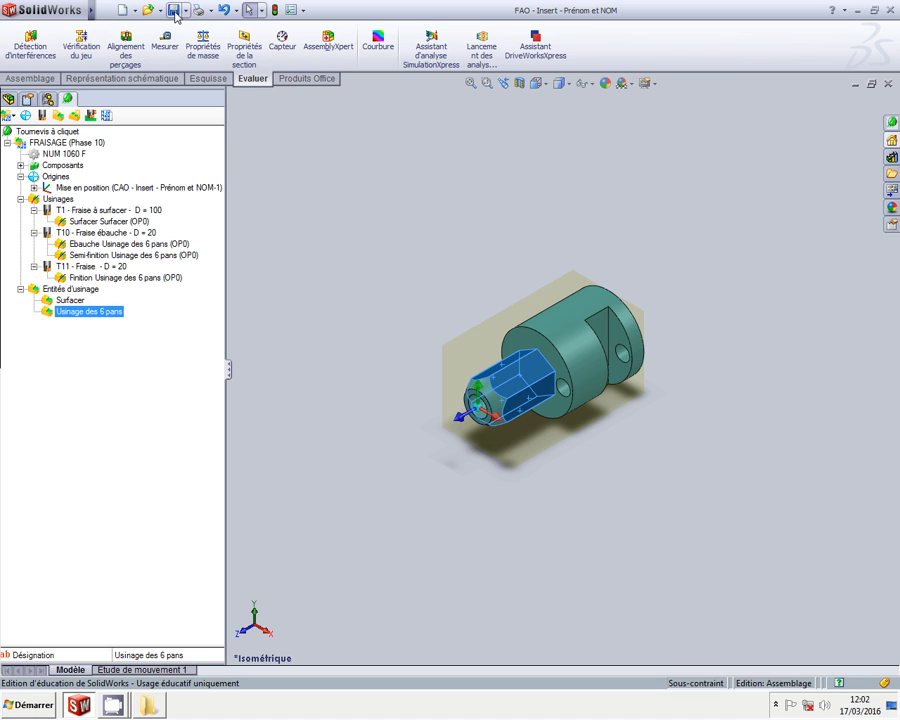
click(296, 260)
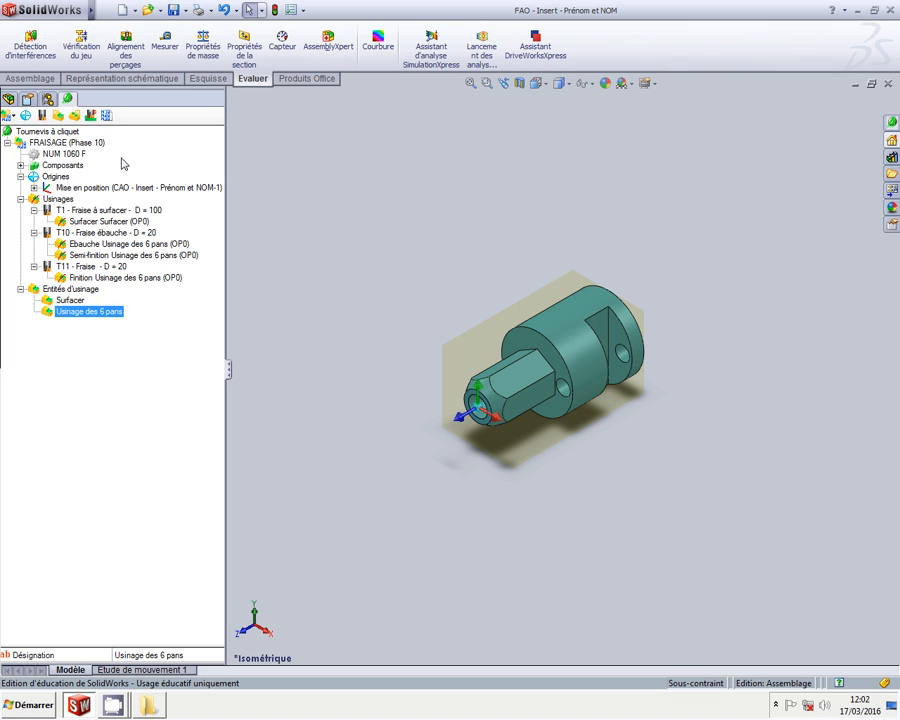
scroll(256, 230, up, 1)
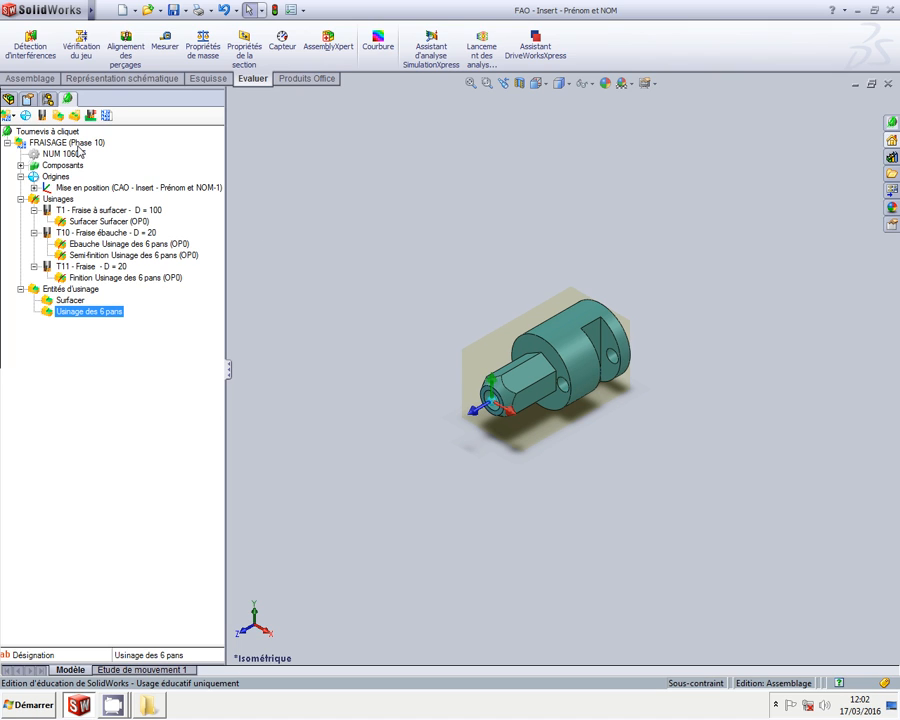
Play the FRAISAGE (Phase 10) toolpath simulation, close it, and save the document
right_click(79, 146)
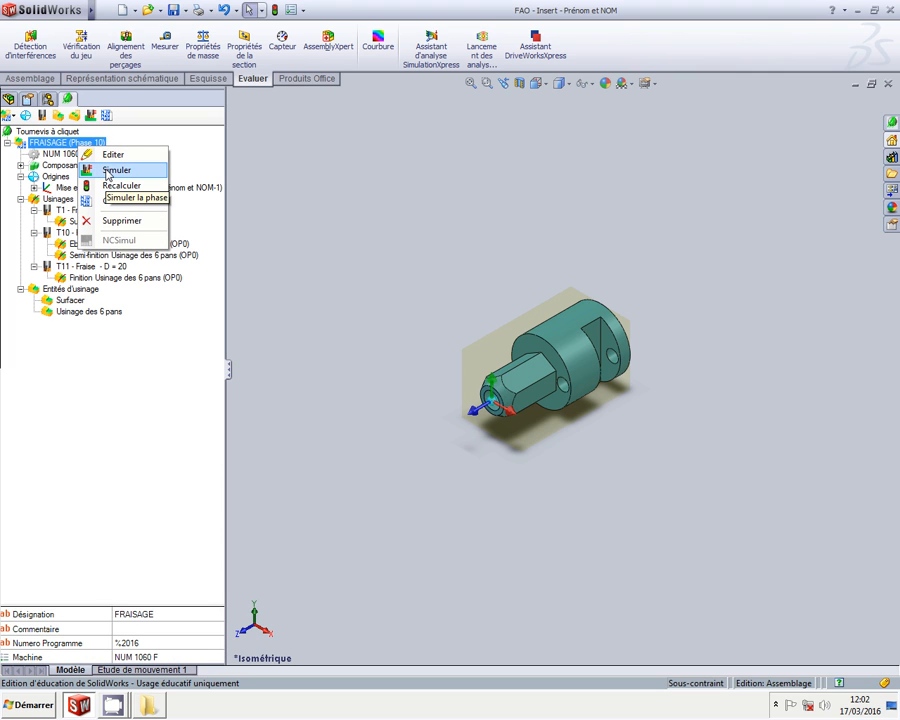
click(108, 172)
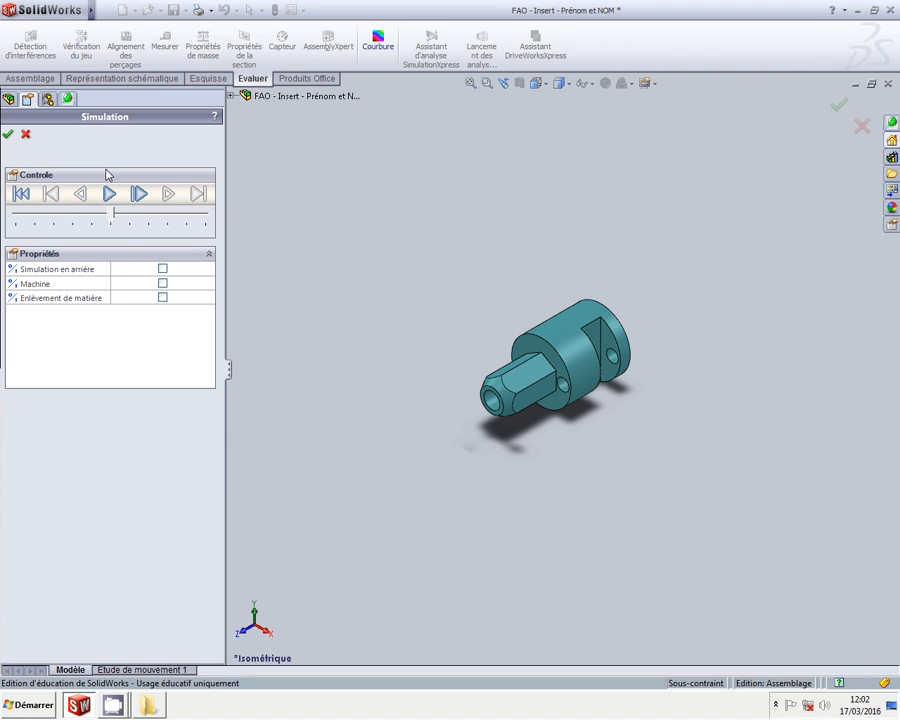
click(8, 134)
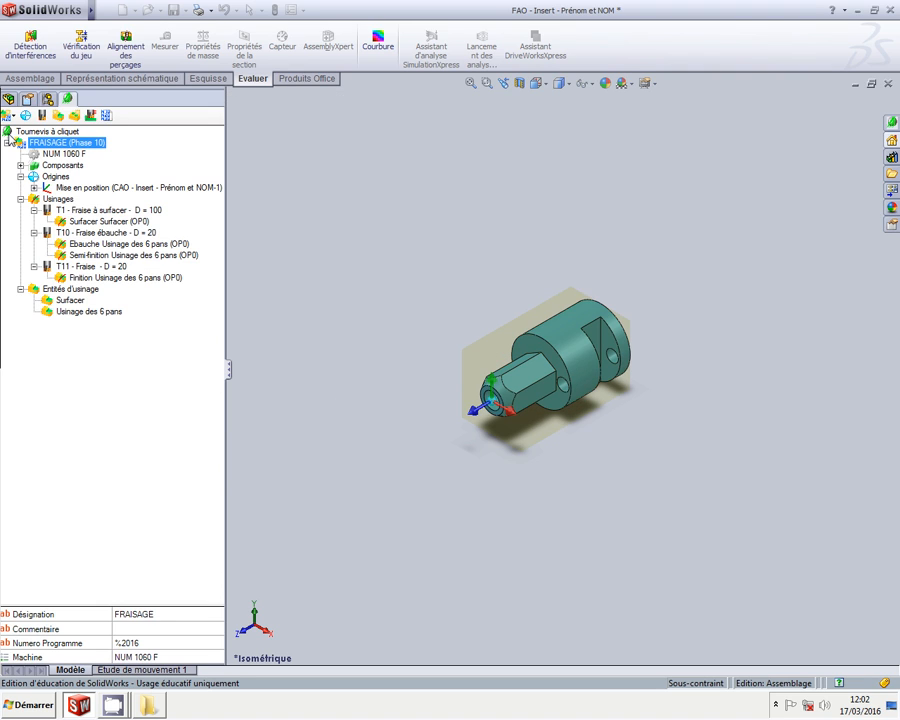
click(174, 11)
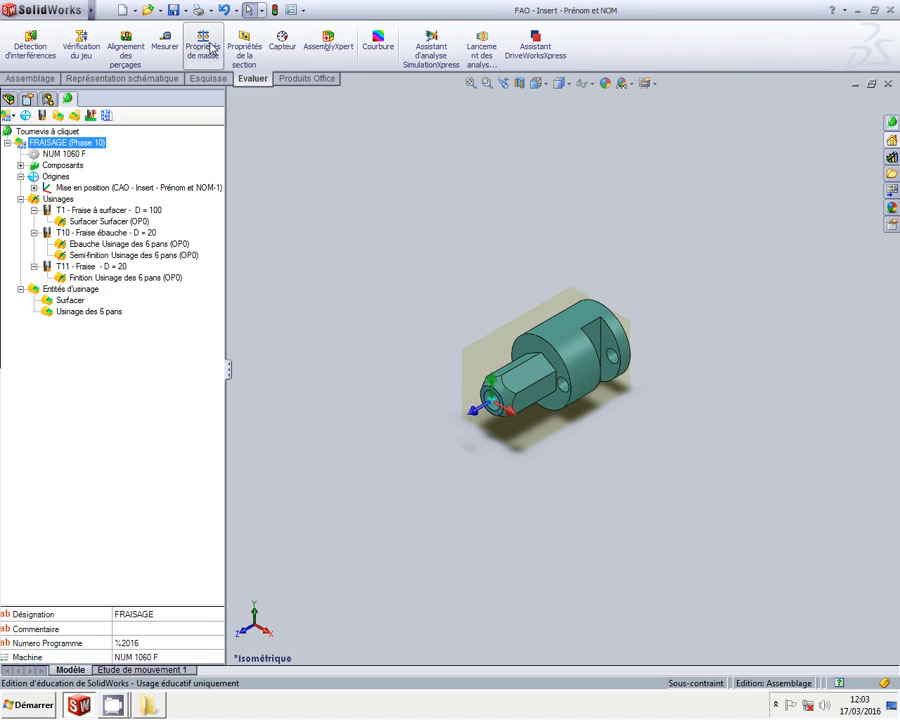
Generate the NC program numbered %2016 and save it as %2016 in FAO - Insert
click(107, 117)
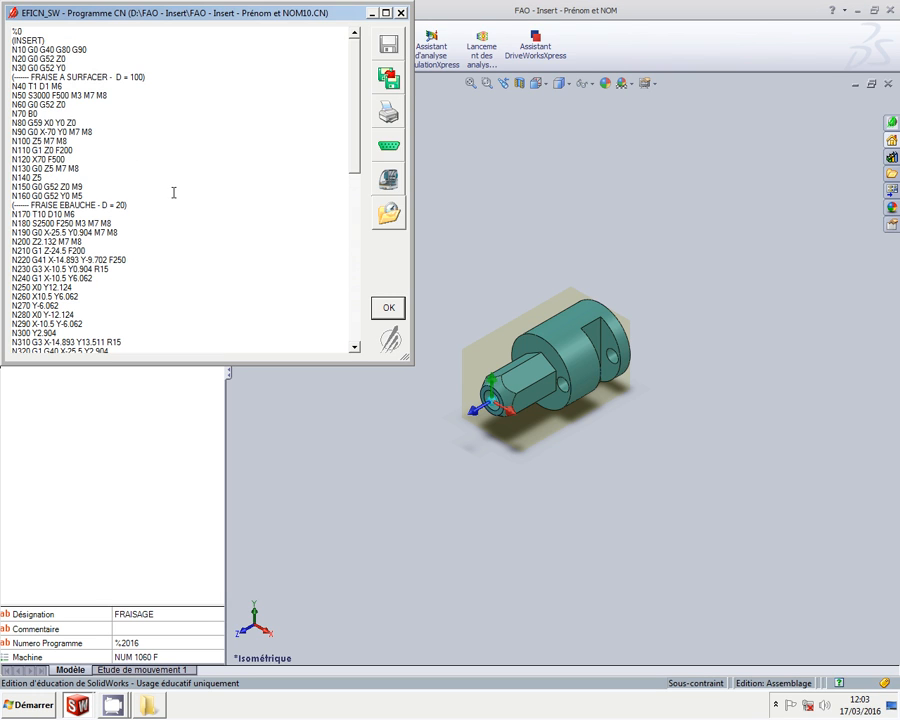
key(BackSpace)
text(2016)
click(388, 77)
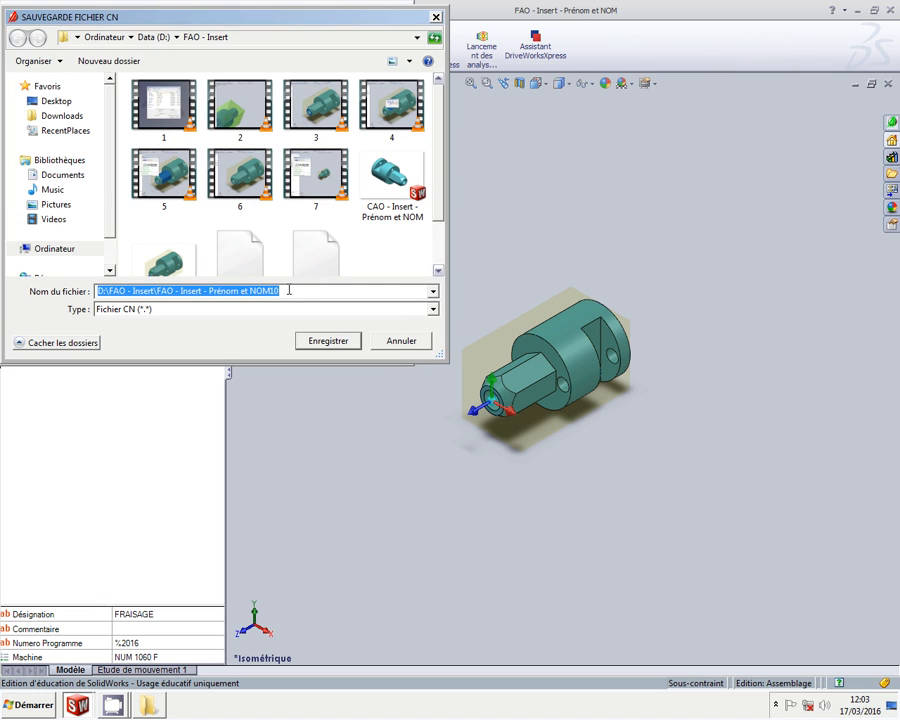
text(%2016)
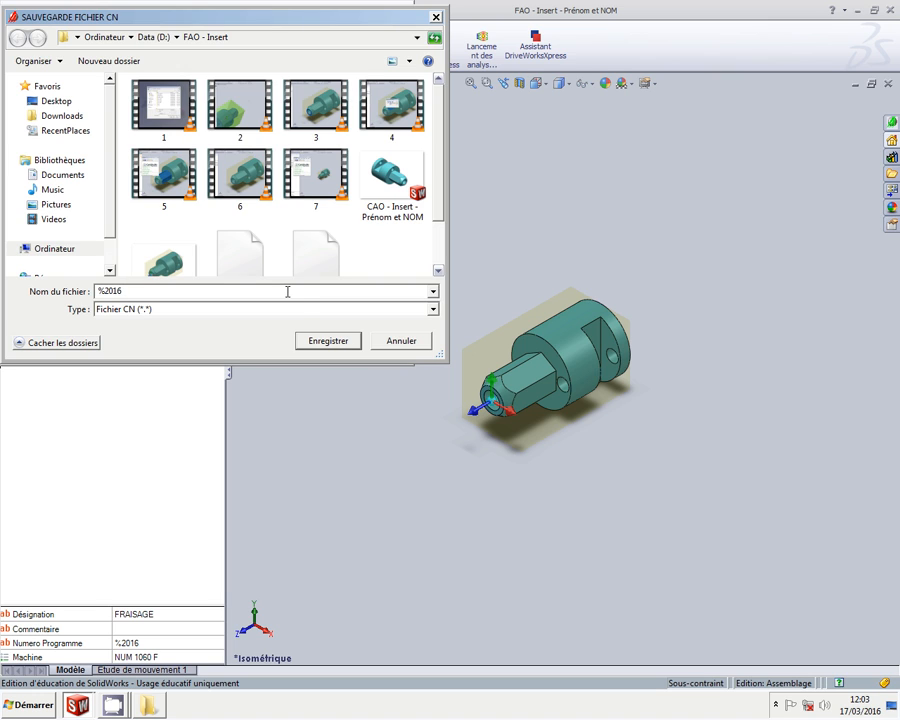
click(328, 342)
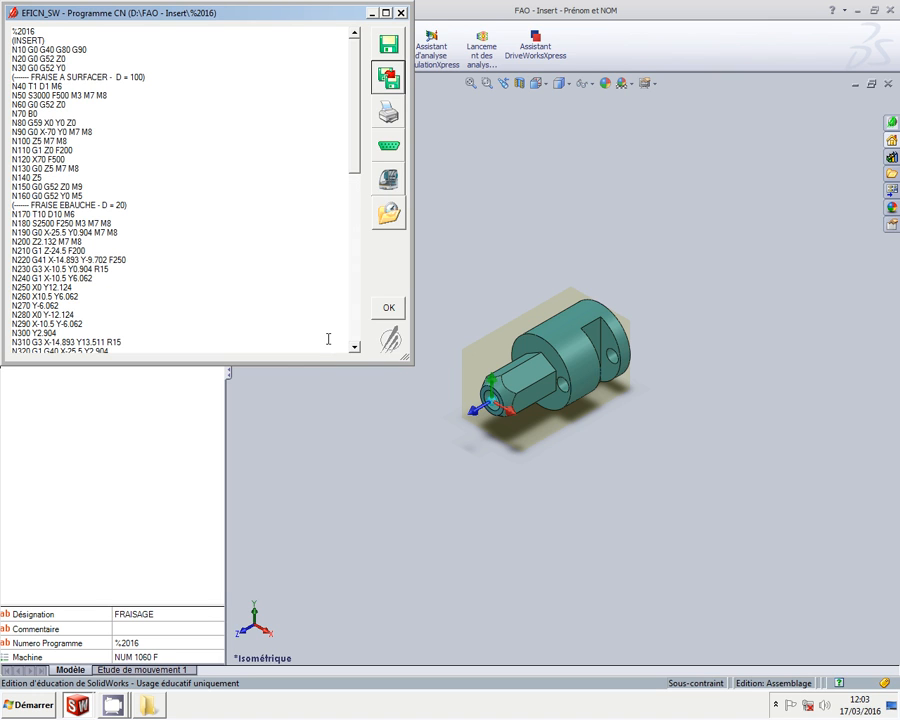
click(389, 310)
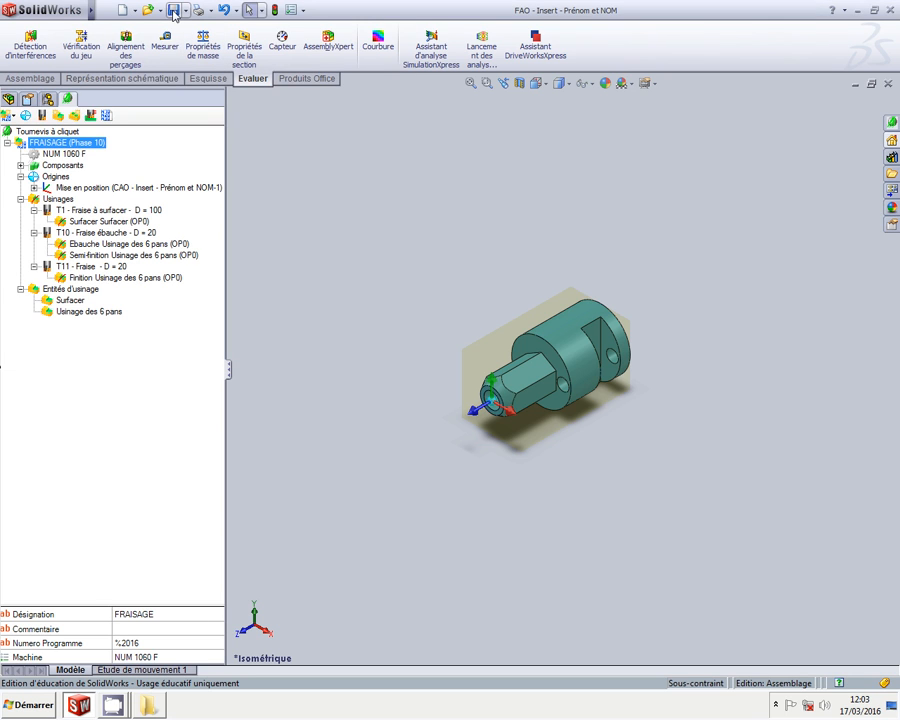